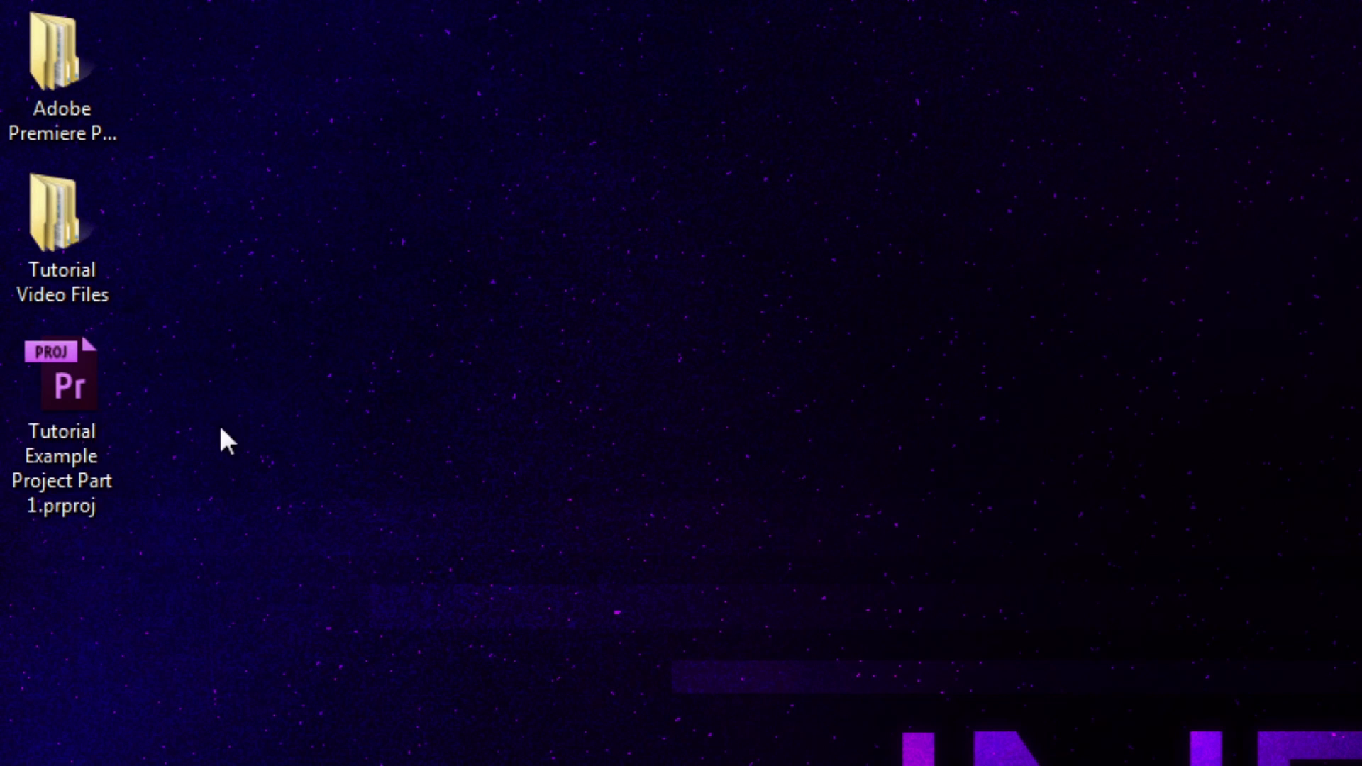
# Step: Launch Tutorial Example Project Part 1.prproj from the Windows desktop in Premiere Pro
pyautogui.doubleClick(86, 360)
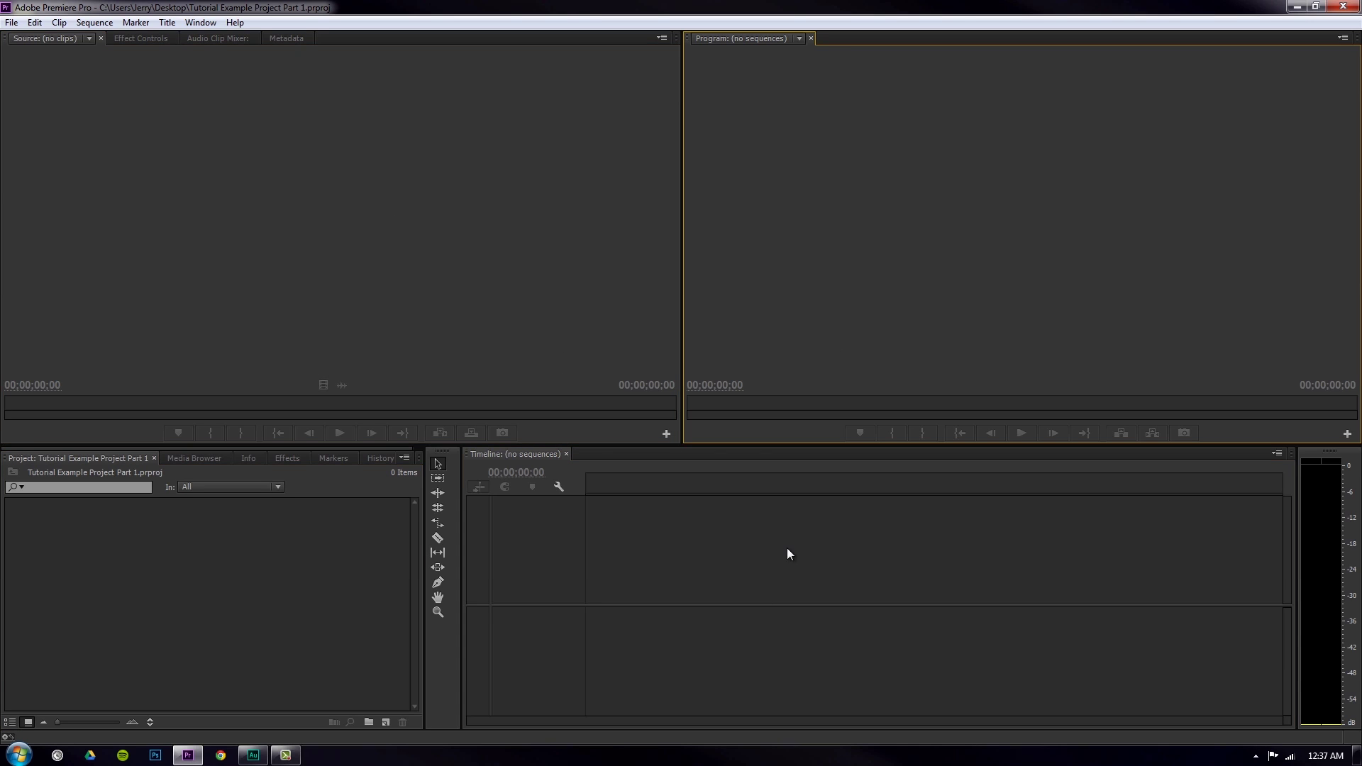
# Step: Switch Premiere to the saved custom workspace layout
pyautogui.click(200, 23)
pyautogui.moveTo(244, 40)
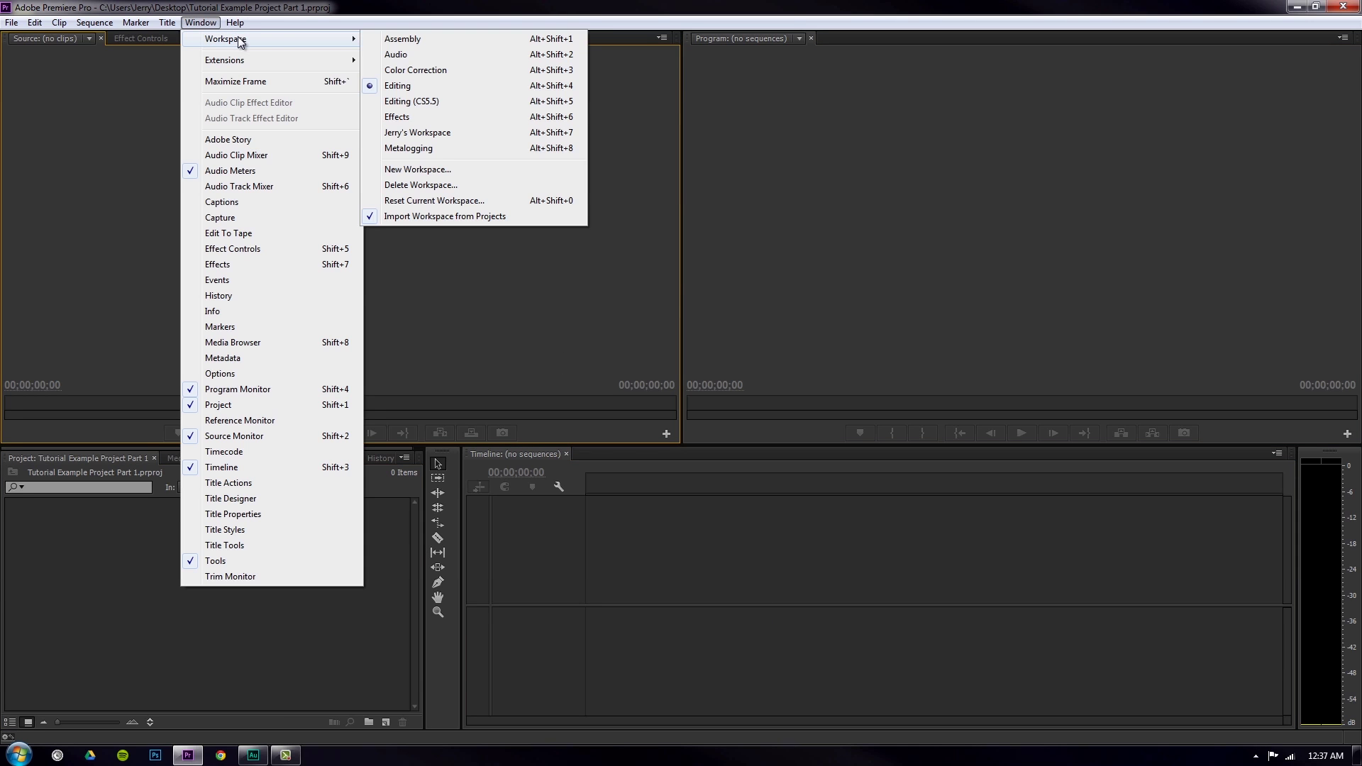
pyautogui.click(417, 133)
# Step: Save the project and close Premiere Pro
pyautogui.click(201, 23)
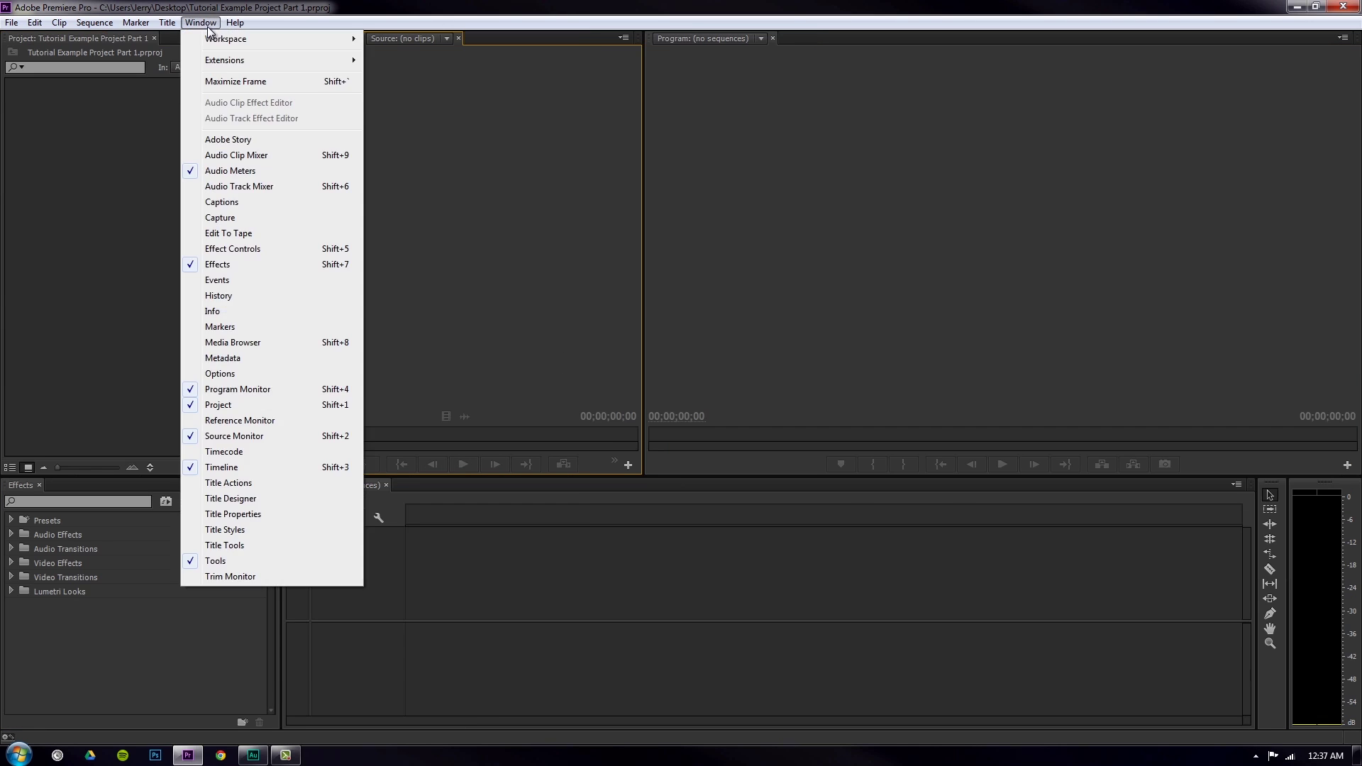
pyautogui.click(10, 23)
pyautogui.click(44, 138)
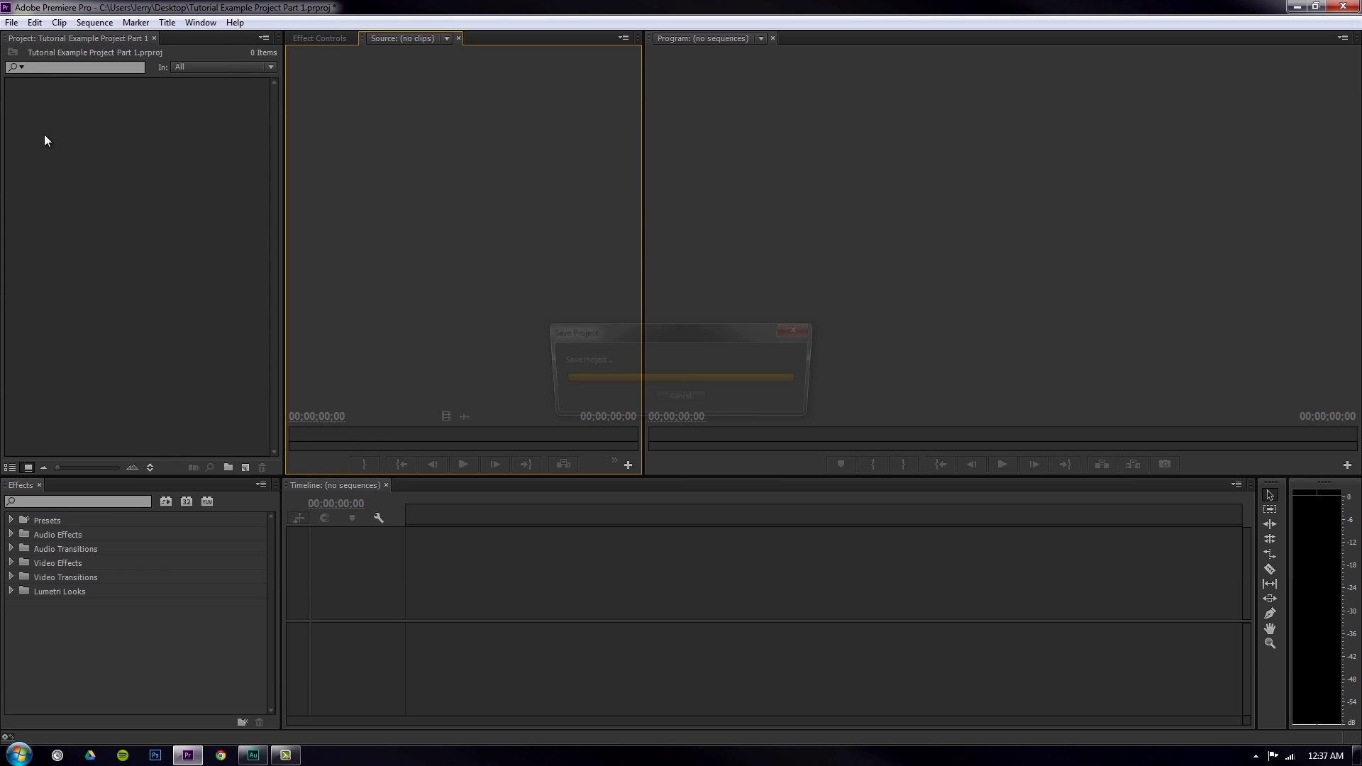
pyautogui.click(1343, 6)
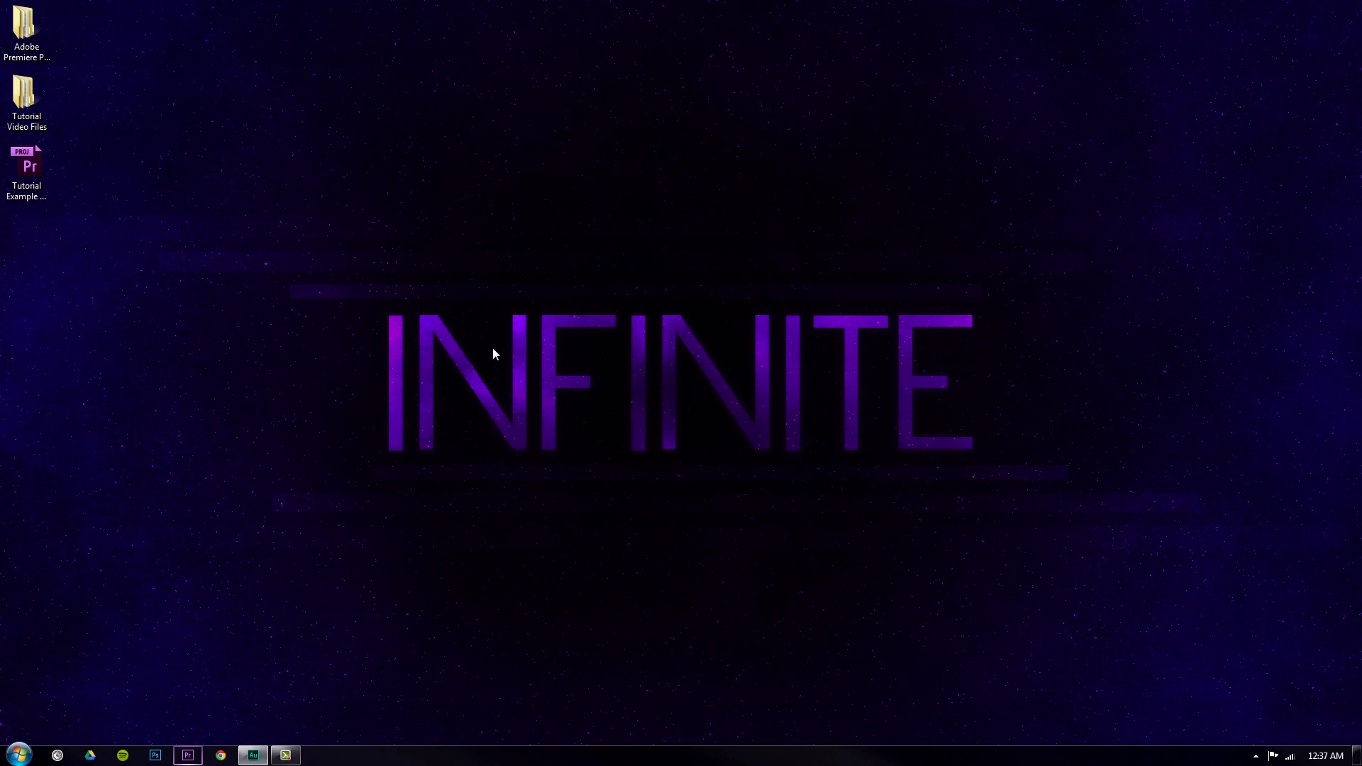
# Step: Reopen Tutorial Example Project Part 1.prproj and switch the Project panel to List View
pyautogui.doubleClick(32, 176)
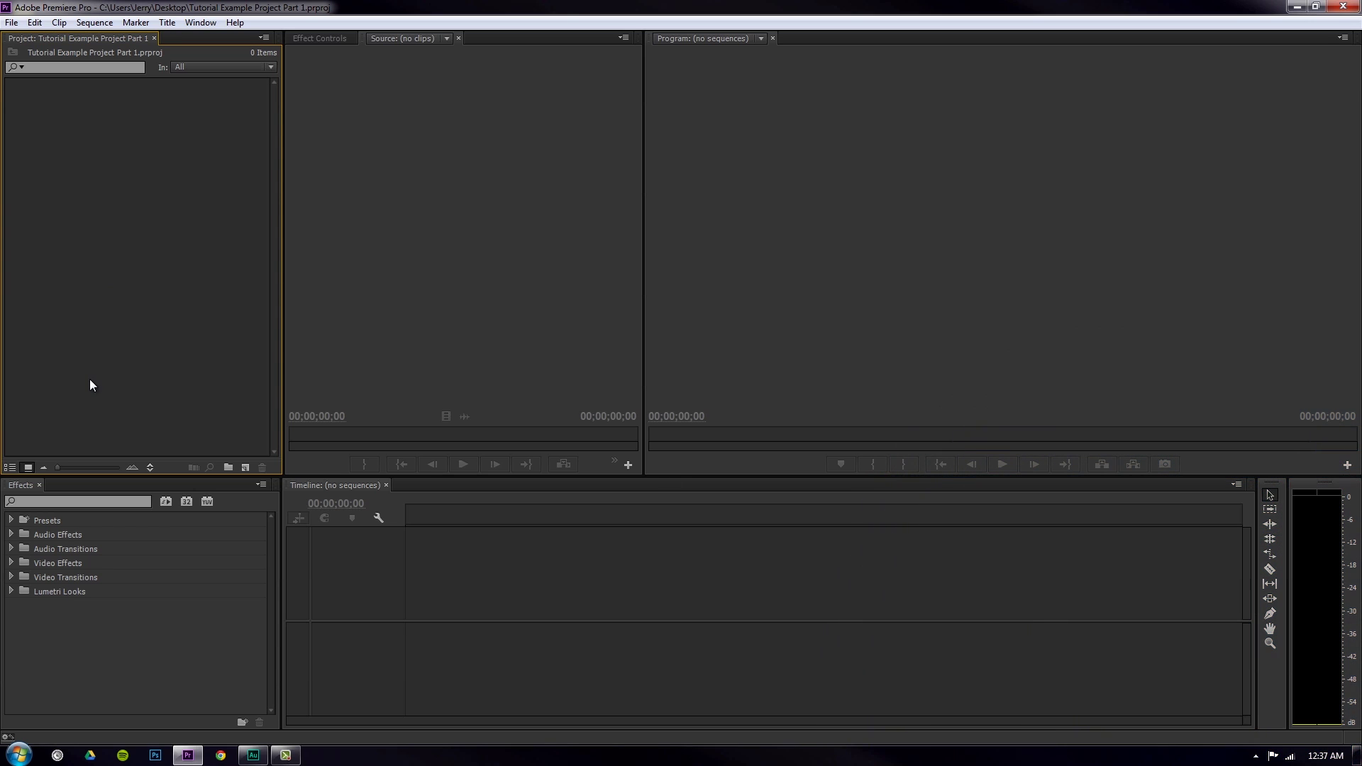
pyautogui.click(10, 467)
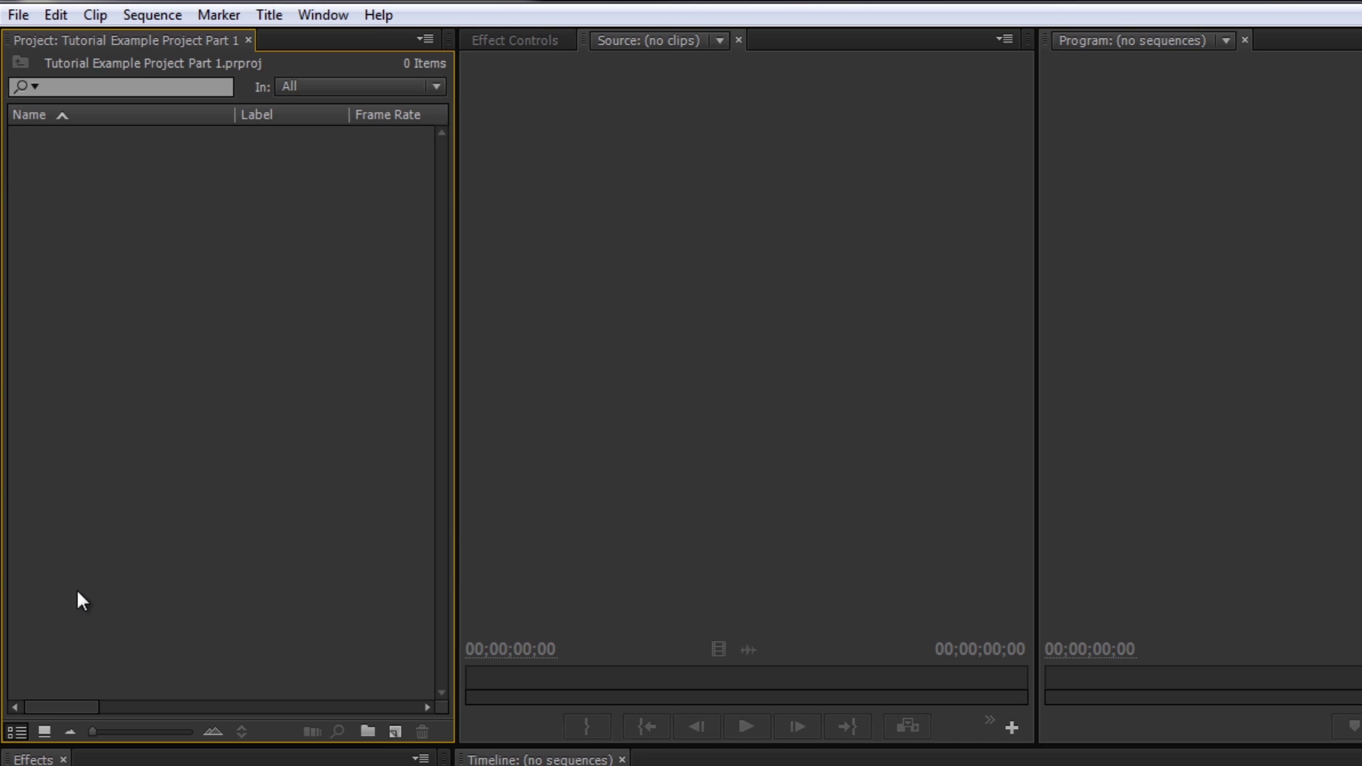
# Step: Import Video Files.MP4 from Tutorial Video Files > Video into the project
pyautogui.click(18, 14)
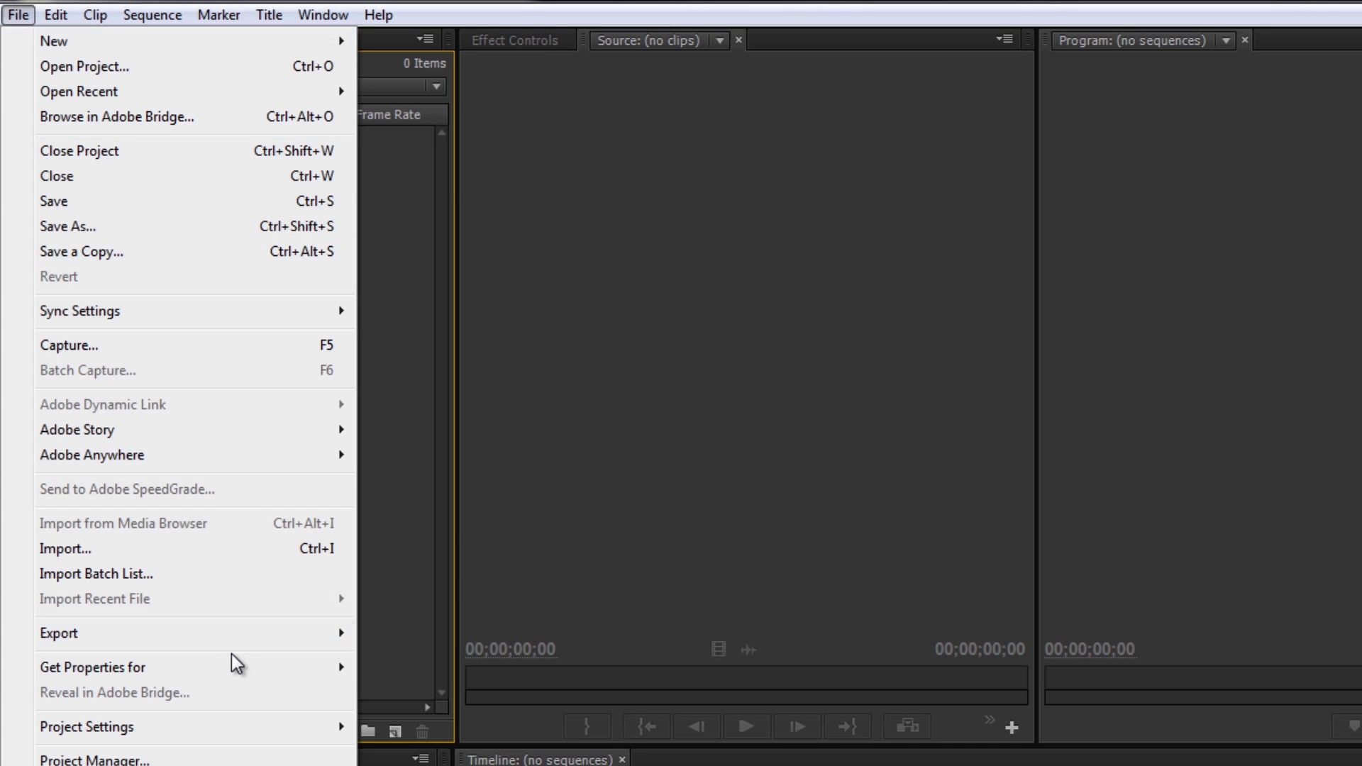
pyautogui.moveTo(223, 642)
pyautogui.click(207, 548)
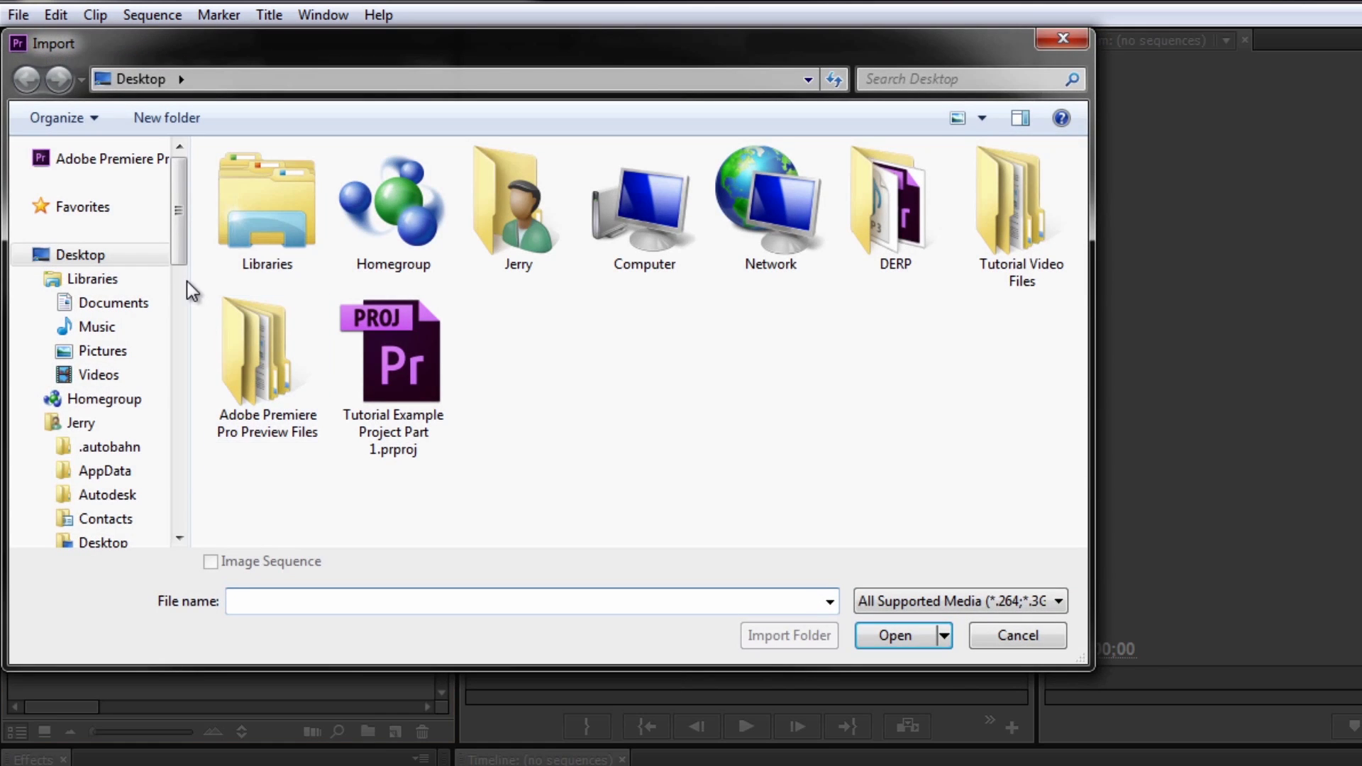
pyautogui.doubleClick(1014, 213)
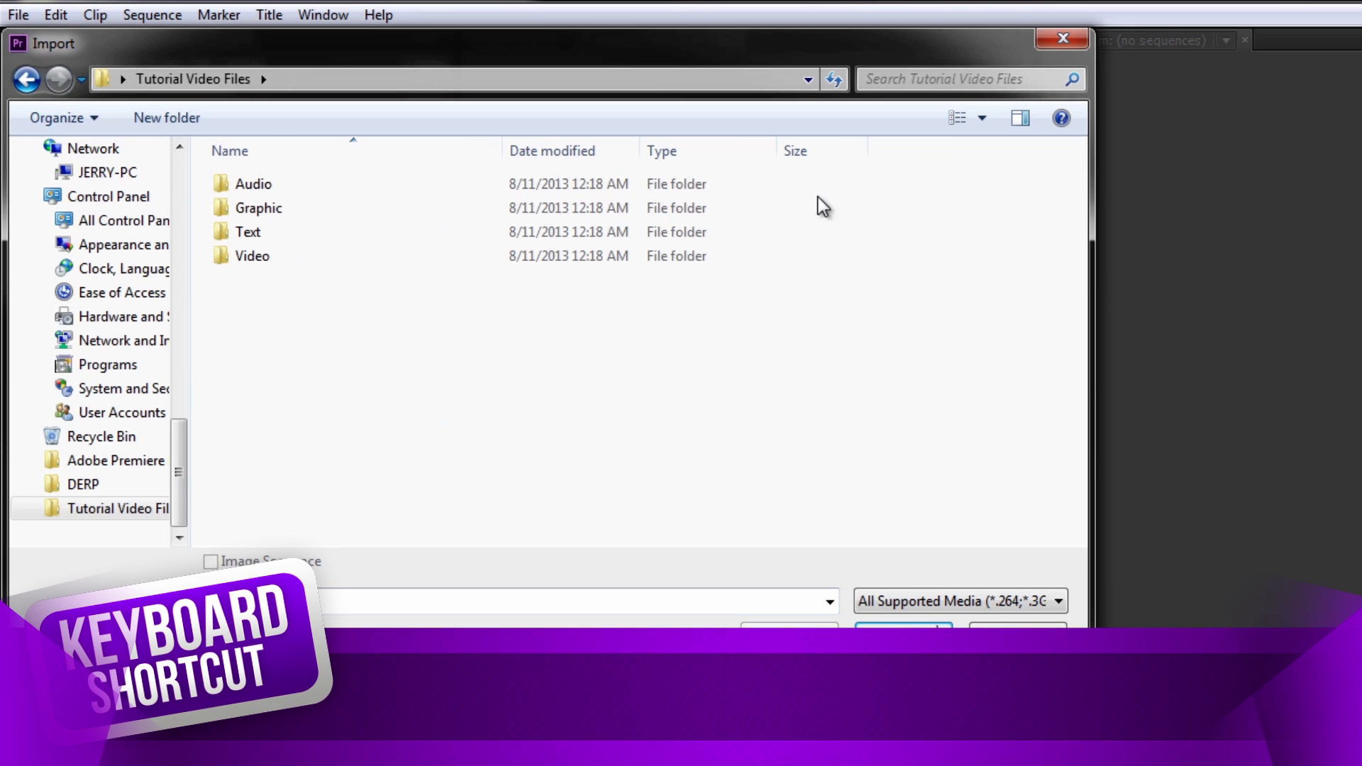
pyautogui.doubleClick(258, 255)
pyautogui.click(287, 170)
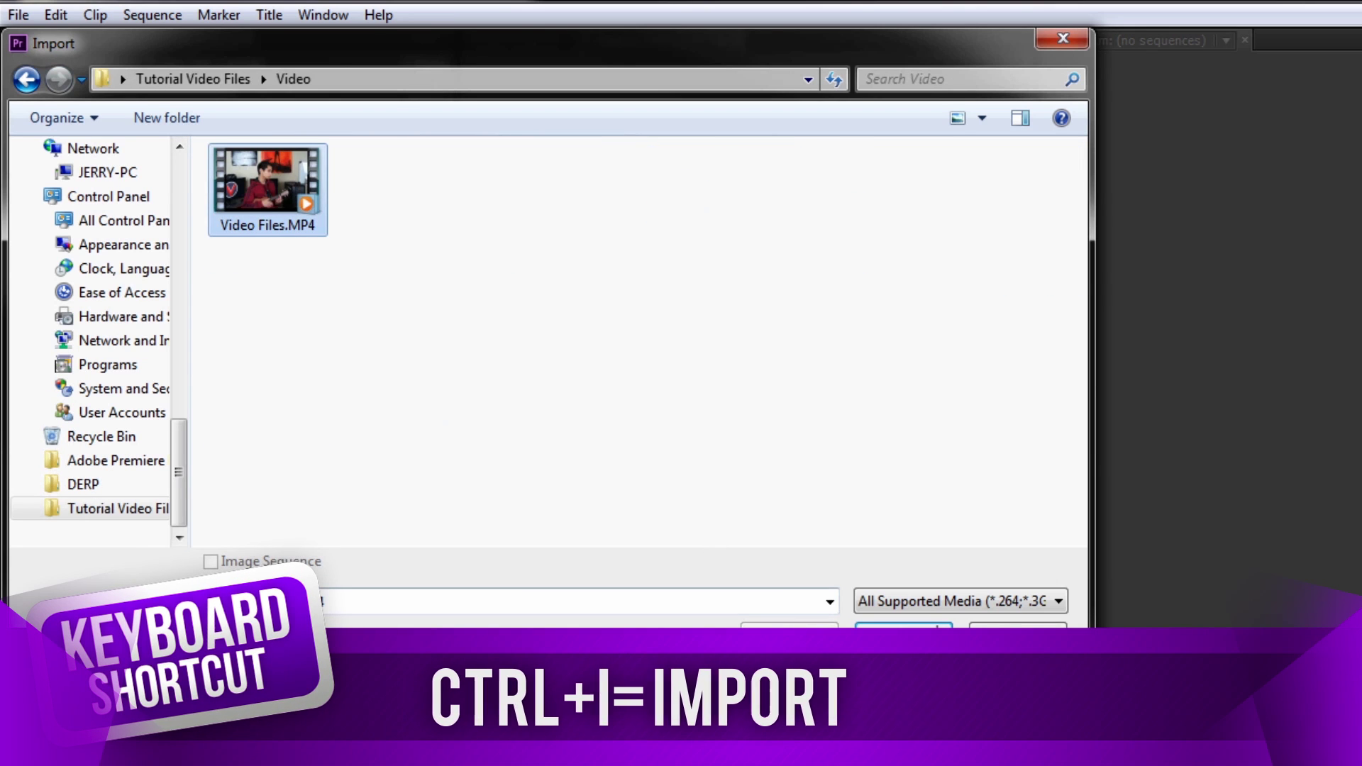
pyautogui.press('Return')
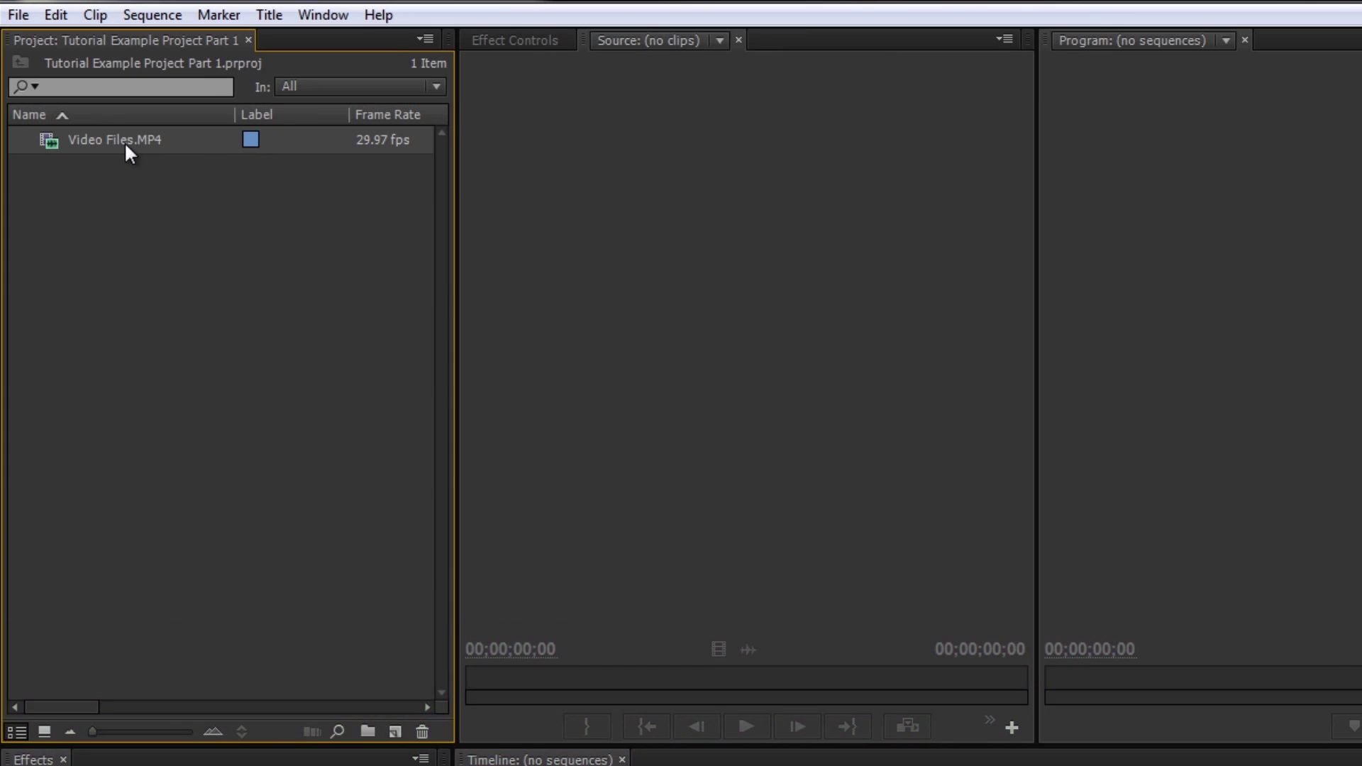
pyautogui.rightClick(113, 144)
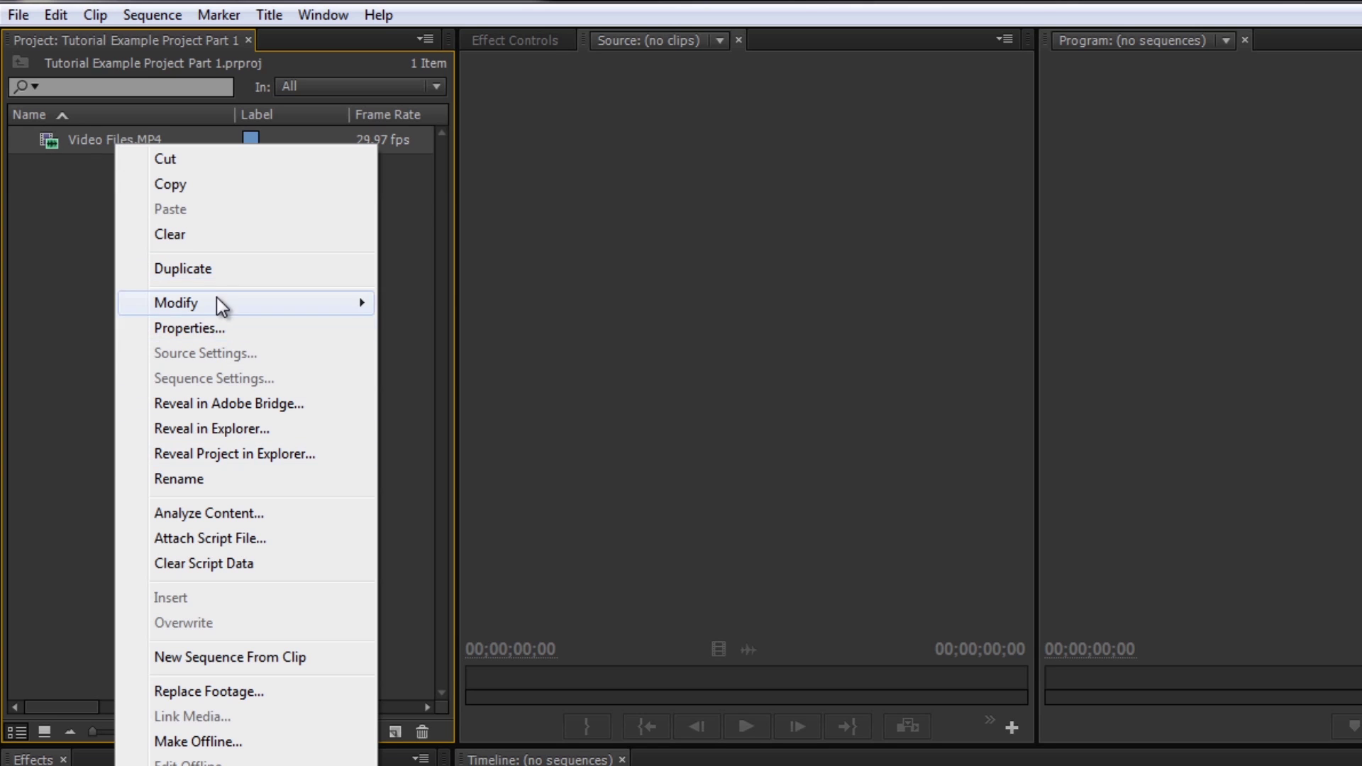
# Step: Clear Video Files.MP4, then drag it back in from the Explorer Video folder
pyautogui.click(213, 236)
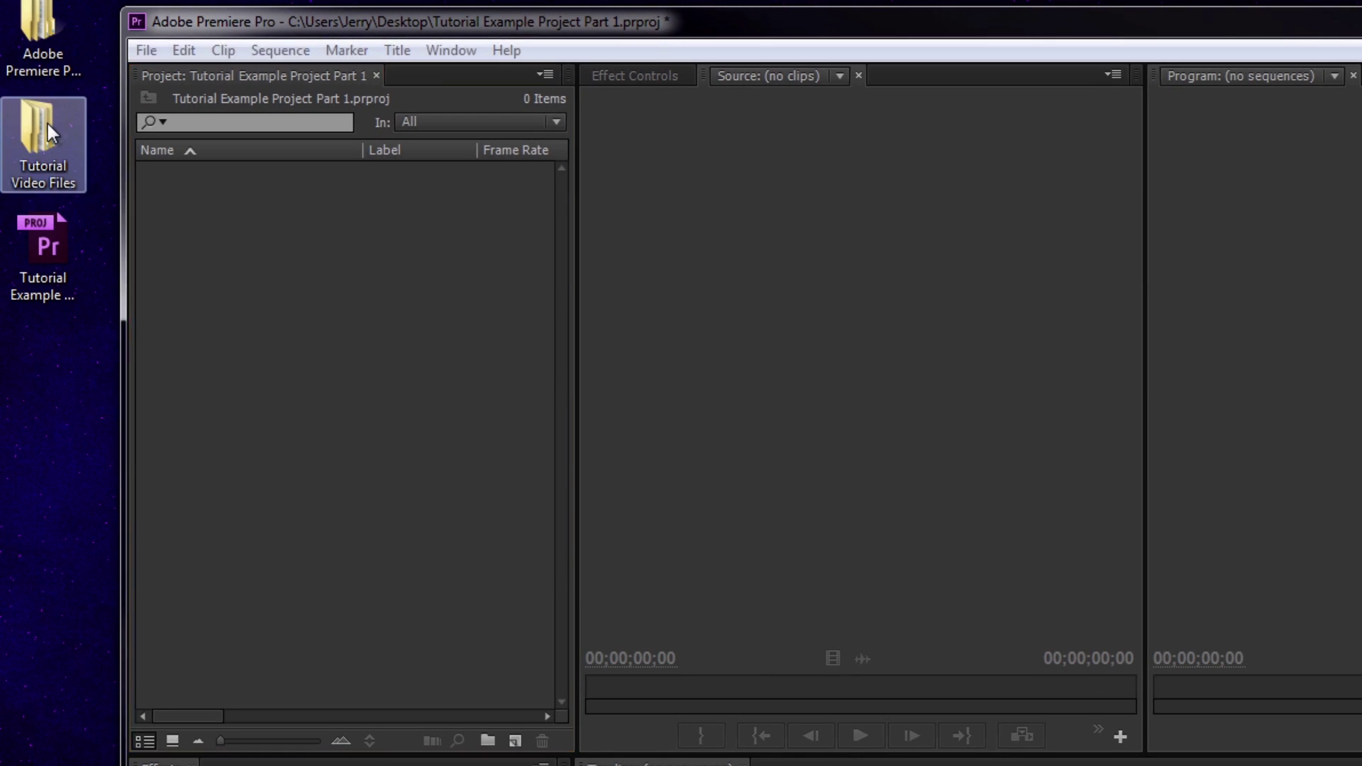
pyautogui.doubleClick(43, 123)
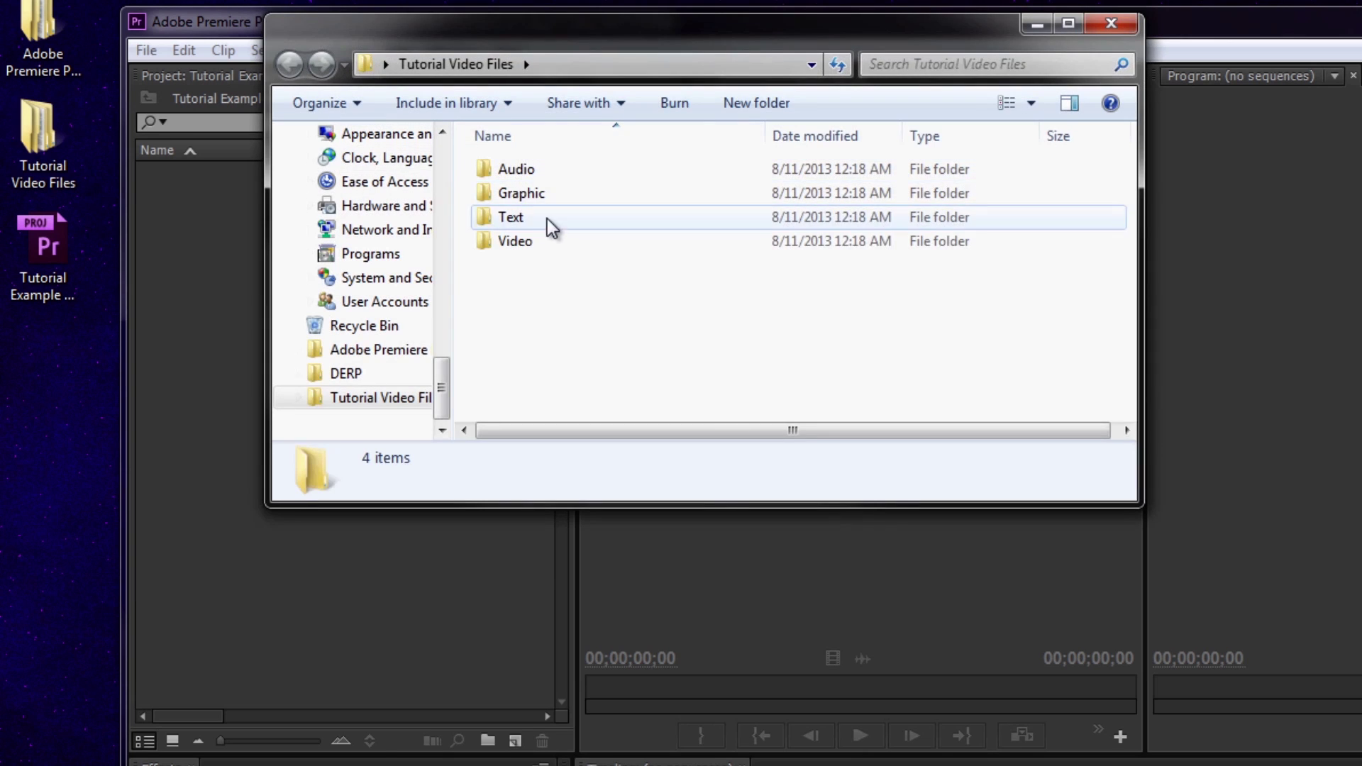
pyautogui.doubleClick(547, 243)
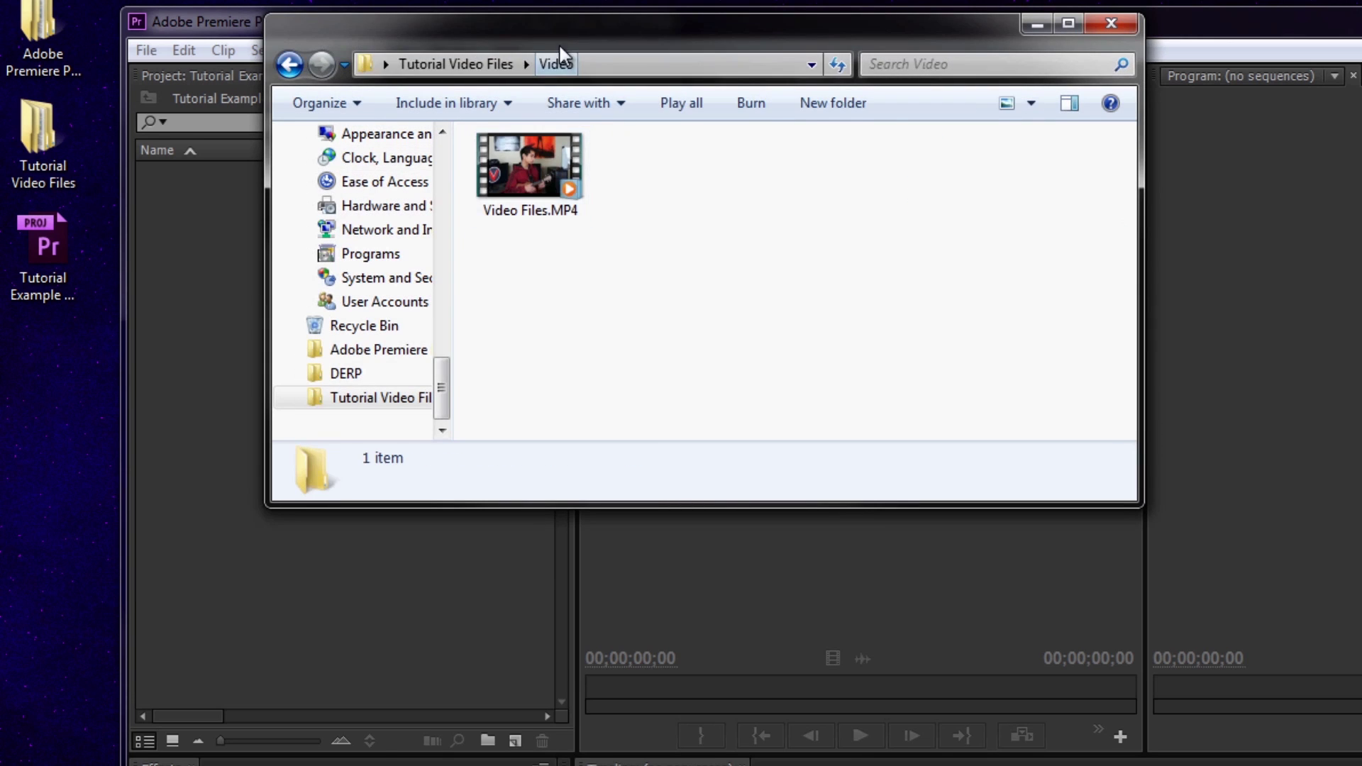
pyautogui.moveTo(560, 45); pyautogui.dragTo(851, 194)
pyautogui.moveTo(826, 340); pyautogui.dragTo(341, 326)
pyautogui.click(373, 206)
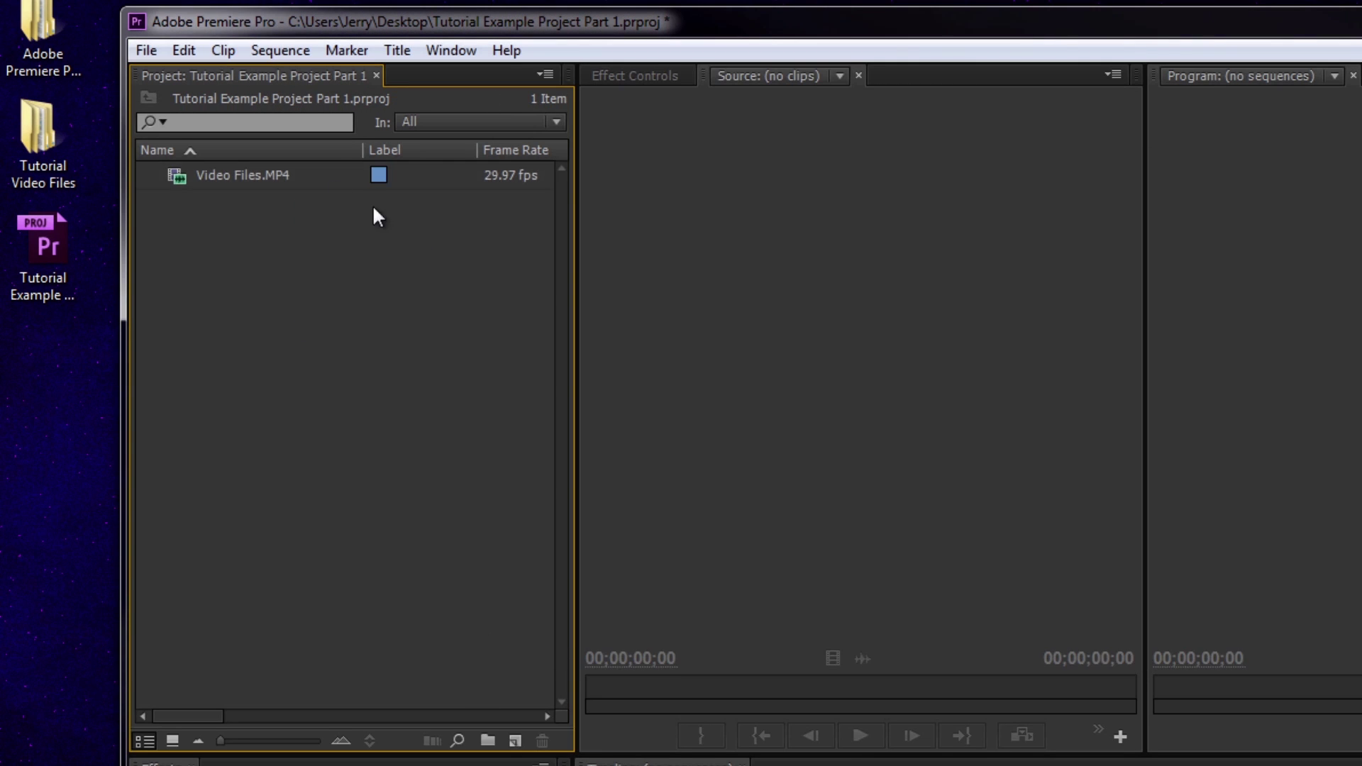
pyautogui.rightClick(278, 175)
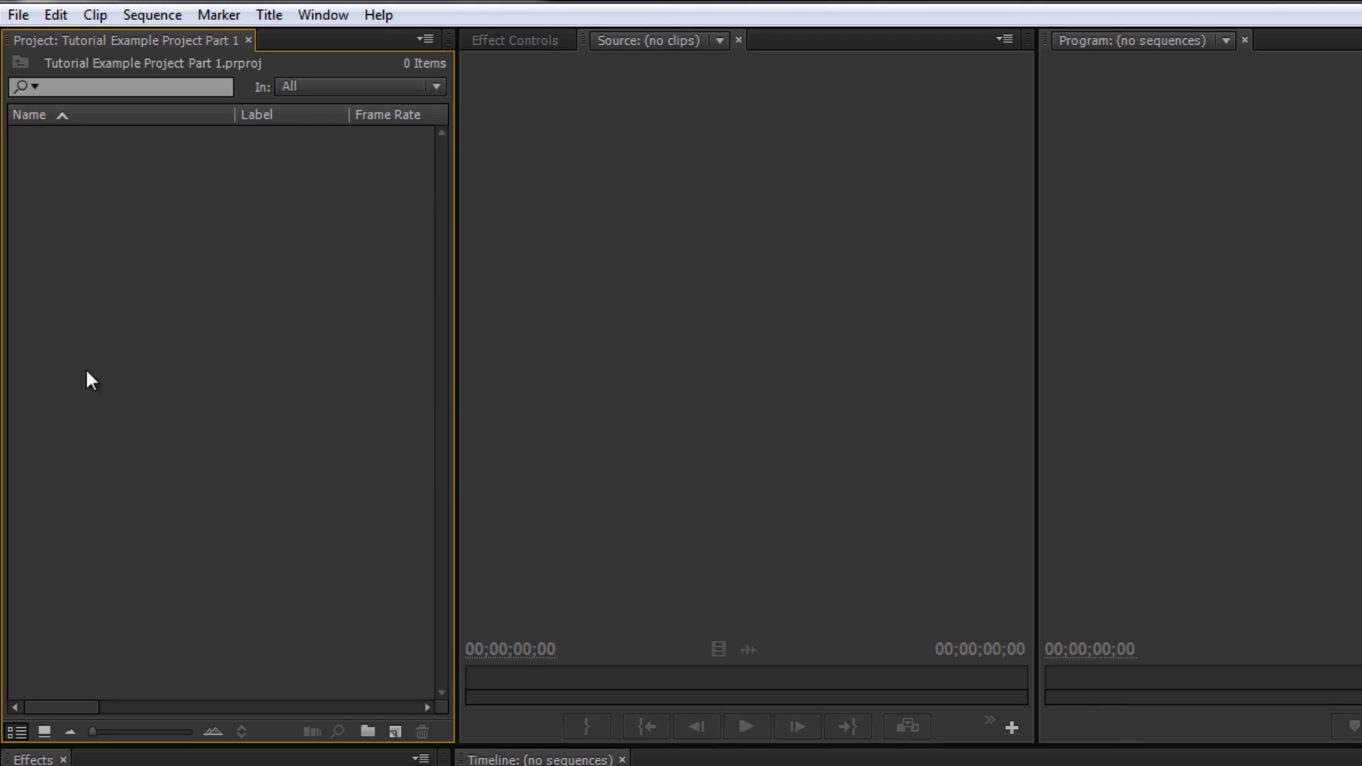
# Step: Import the Audio, Graphic and Video folders from Tutorial Video Files as three bins
pyautogui.doubleClick(239, 392)
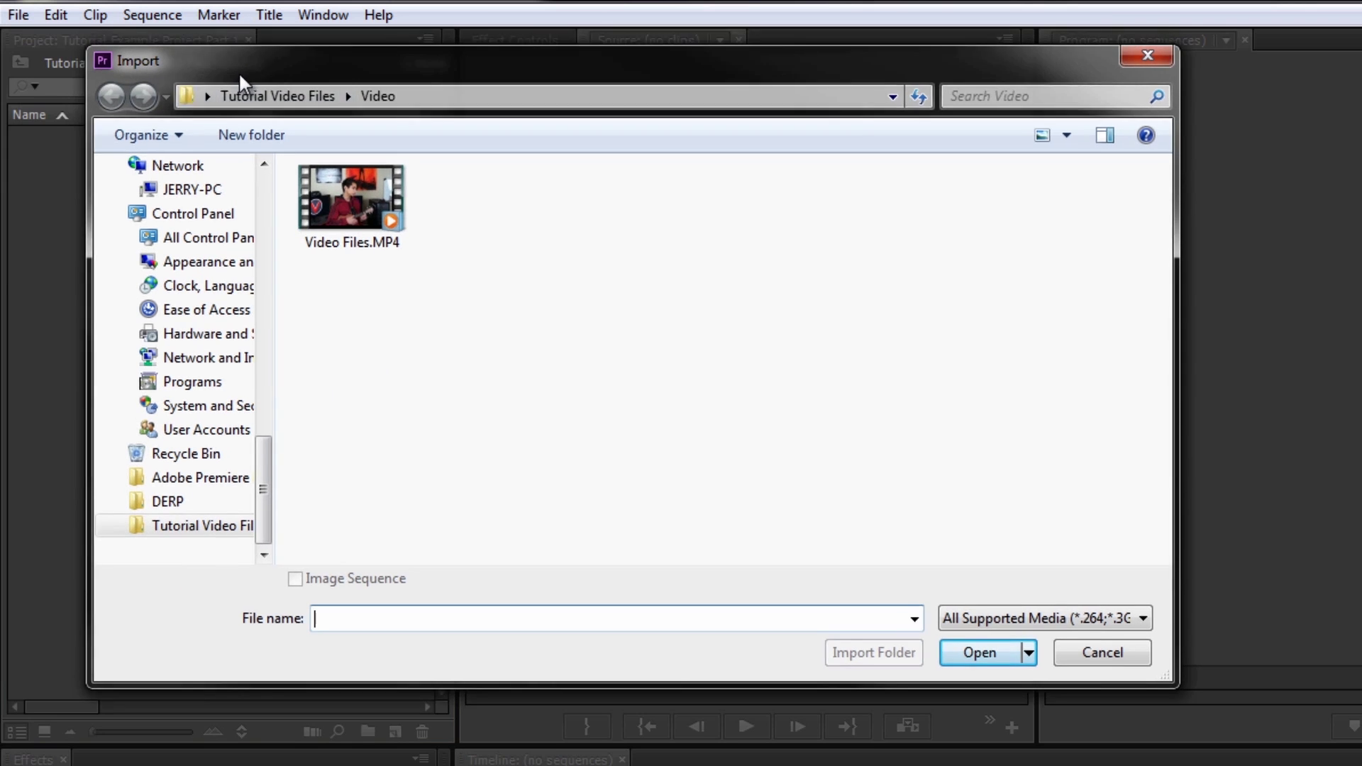
pyautogui.click(291, 98)
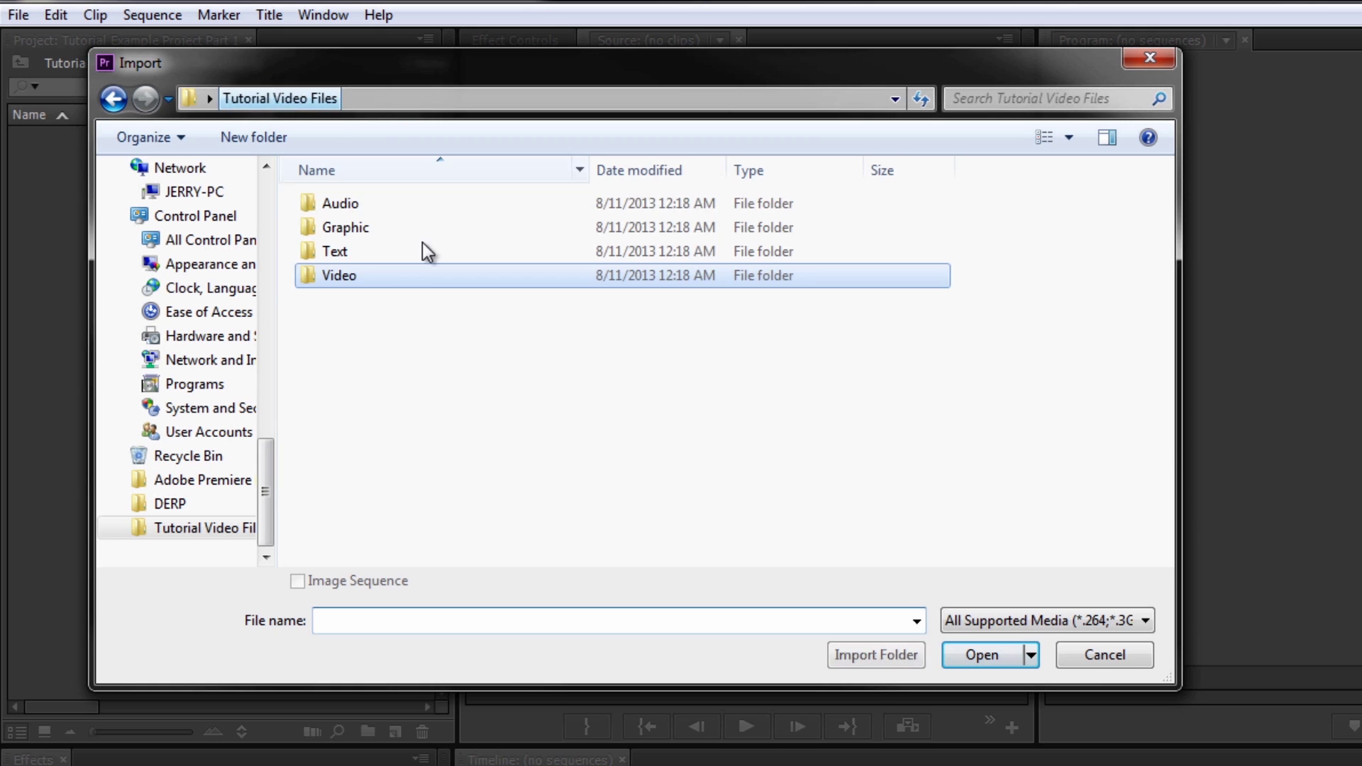
pyautogui.click(328, 206)
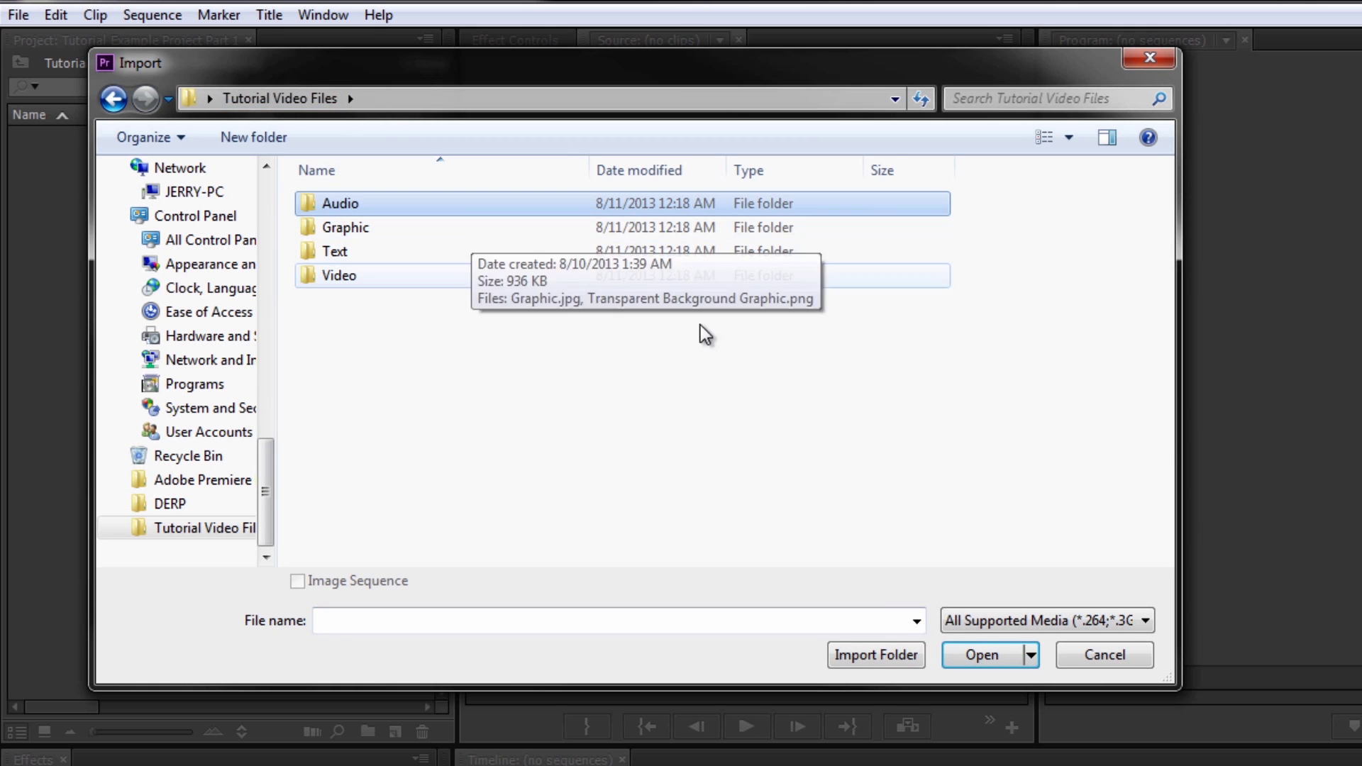
pyautogui.click(864, 657)
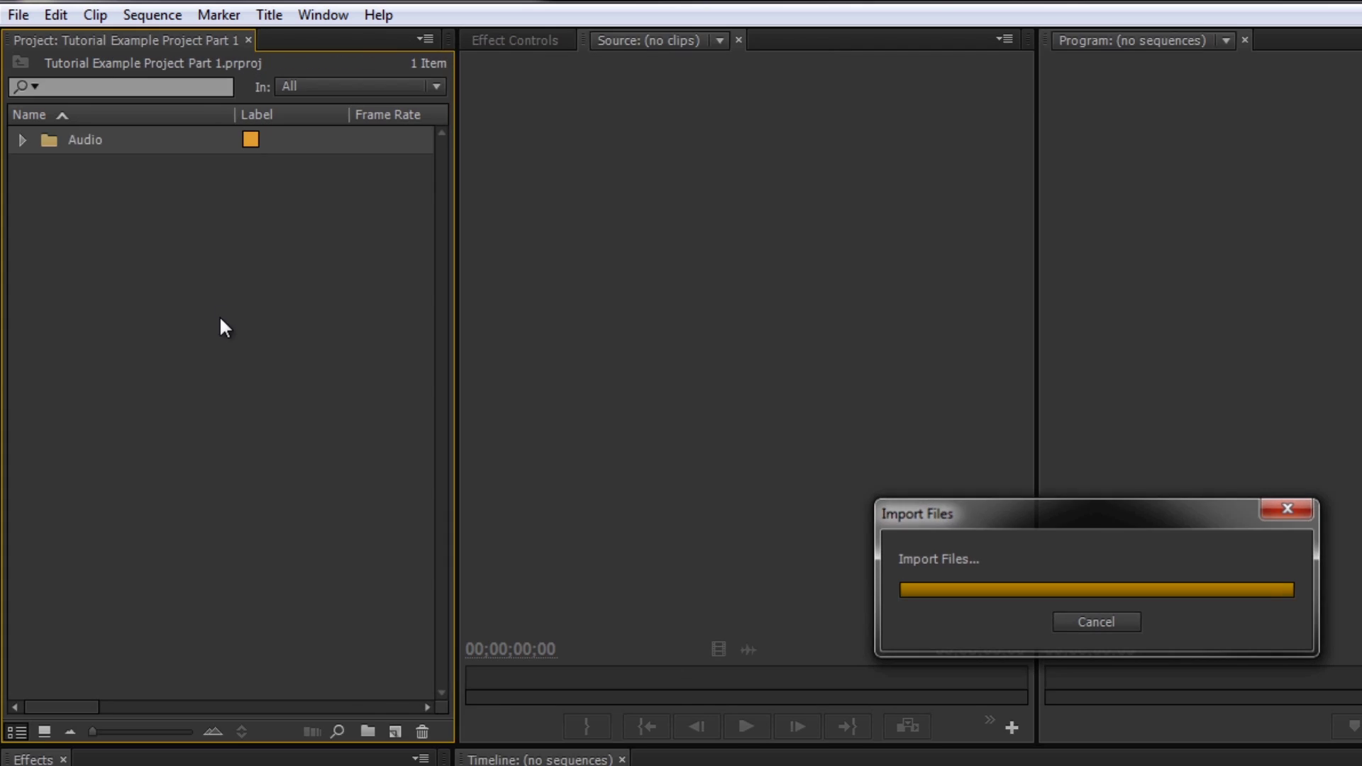
pyautogui.doubleClick(185, 308)
pyautogui.click(284, 101)
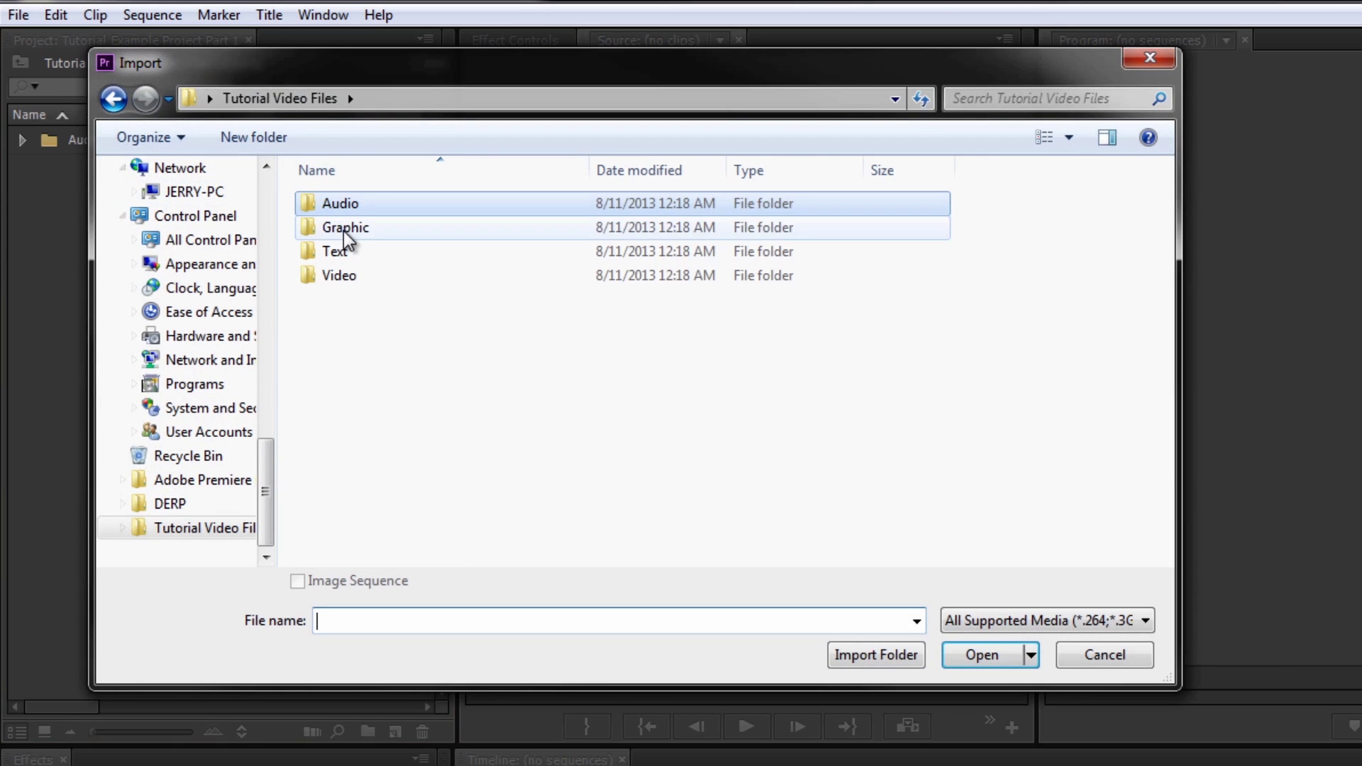
pyautogui.click(347, 227)
pyautogui.click(873, 651)
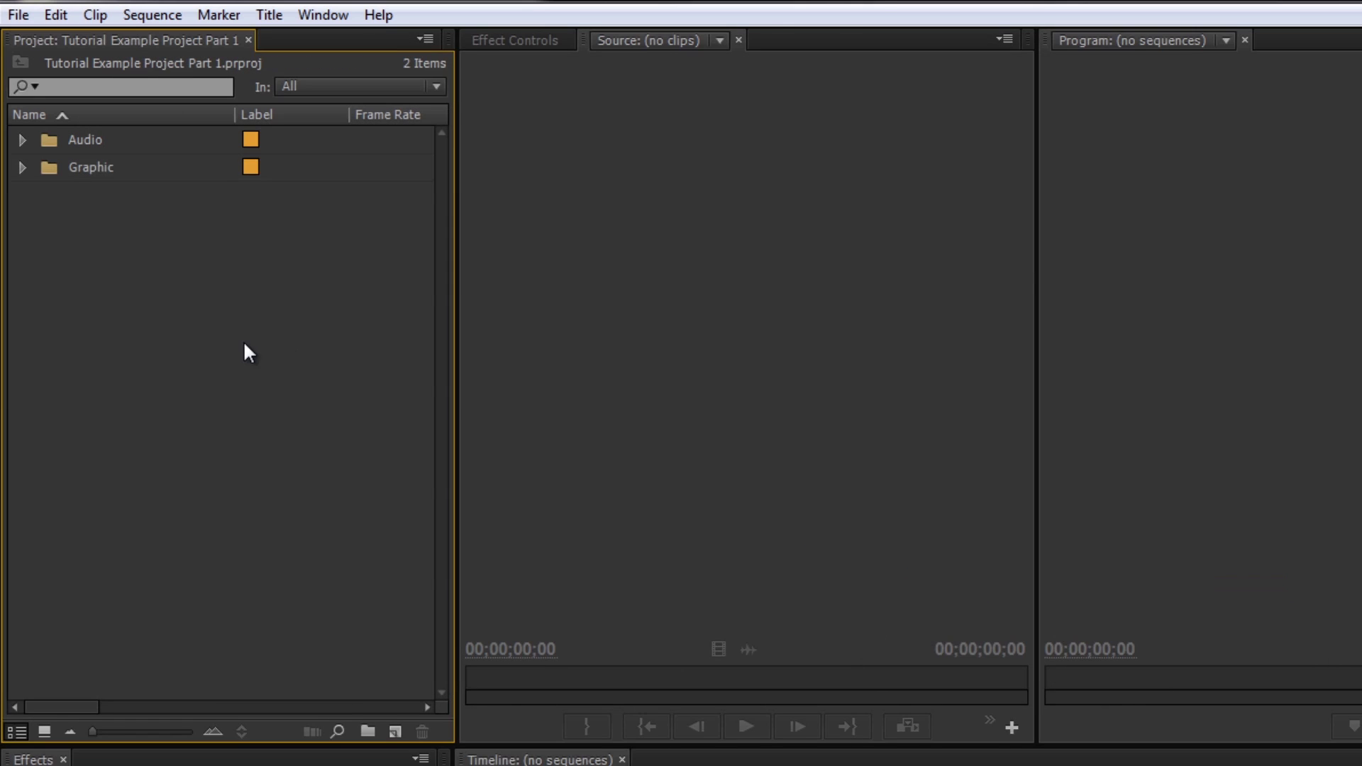
pyautogui.doubleClick(243, 347)
pyautogui.click(296, 104)
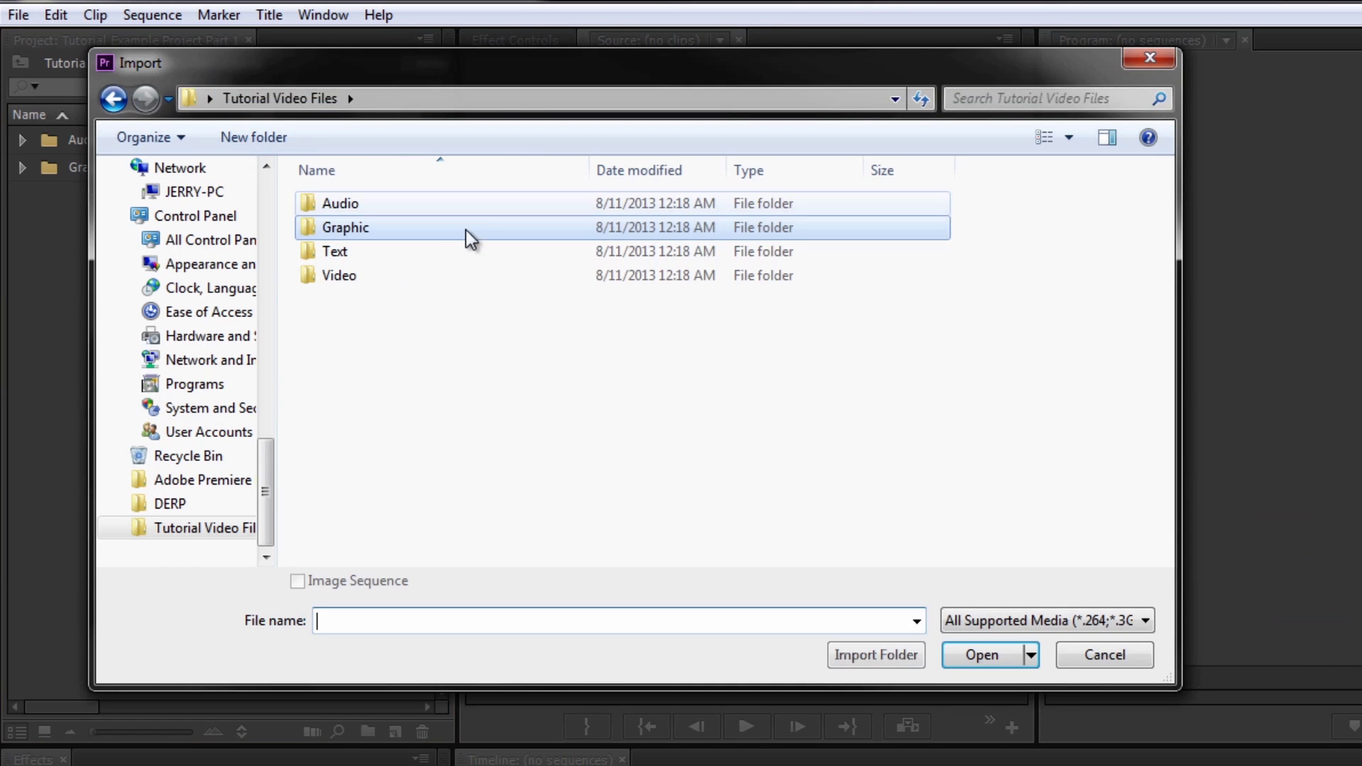
pyautogui.click(368, 275)
pyautogui.click(866, 657)
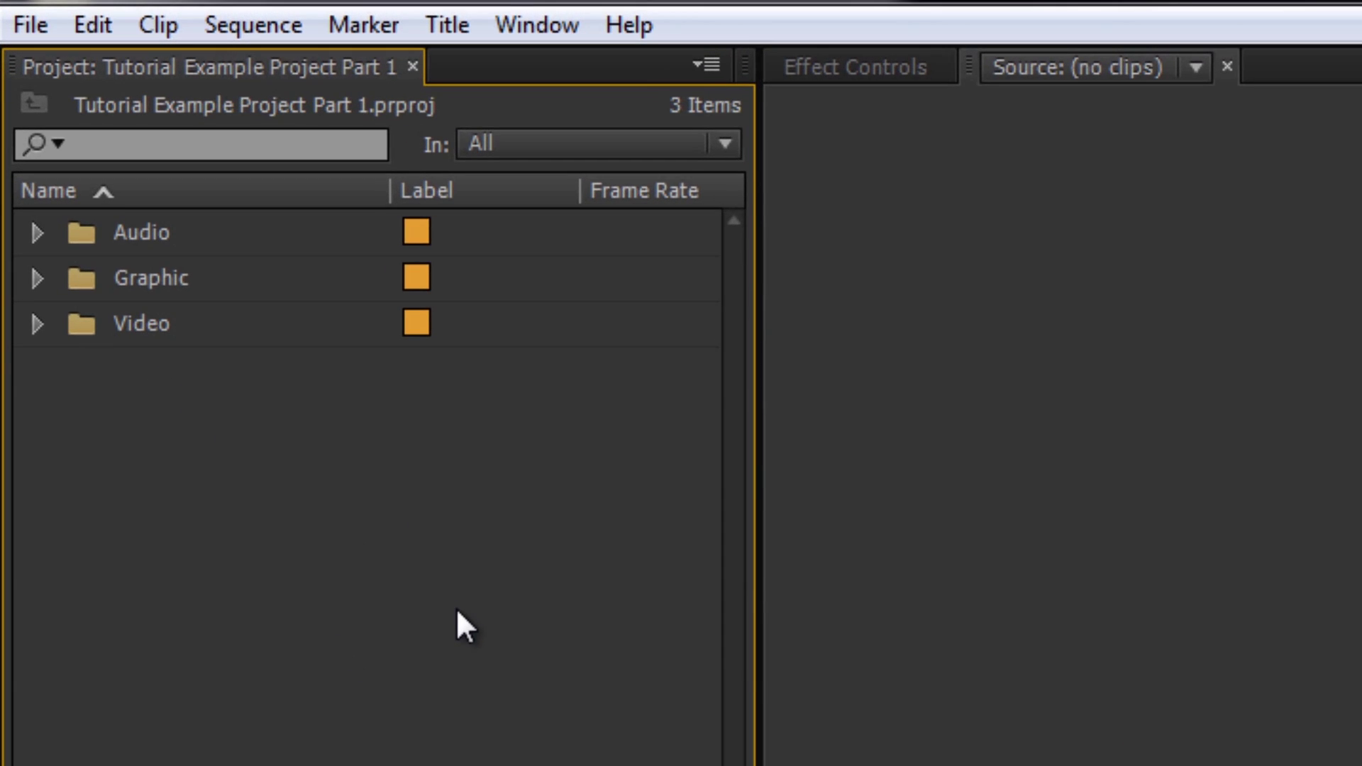
# Step: Expand the Video bin and drag Video Files.MP4 out to the Project panel's top level
pyautogui.click(34, 231)
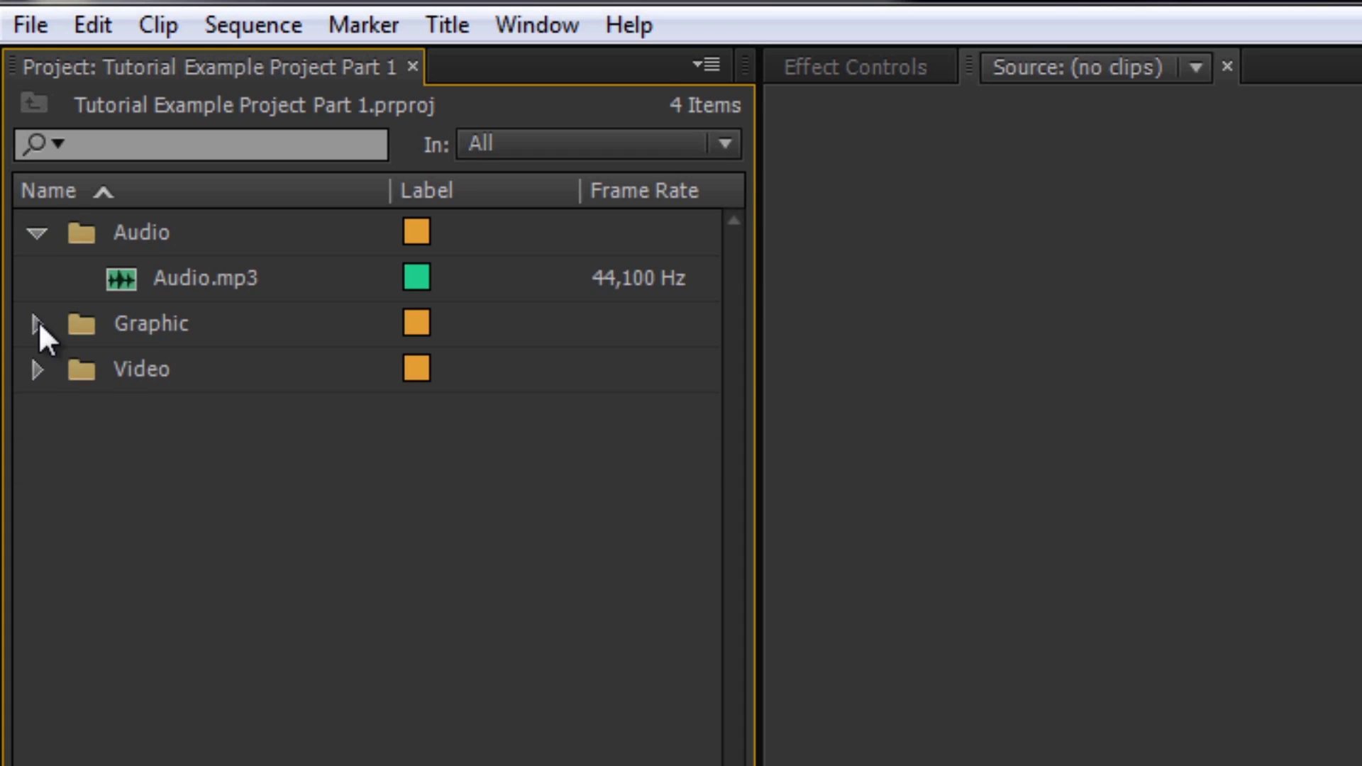
pyautogui.click(38, 322)
pyautogui.click(38, 459)
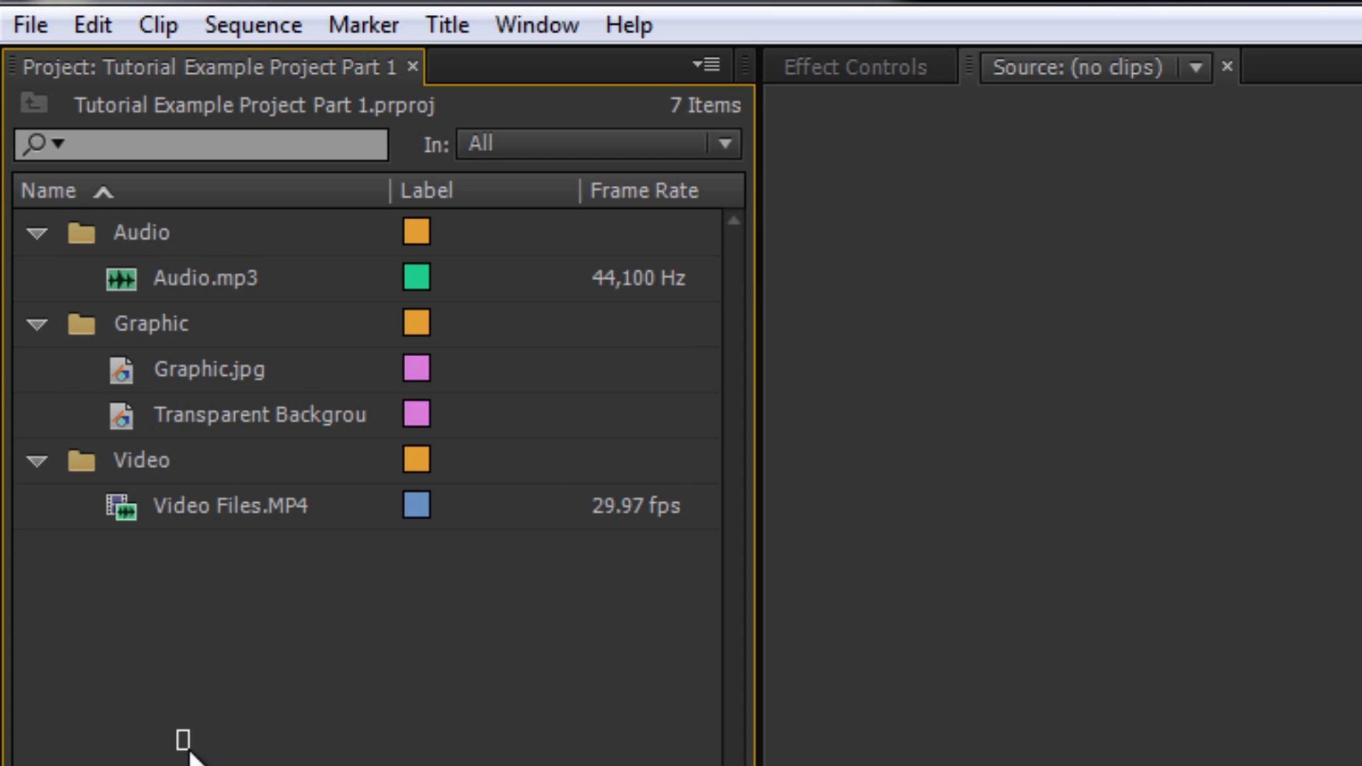
pyautogui.click(38, 459)
pyautogui.click(37, 324)
pyautogui.click(35, 232)
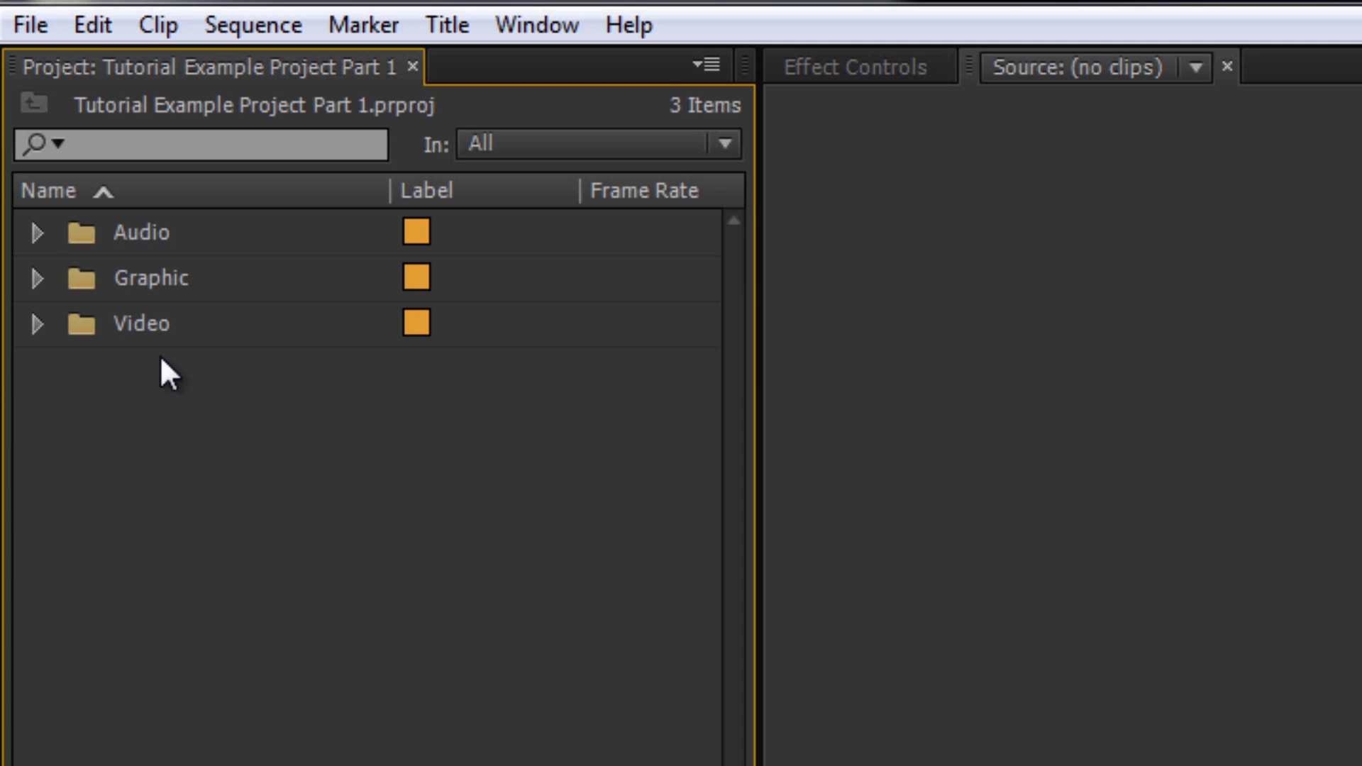
pyautogui.click(36, 324)
pyautogui.moveTo(206, 371); pyautogui.dragTo(234, 501)
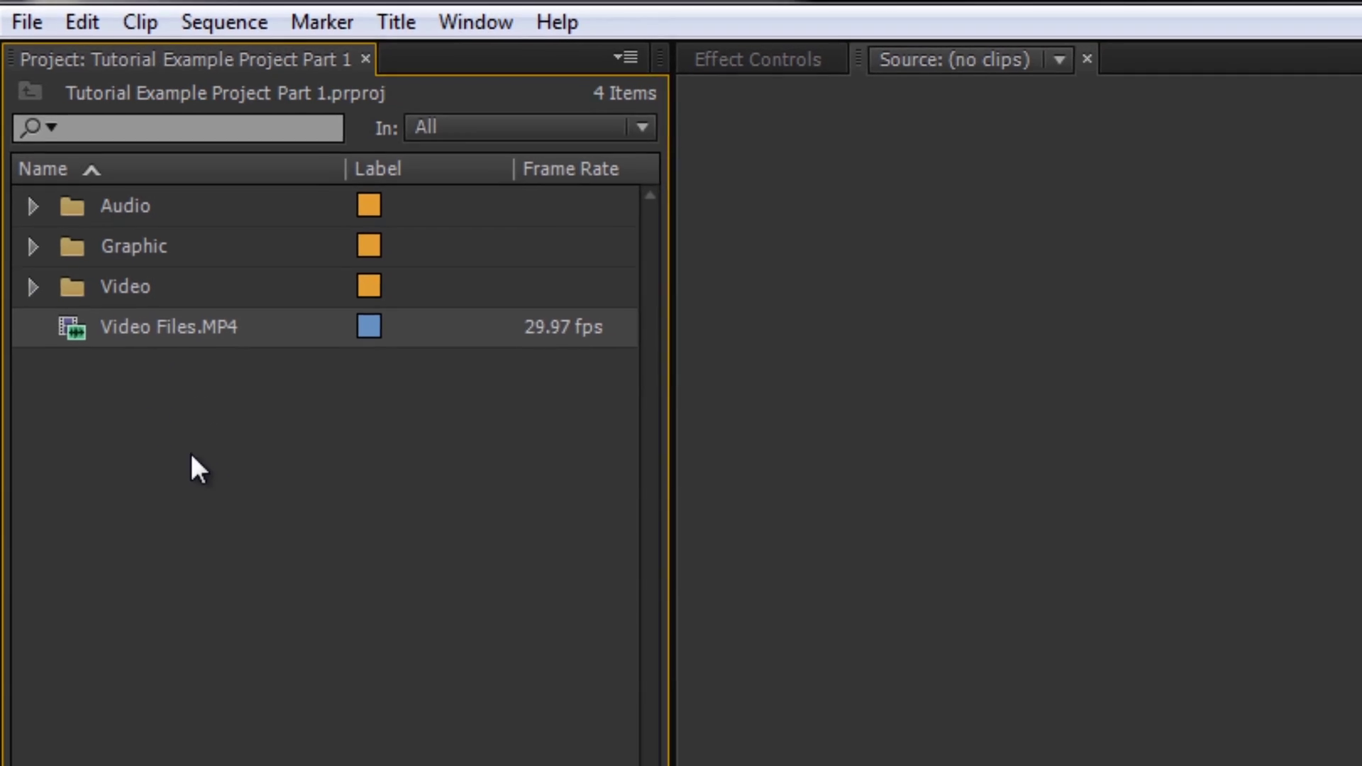
# Step: Delete the empty Video bin from the project
pyautogui.click(37, 323)
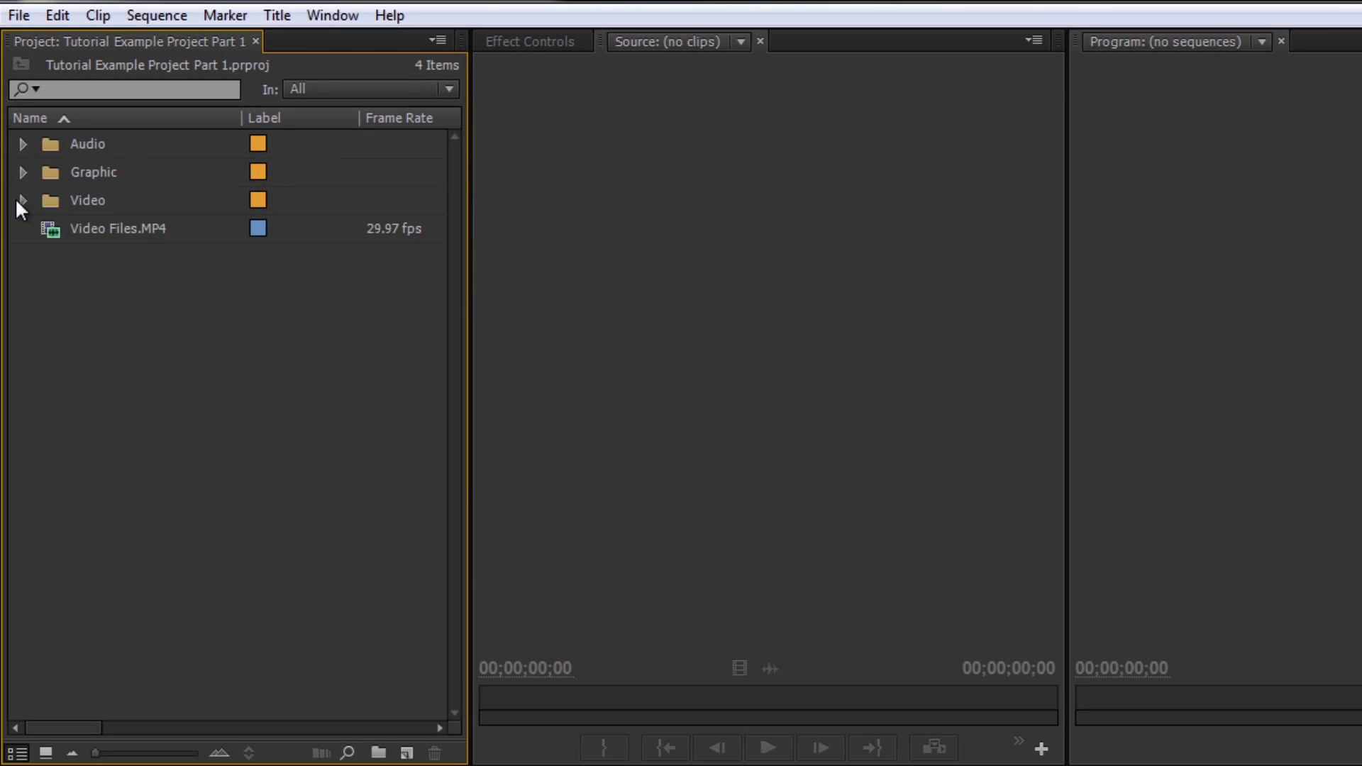
pyautogui.rightClick(112, 210)
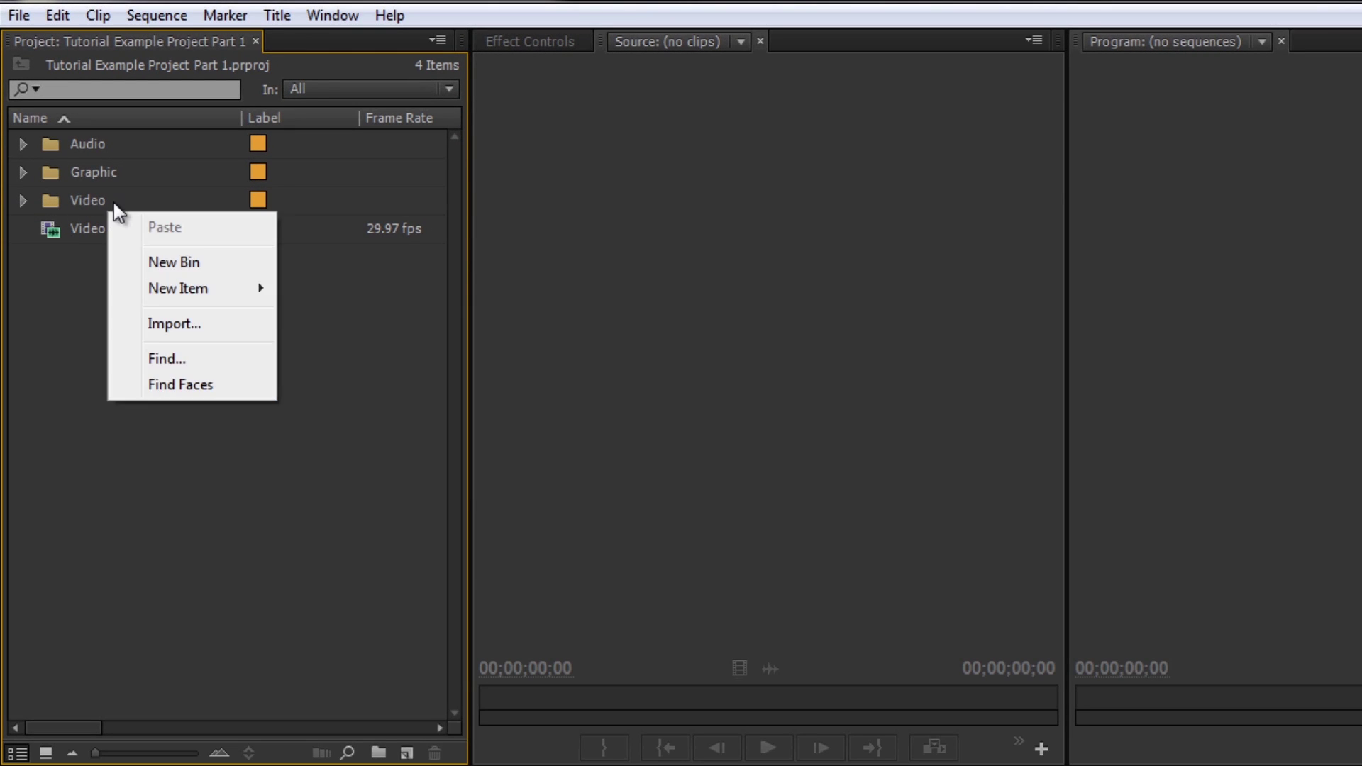
pyautogui.click(110, 203)
pyautogui.rightClick(103, 202)
pyautogui.click(206, 294)
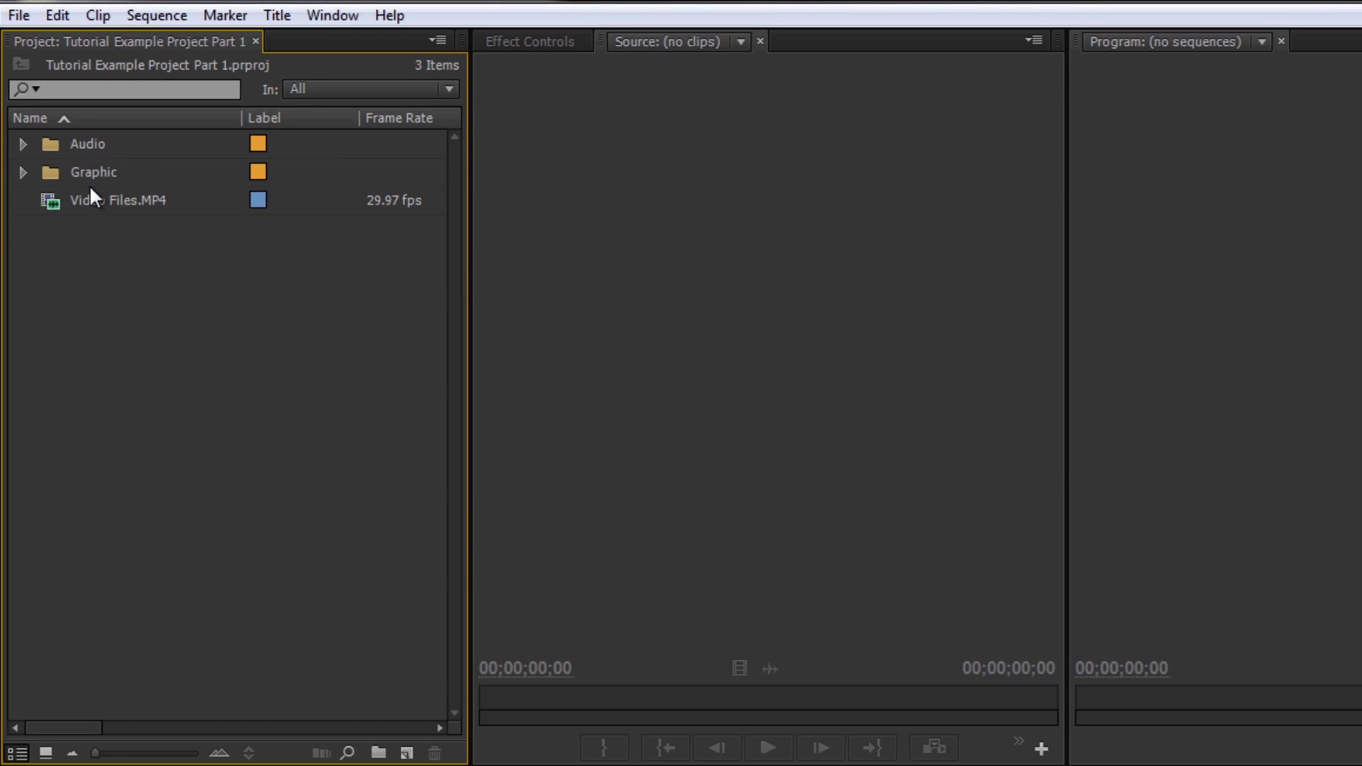
# Step: Create a new bin named vIDEO and move Video Files.MP4 into it
pyautogui.click(378, 753)
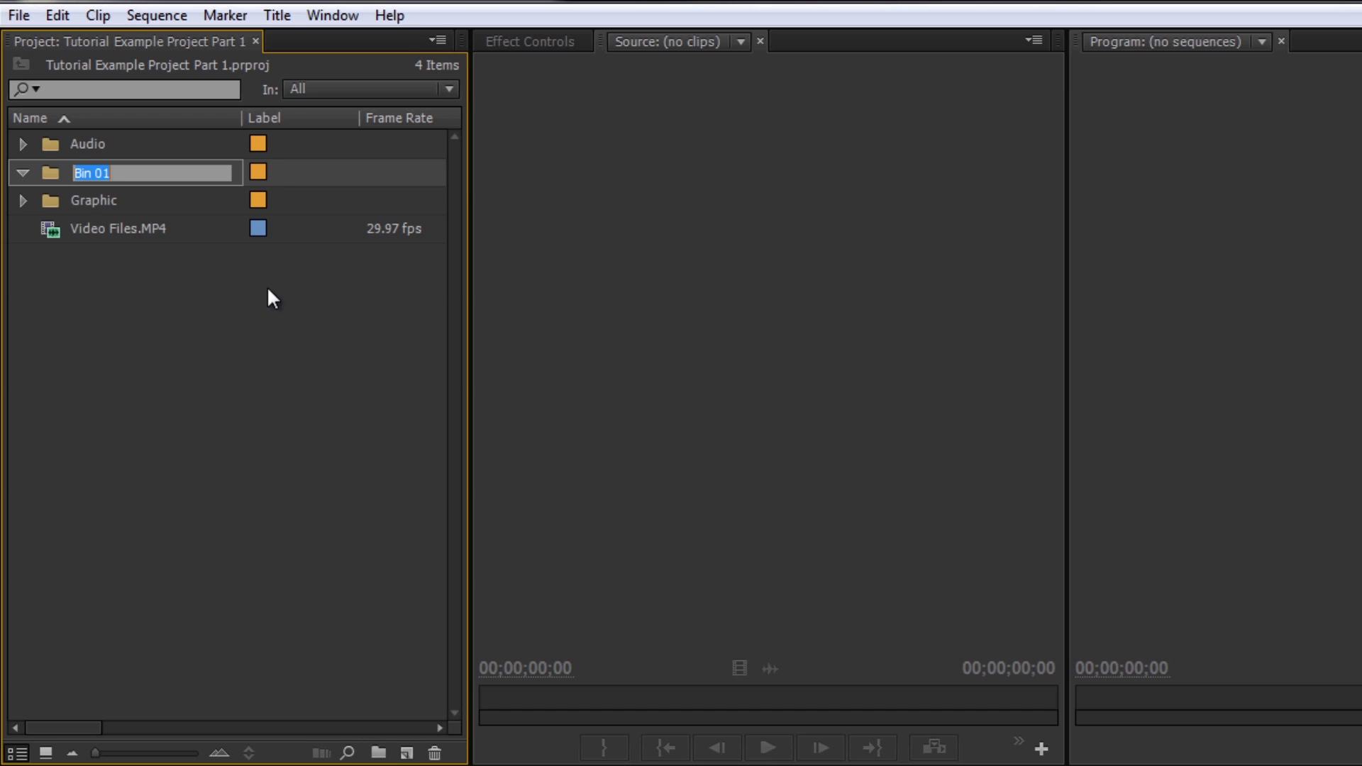
pyautogui.write('vIDEO')
pyautogui.press('Tab')
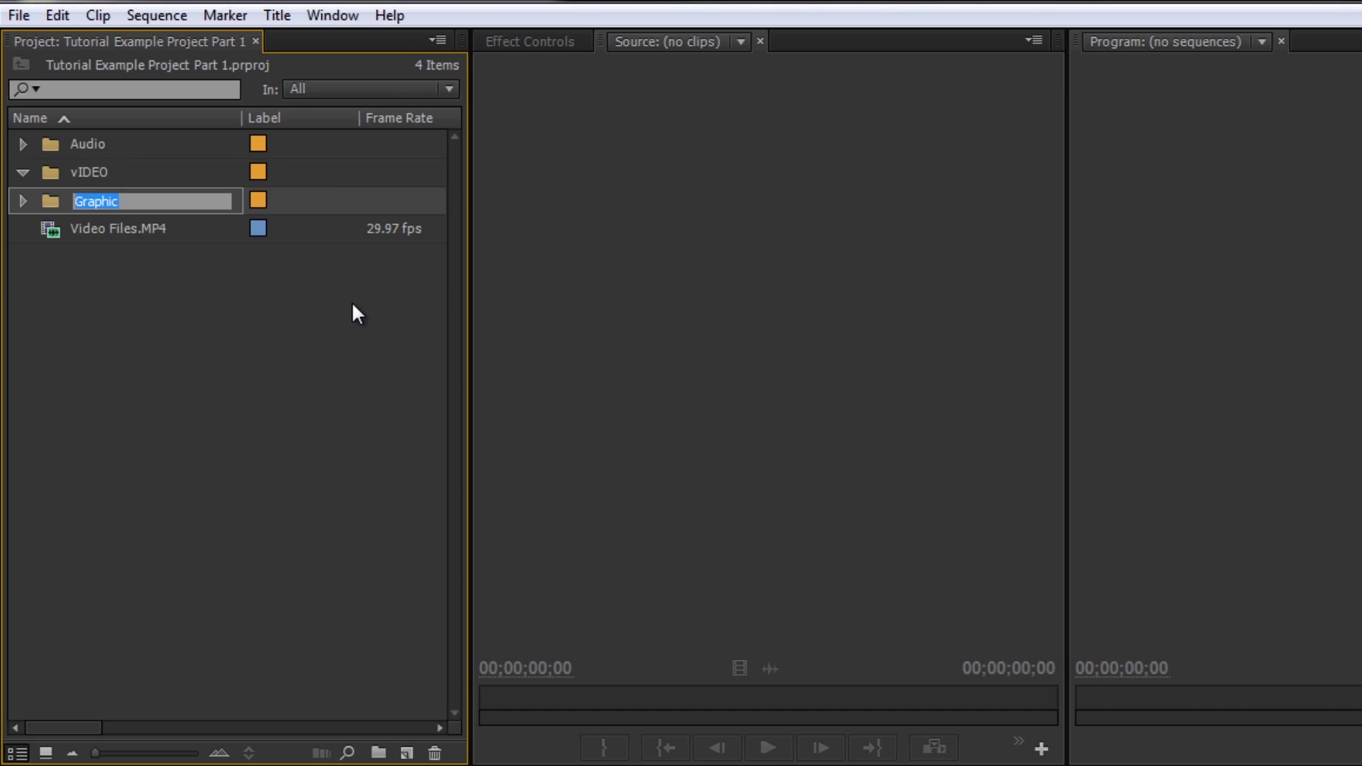
pyautogui.click(129, 236)
pyautogui.moveTo(128, 232); pyautogui.dragTo(82, 172)
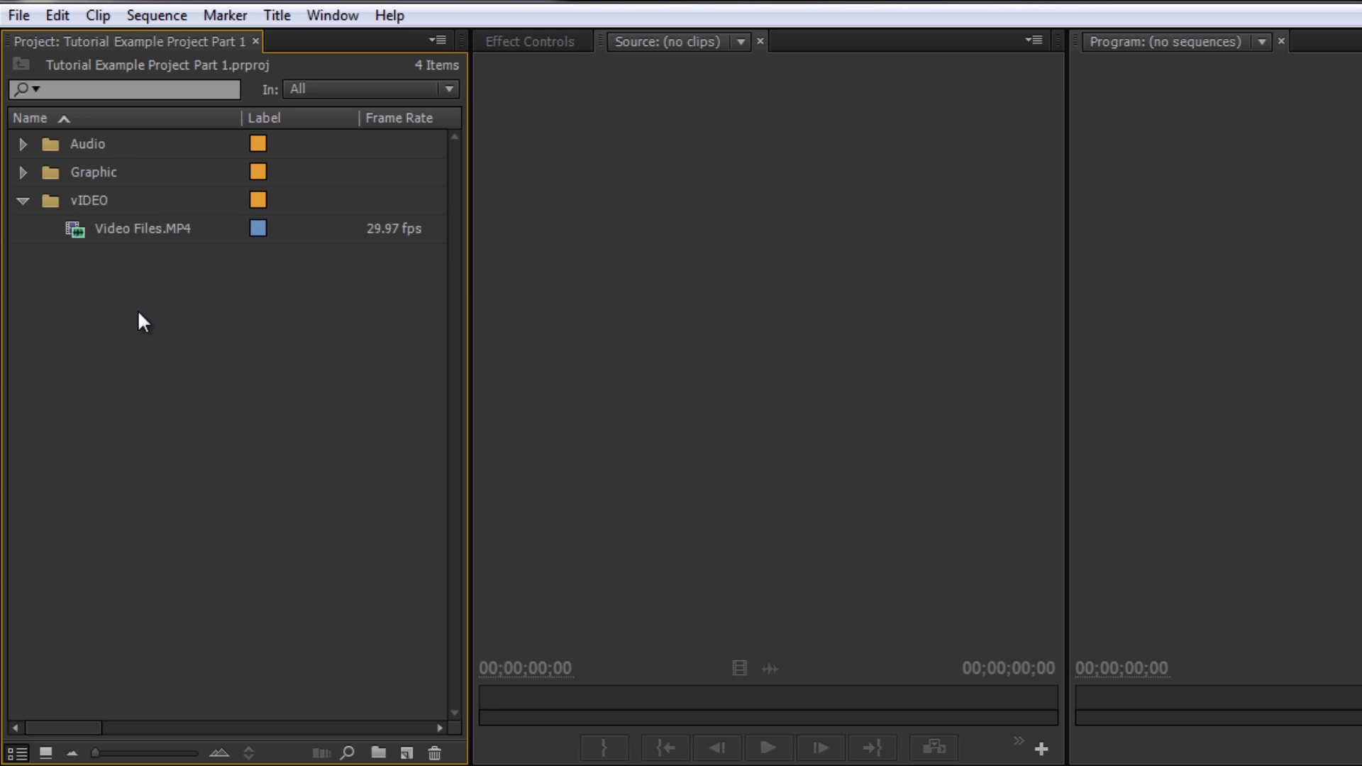
# Step: Check the vIDEO bin's contents, leaving it collapsed and selected
pyautogui.click(21, 201)
pyautogui.click(25, 200)
pyautogui.click(24, 201)
pyautogui.click(22, 200)
pyautogui.click(24, 200)
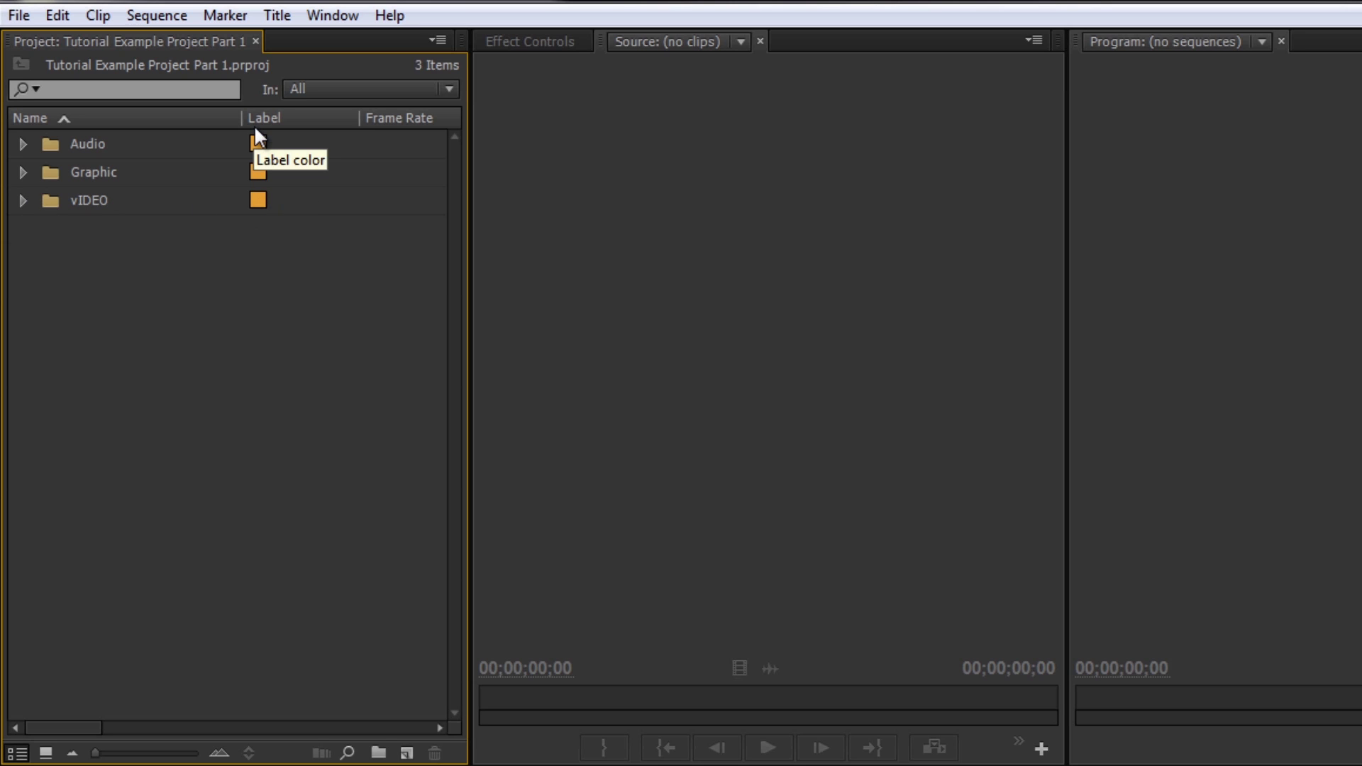
pyautogui.click(258, 202)
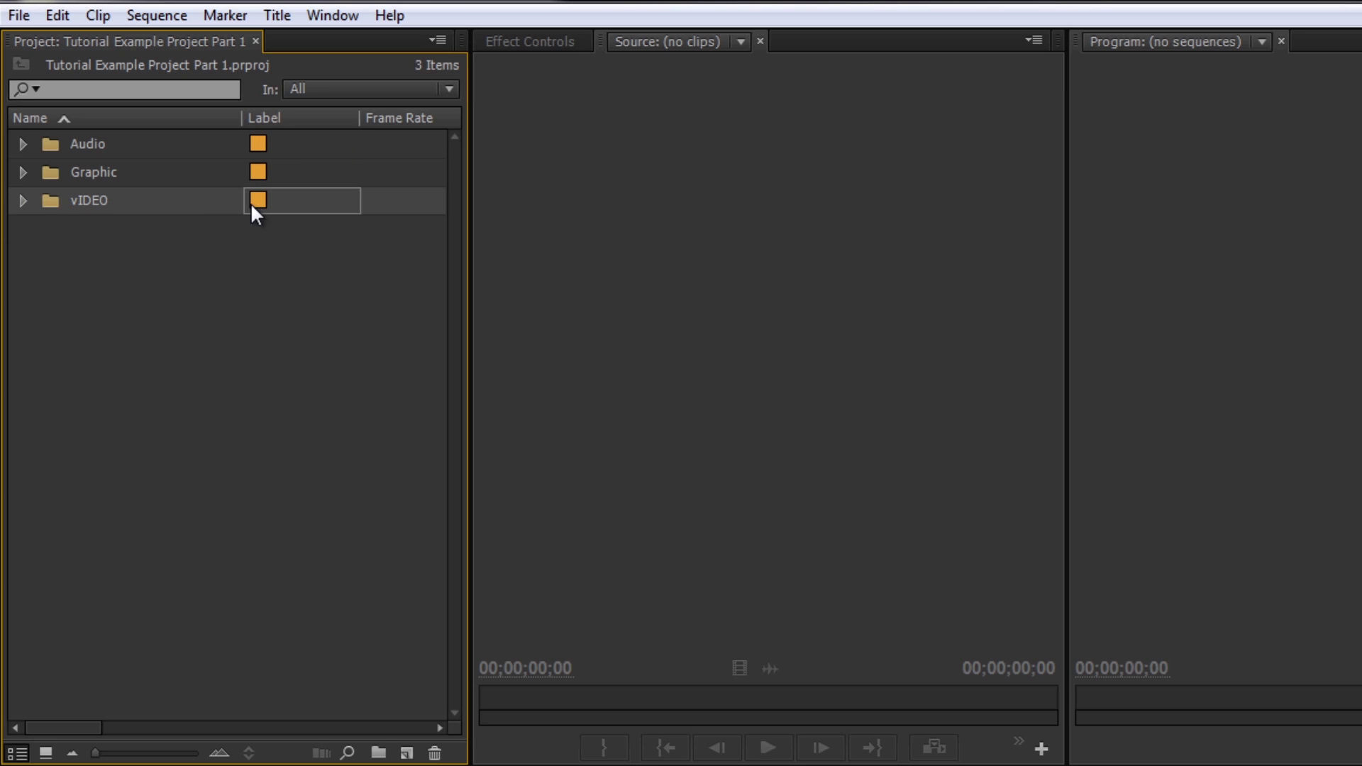
# Step: Set the vIDEO bin's label colour to Iris
pyautogui.rightClick(250, 202)
pyautogui.moveTo(328, 651)
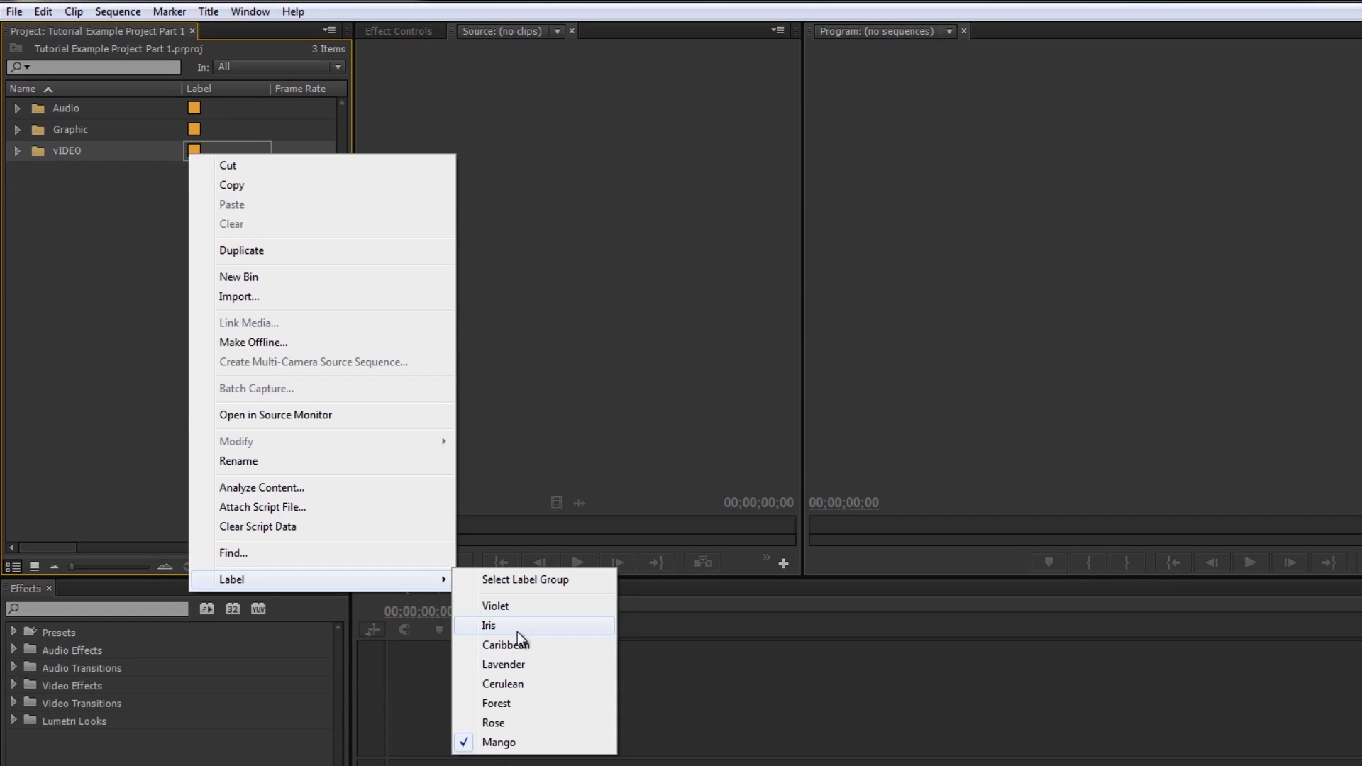
pyautogui.click(522, 629)
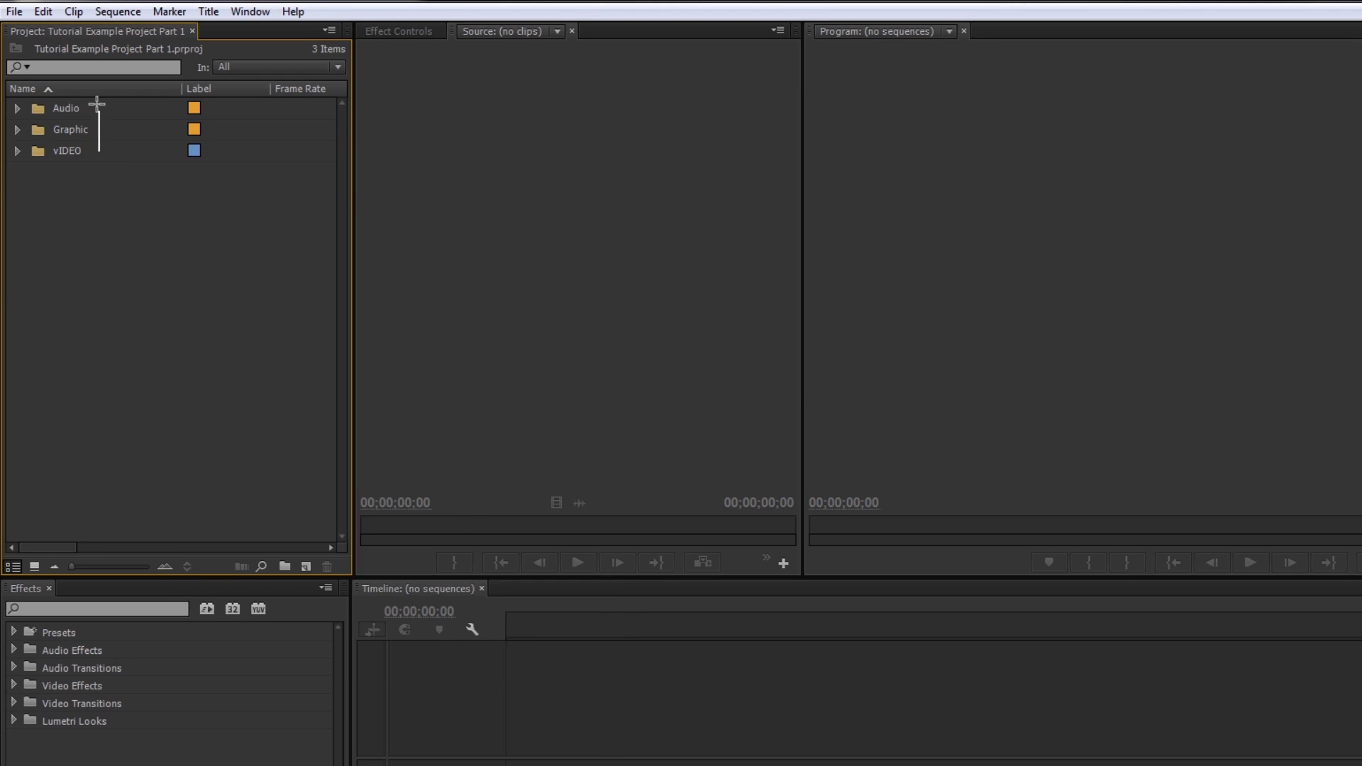
# Step: Set the Graphic bin's label colour to Forest
pyautogui.click(196, 129)
pyautogui.rightClick(194, 132)
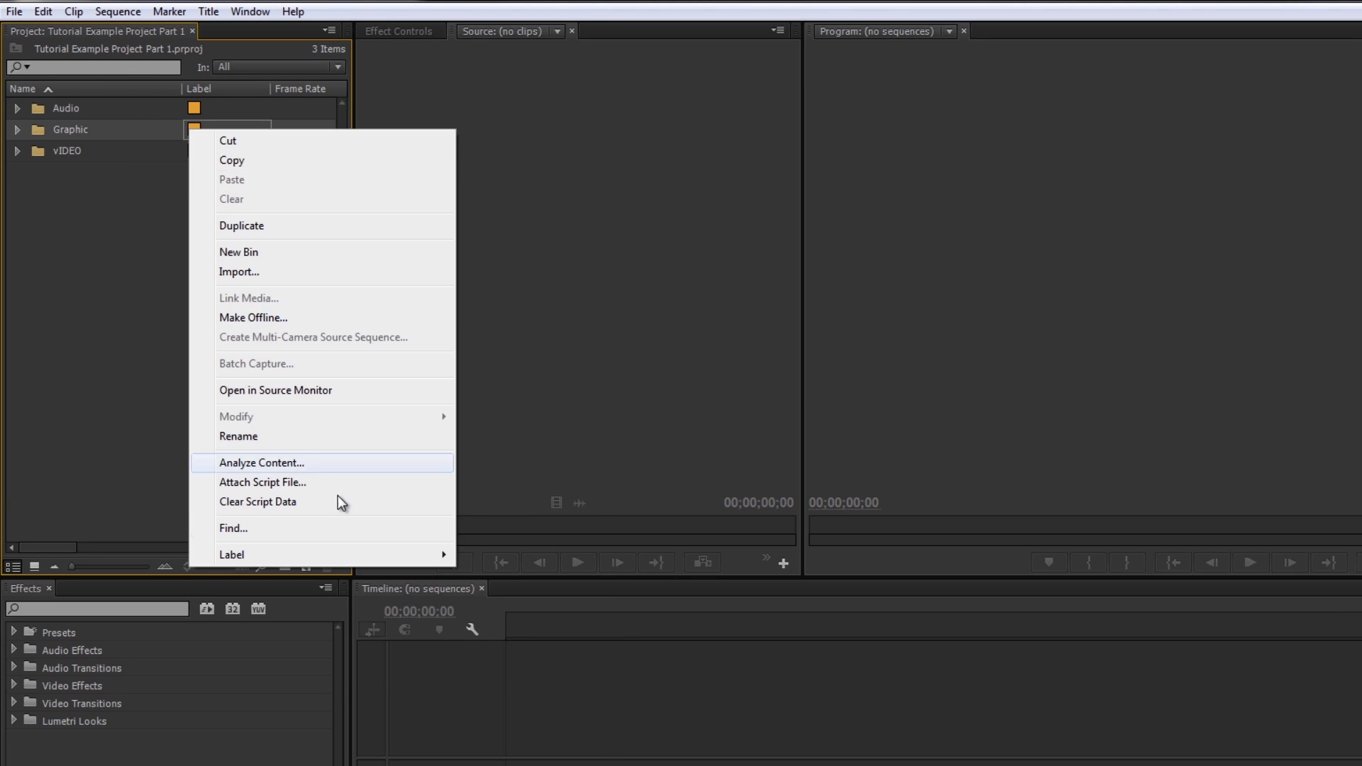
pyautogui.click(342, 569)
pyautogui.rightClick(196, 131)
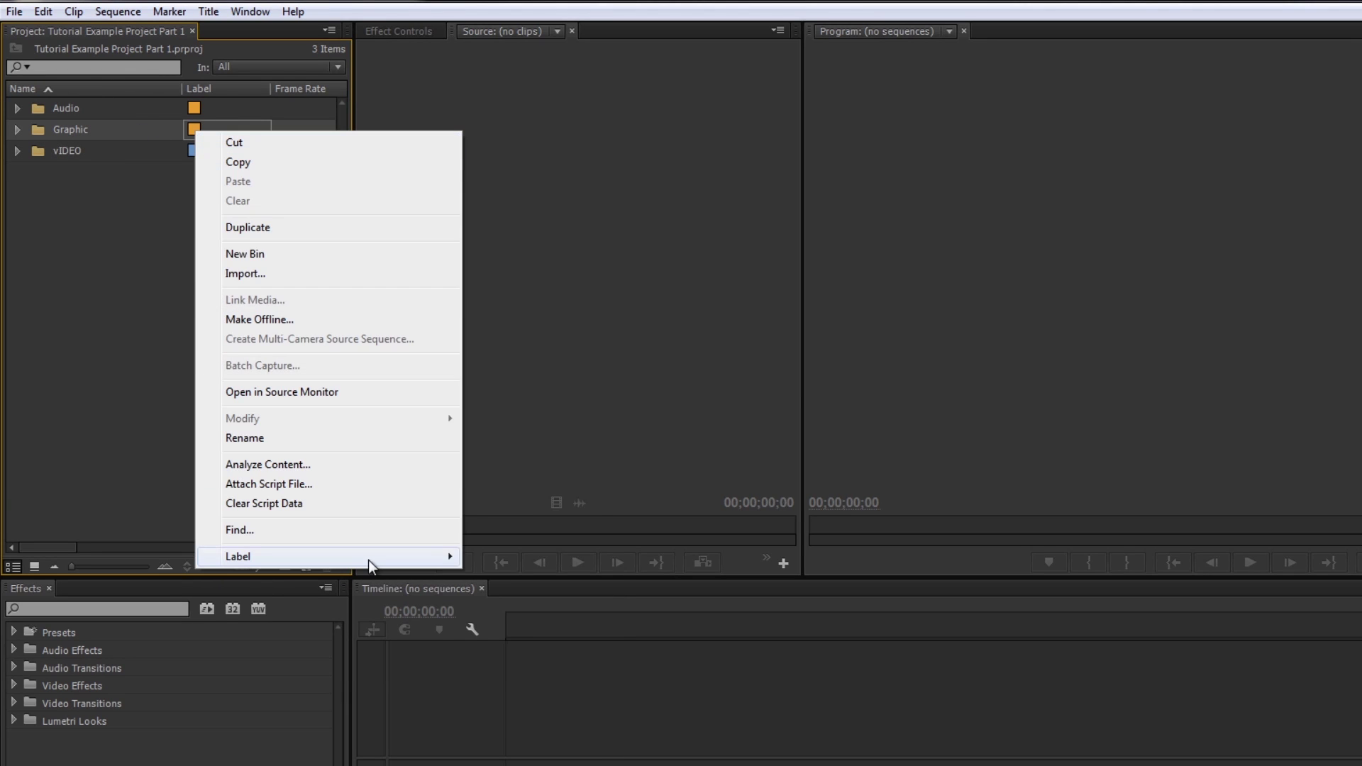
pyautogui.moveTo(368, 557)
pyautogui.click(550, 685)
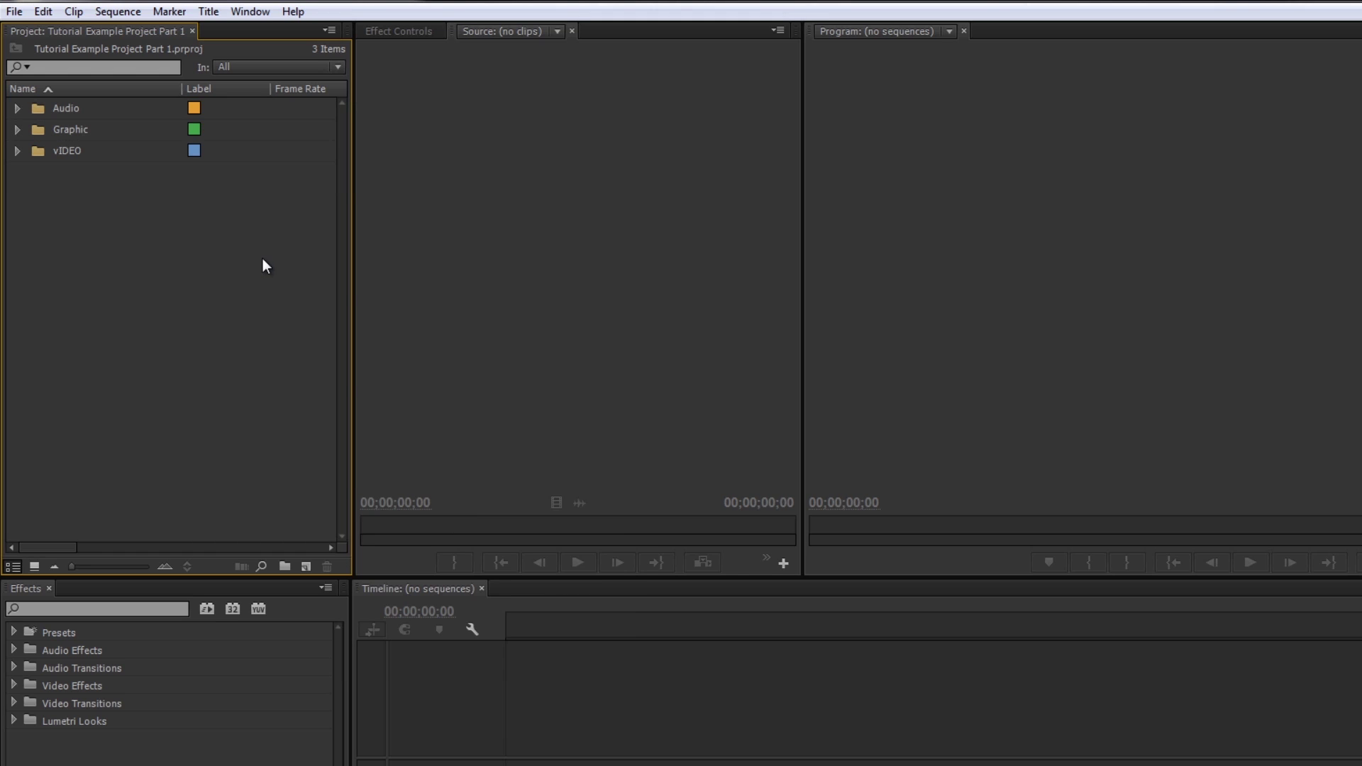
# Step: Set the Audio bin's label colour to Lavender and expand it to show Audio.mp3
pyautogui.rightClick(196, 112)
pyautogui.moveTo(364, 541)
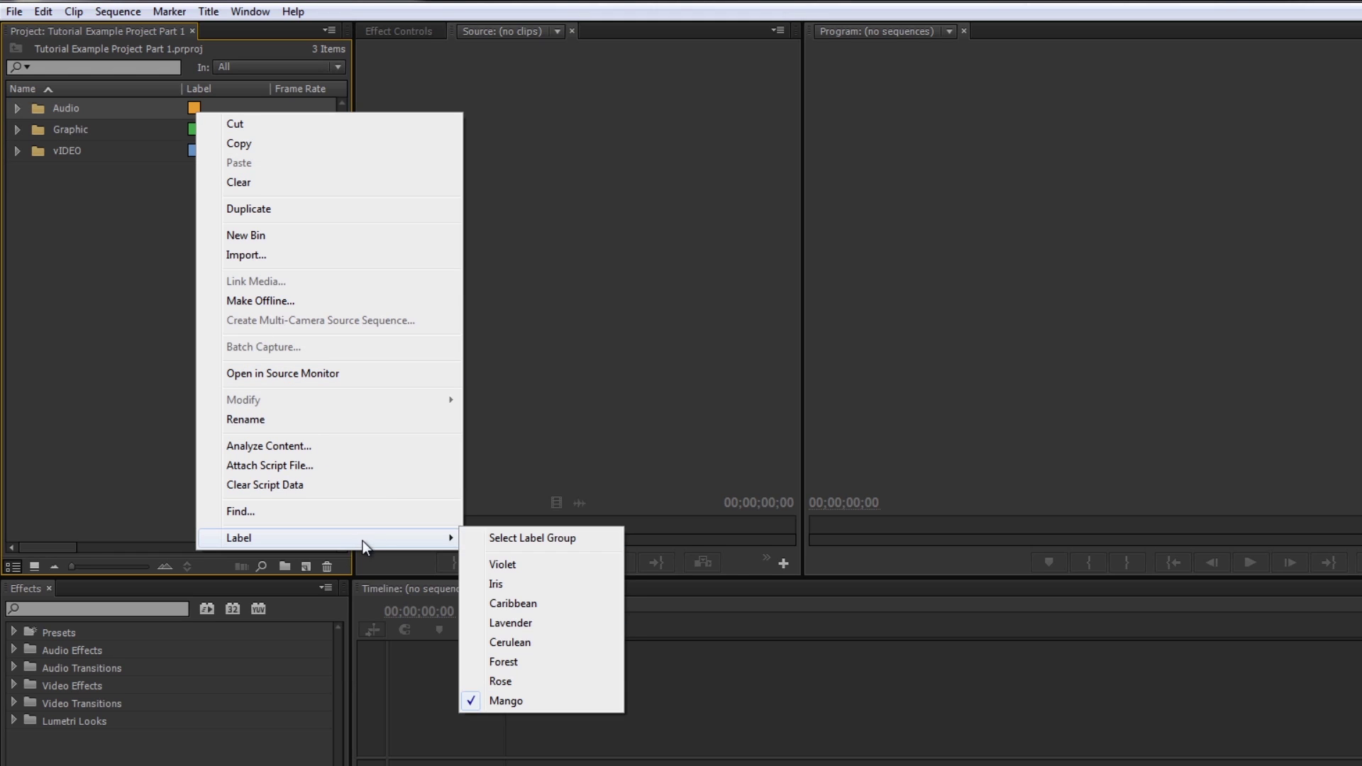
pyautogui.click(547, 624)
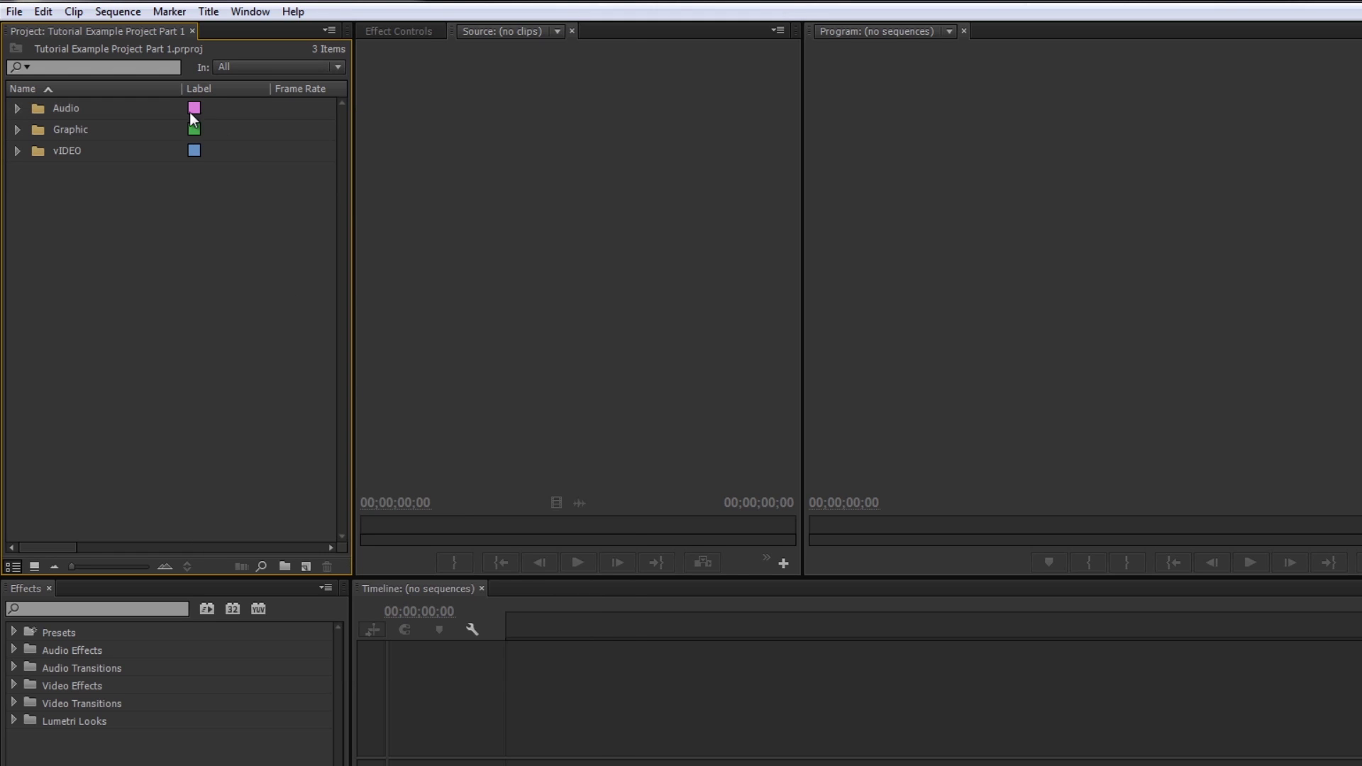
pyautogui.click(185, 251)
pyautogui.click(14, 110)
# Step: Rename the Audio bin to 'Audio MUAHA'
pyautogui.click(62, 105)
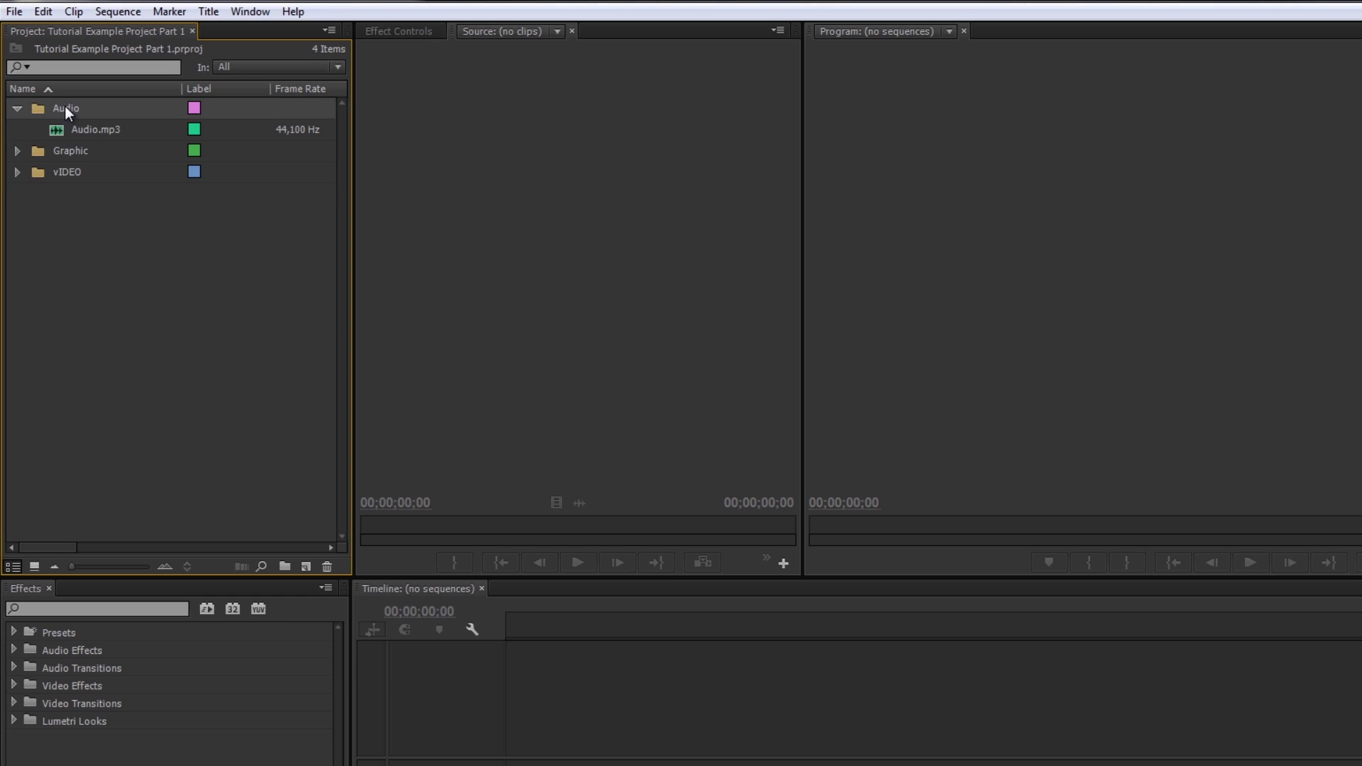
pyautogui.click(66, 108)
pyautogui.click(97, 111)
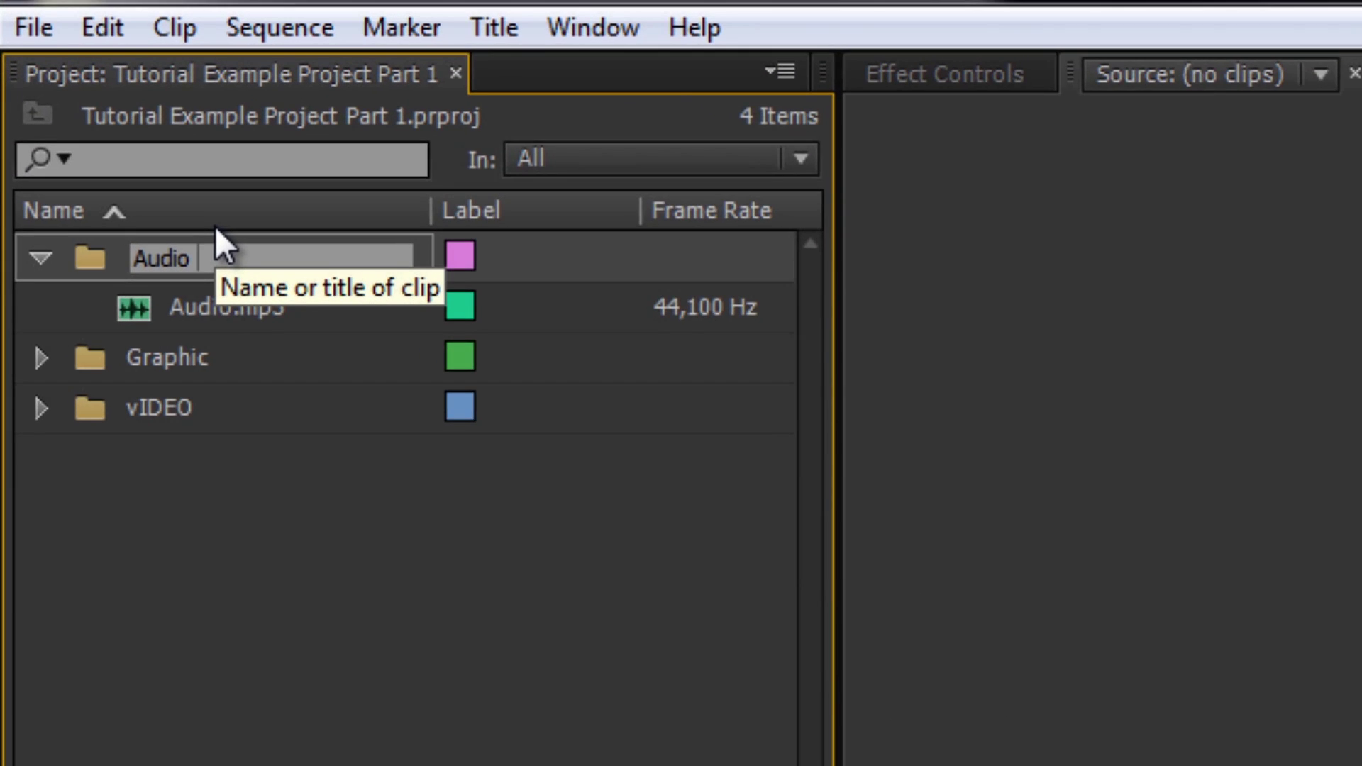
pyautogui.write('MUAHA')
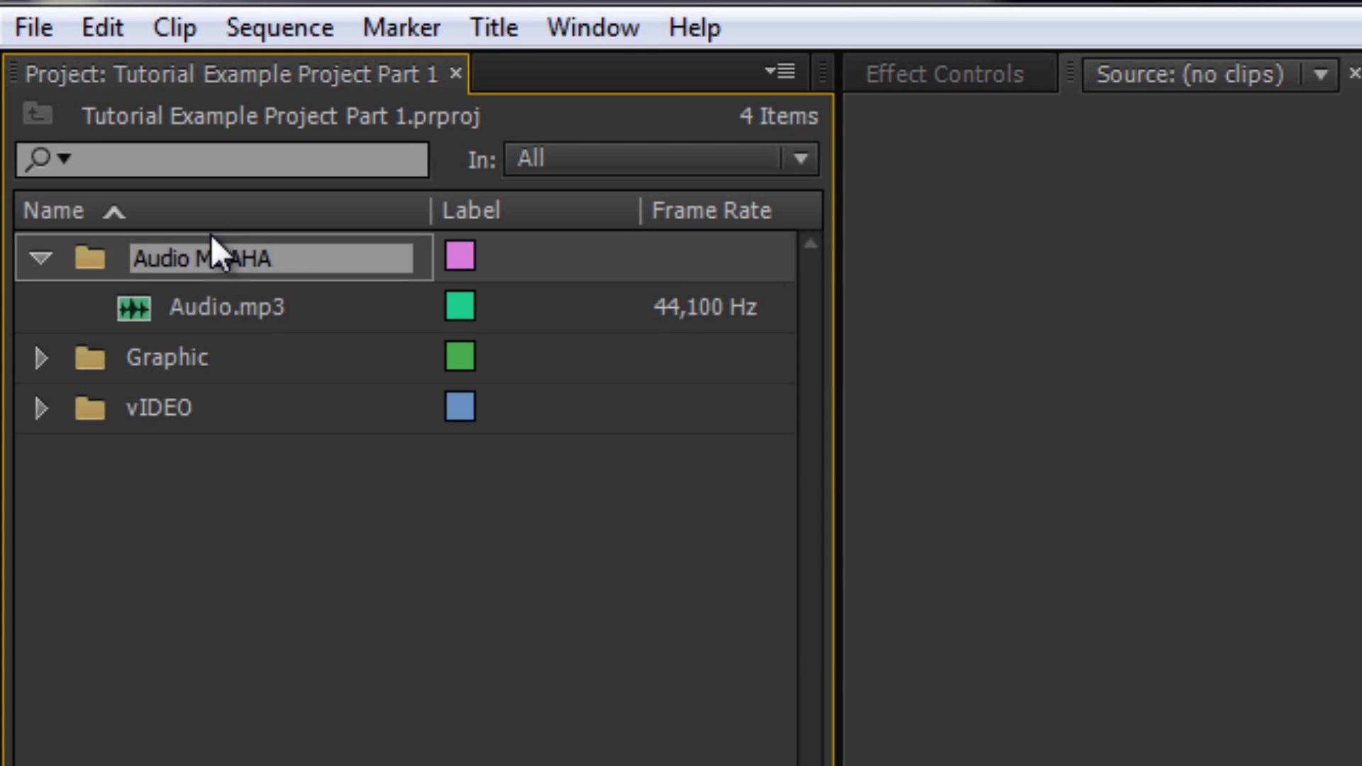
pyautogui.click(532, 433)
# Step: Rename the Audio.mp3 clip to 'commentary'
pyautogui.click(213, 308)
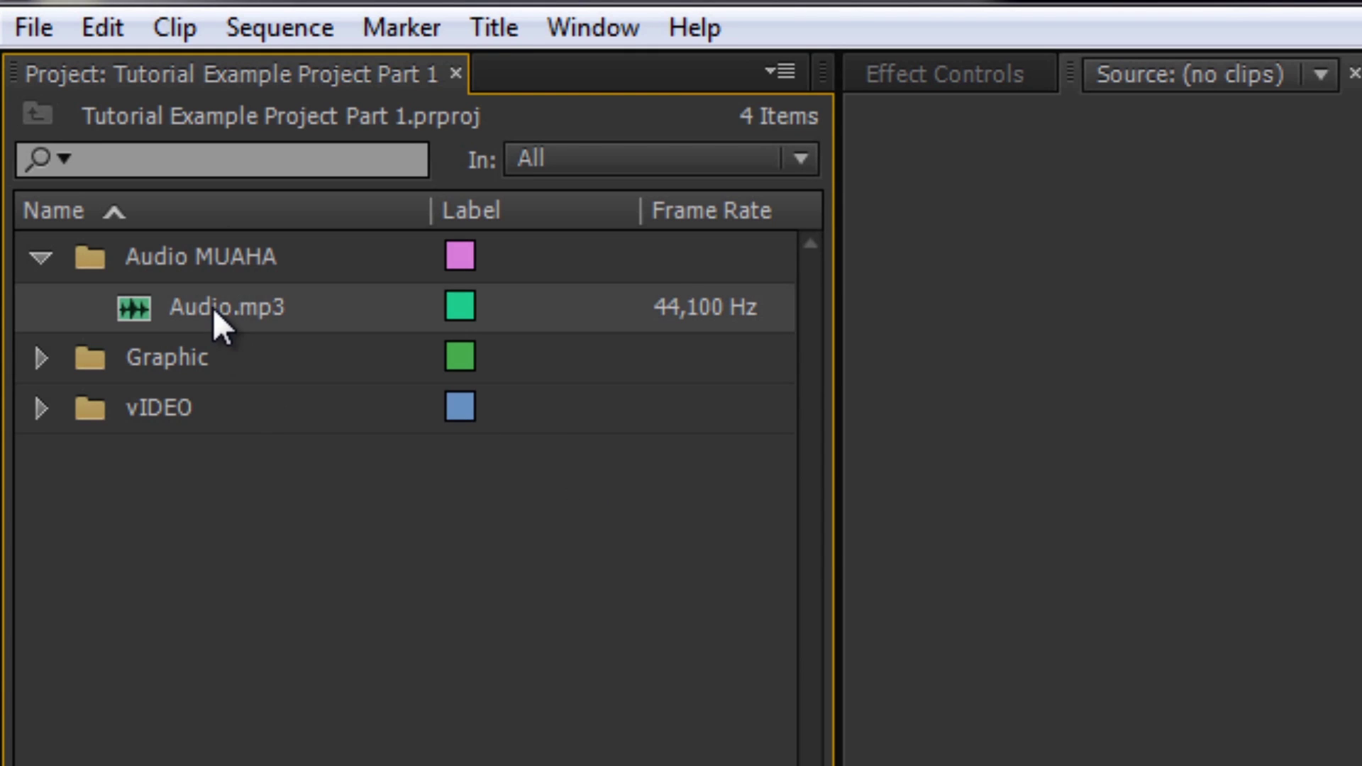
pyautogui.click(212, 308)
pyautogui.click(245, 307)
pyautogui.moveTo(238, 308); pyautogui.dragTo(202, 307)
pyautogui.press('Return')
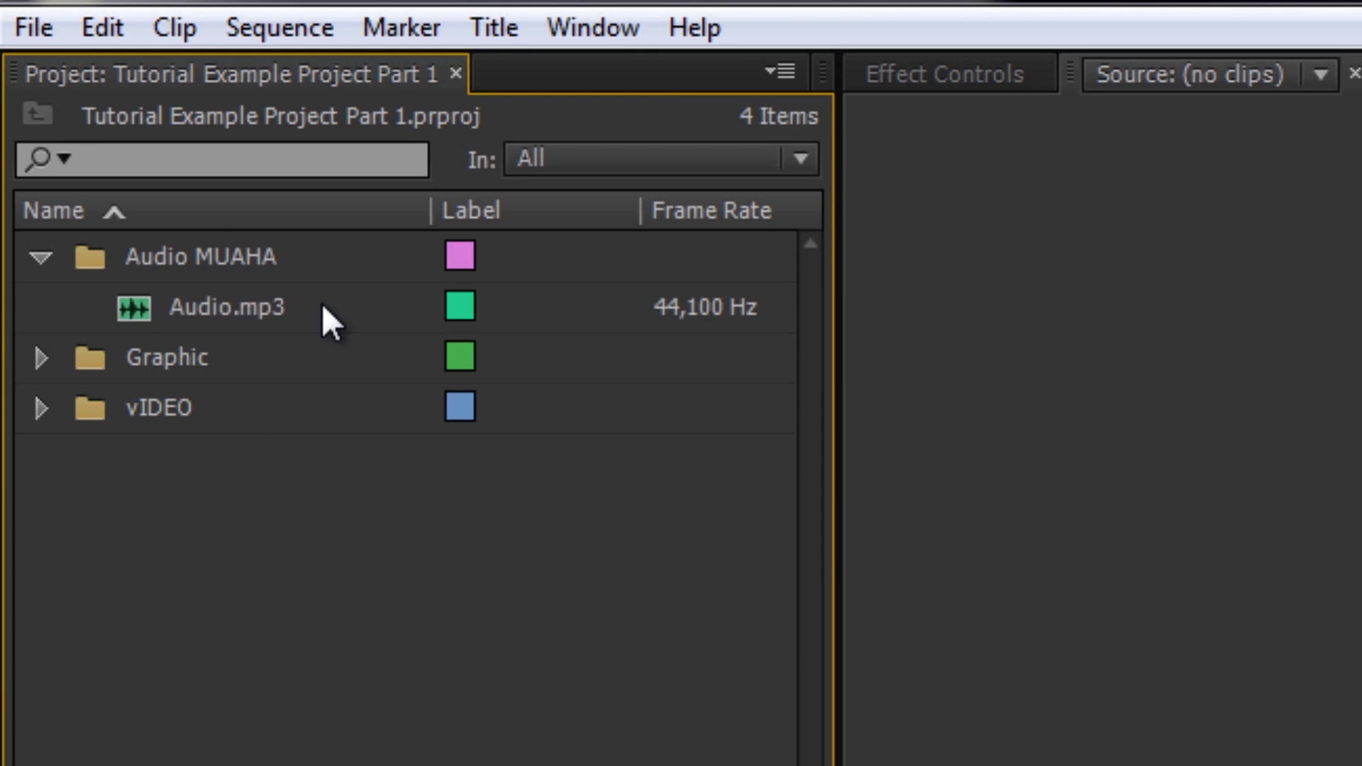
pyautogui.click(198, 305)
pyautogui.click(206, 308)
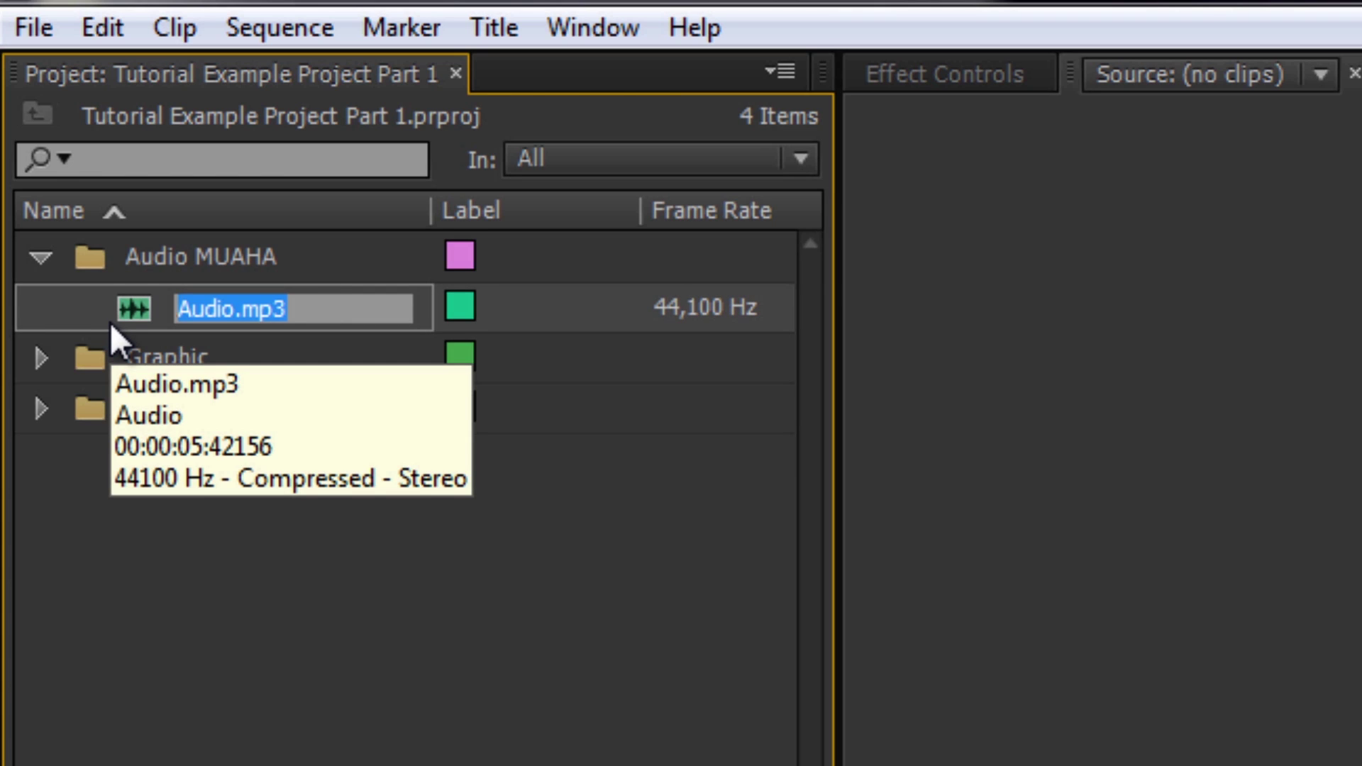
pyautogui.write('commentary')
pyautogui.press('Tab')
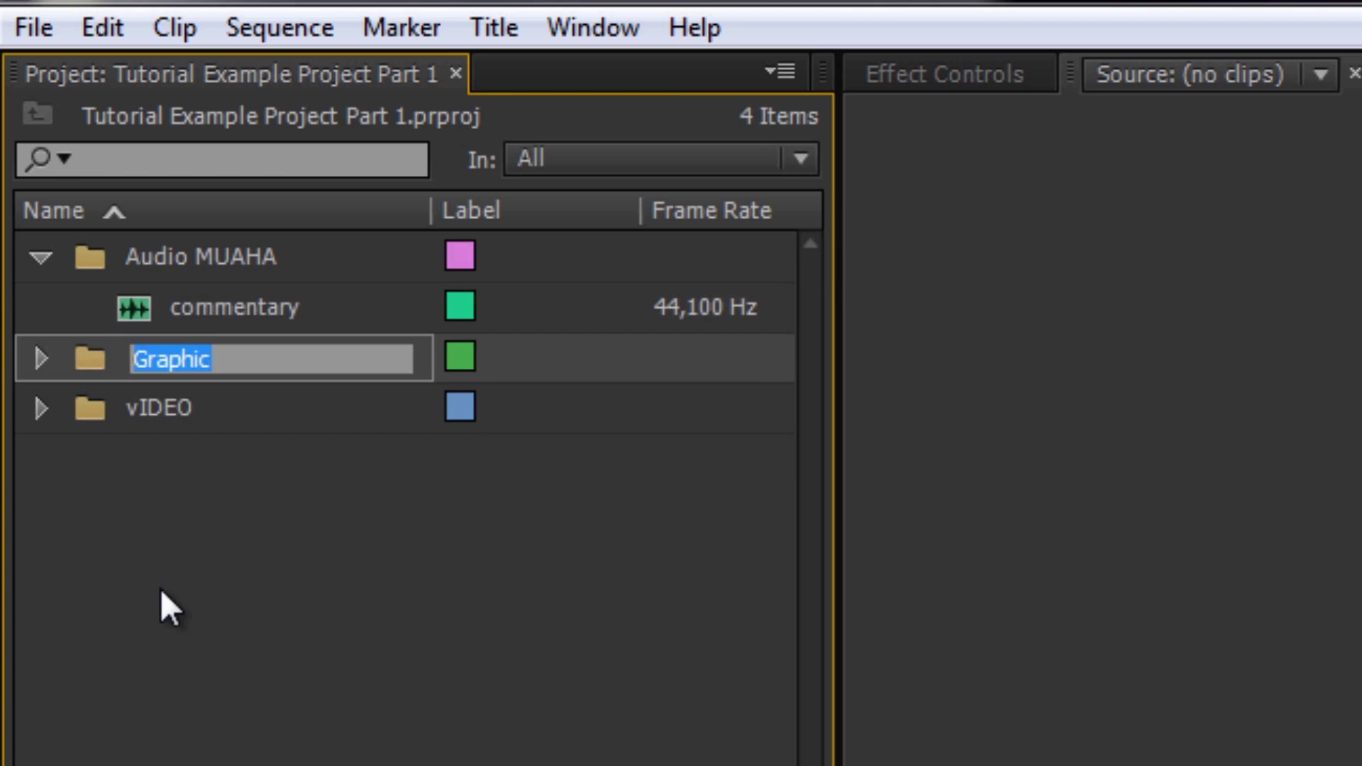
pyautogui.click(183, 682)
pyautogui.click(248, 302)
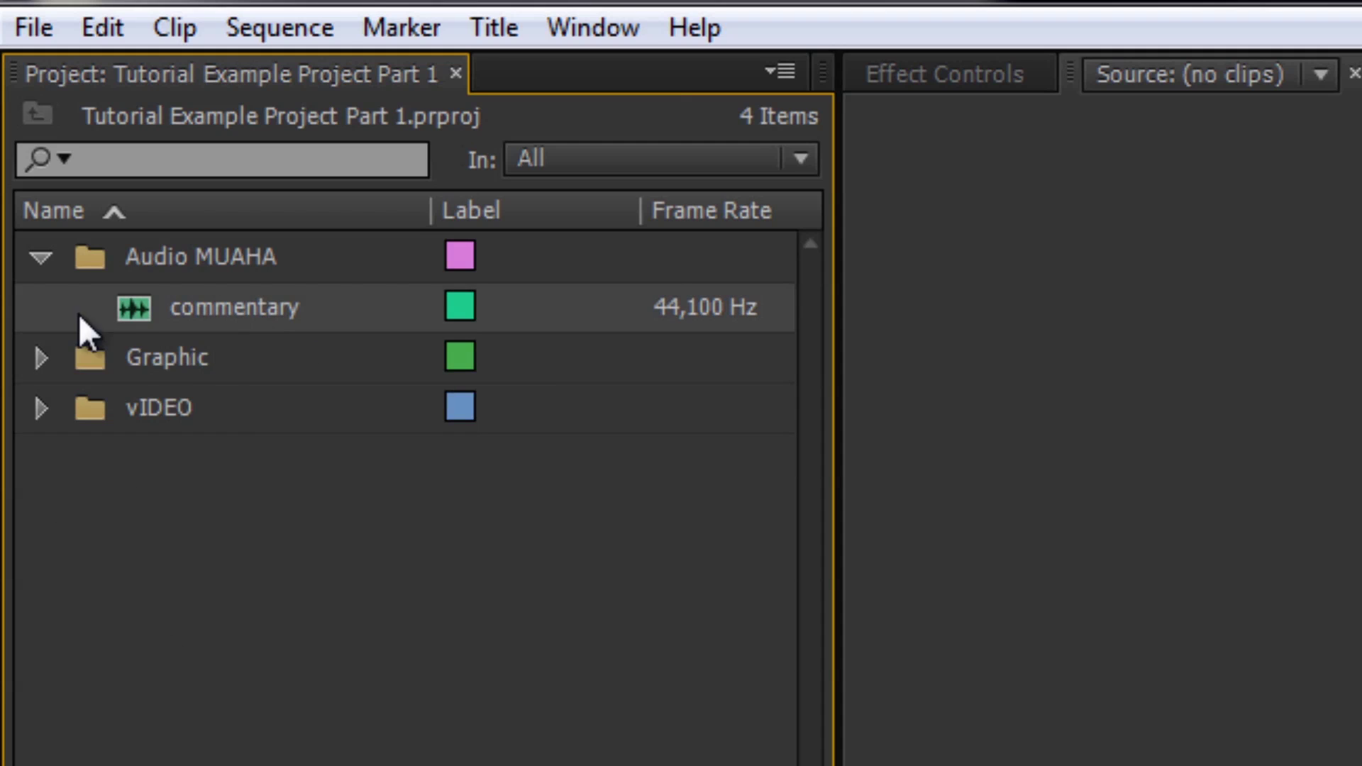
pyautogui.moveTo(129, 330)
pyautogui.click(131, 332)
# Step: Expand the Graphic bin and rename Graphic.jpg to 'Wallpaper'
pyautogui.click(41, 355)
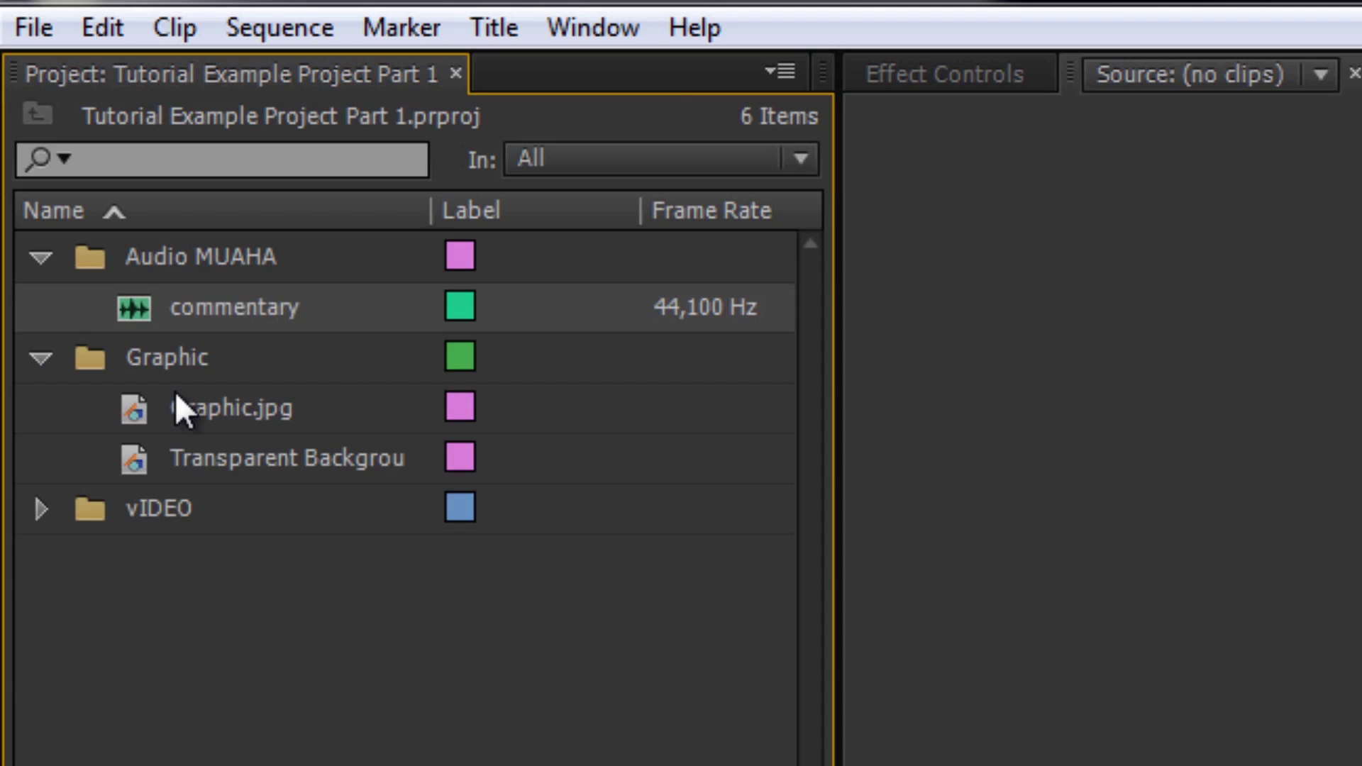
pyautogui.click(183, 408)
pyautogui.click(208, 405)
pyautogui.click(268, 412)
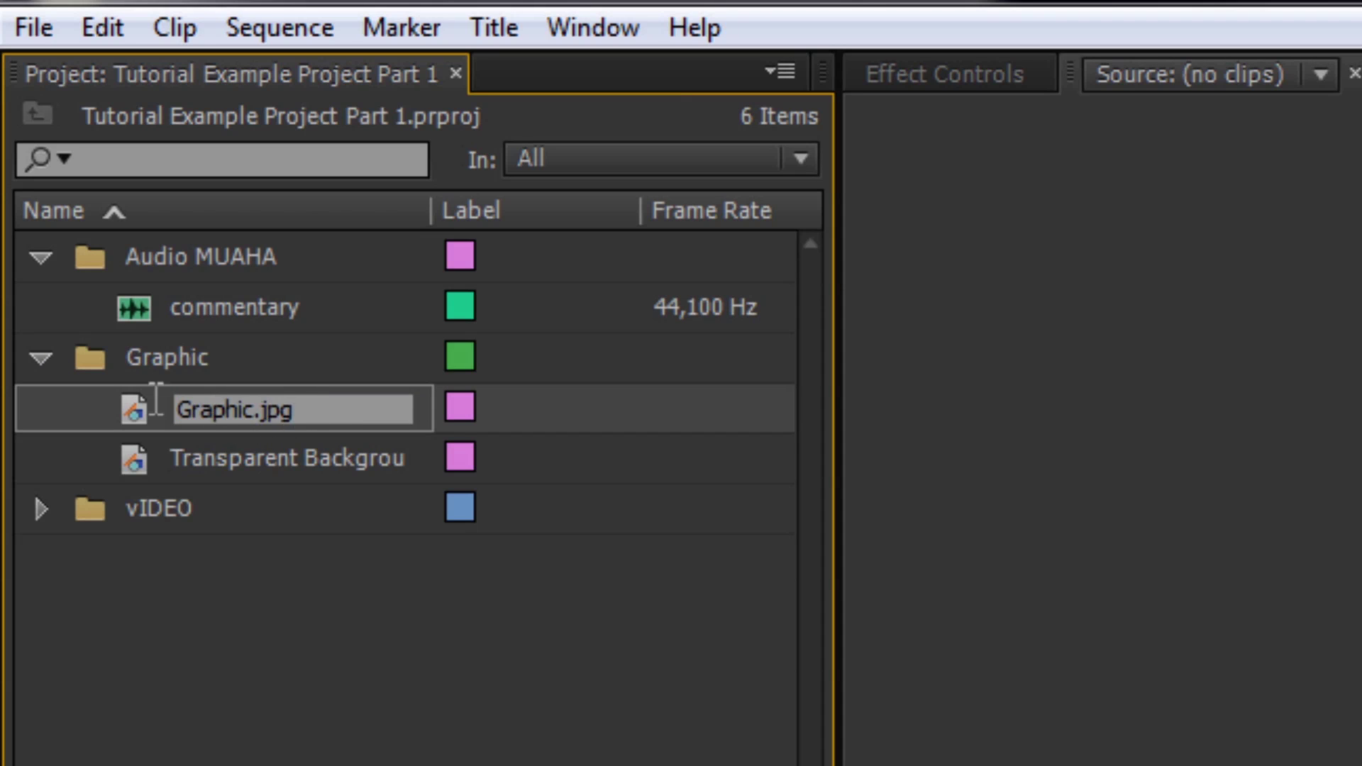
pyautogui.hotkey('ctrl', 'a')
pyautogui.write('Wallaper')
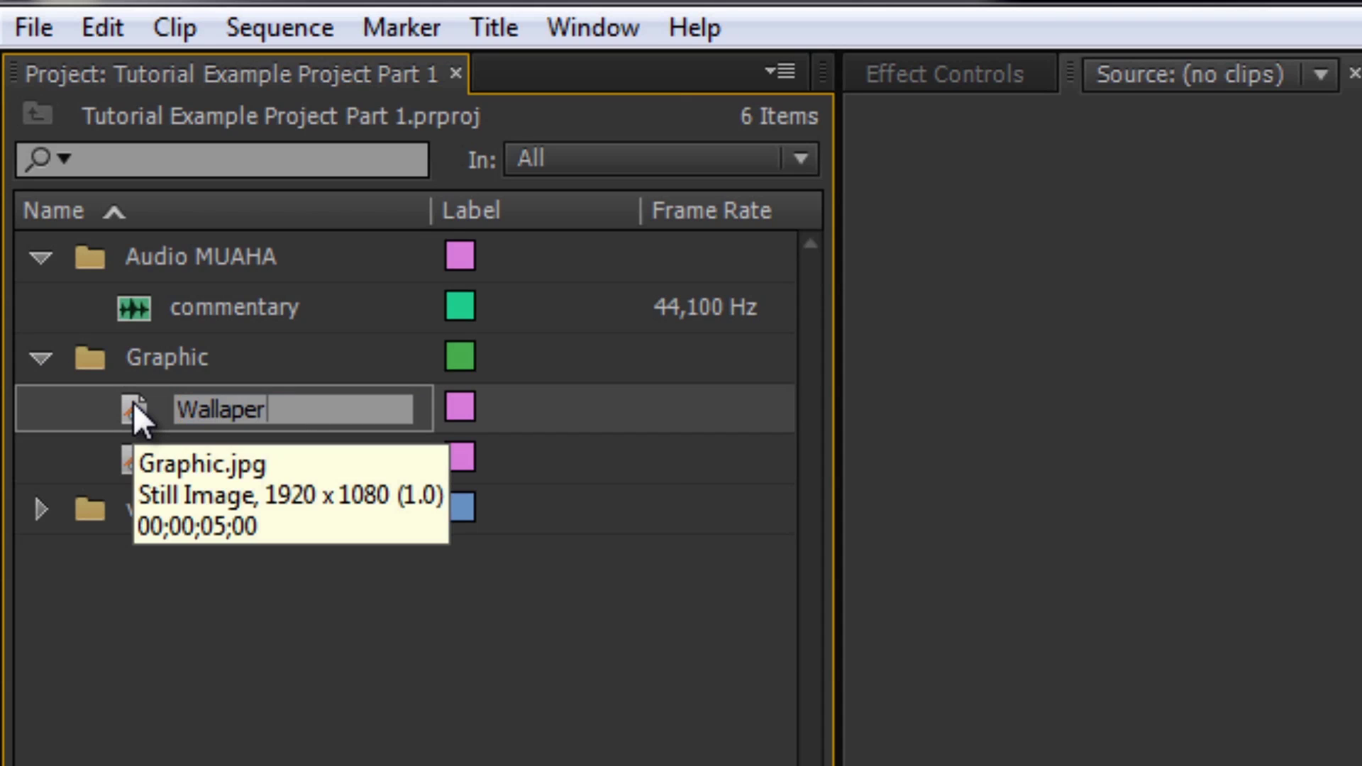
pyautogui.press('BackSpace')
pyautogui.press('BackSpace')
pyautogui.press('BackSpace')
pyautogui.press('BackSpace')
pyautogui.write('ap')
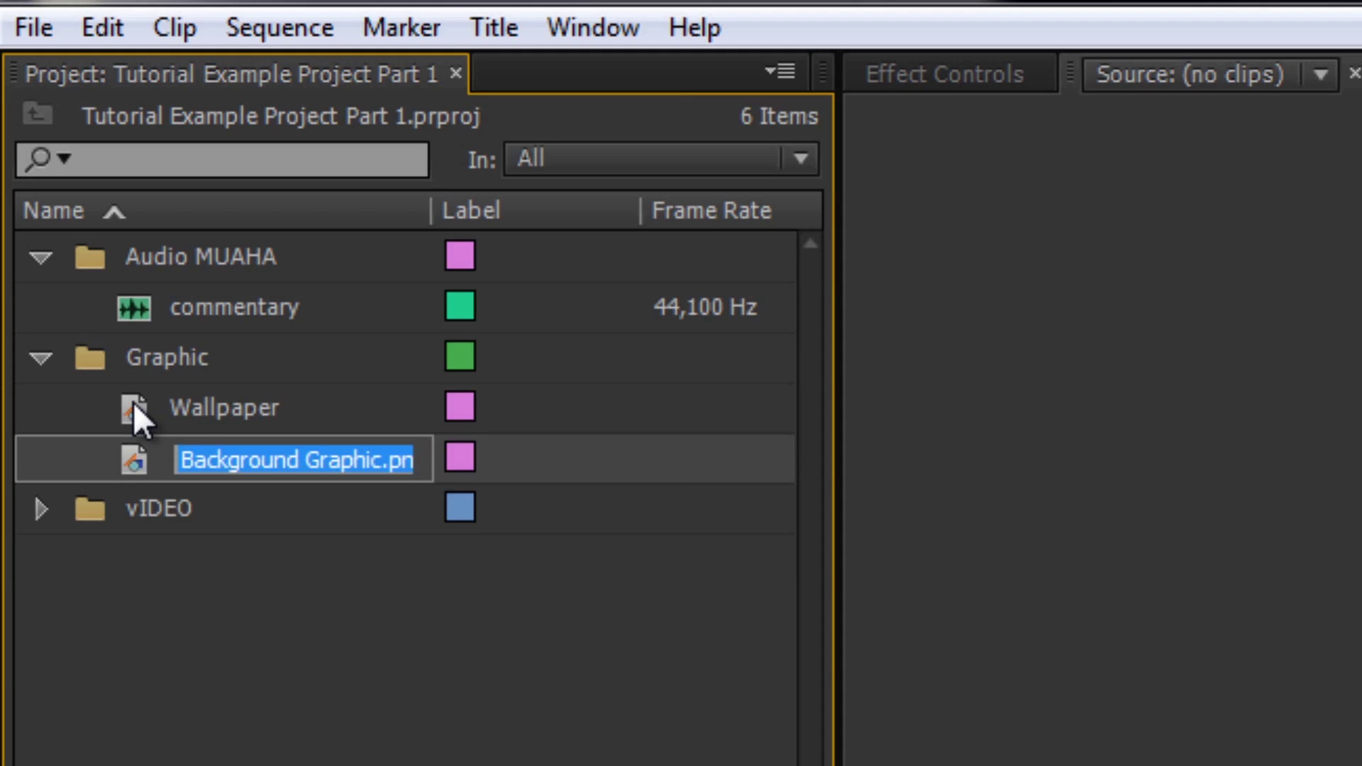
# Step: Rename the background graphic image to 'Logo'
pyautogui.click(297, 460)
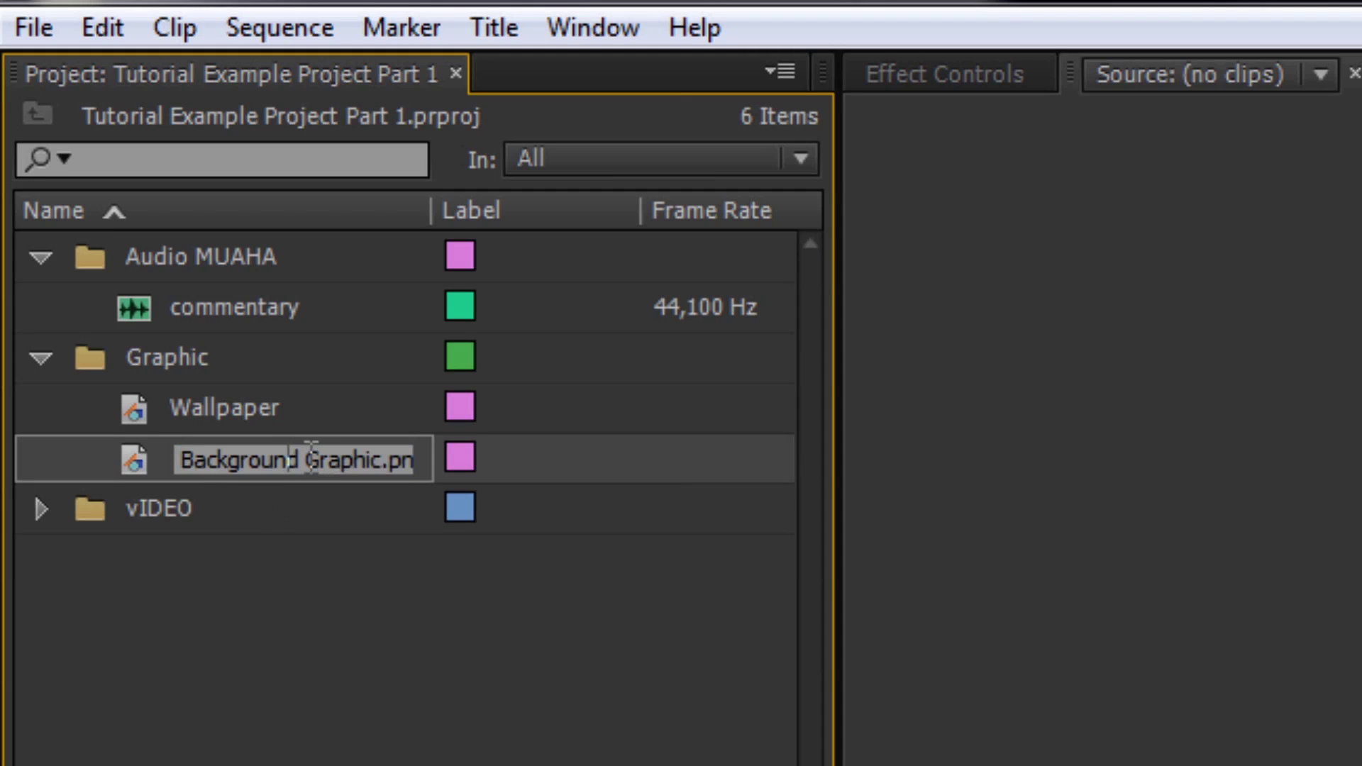
pyautogui.hotkey('ctrl', 'a')
pyautogui.write('Logo')
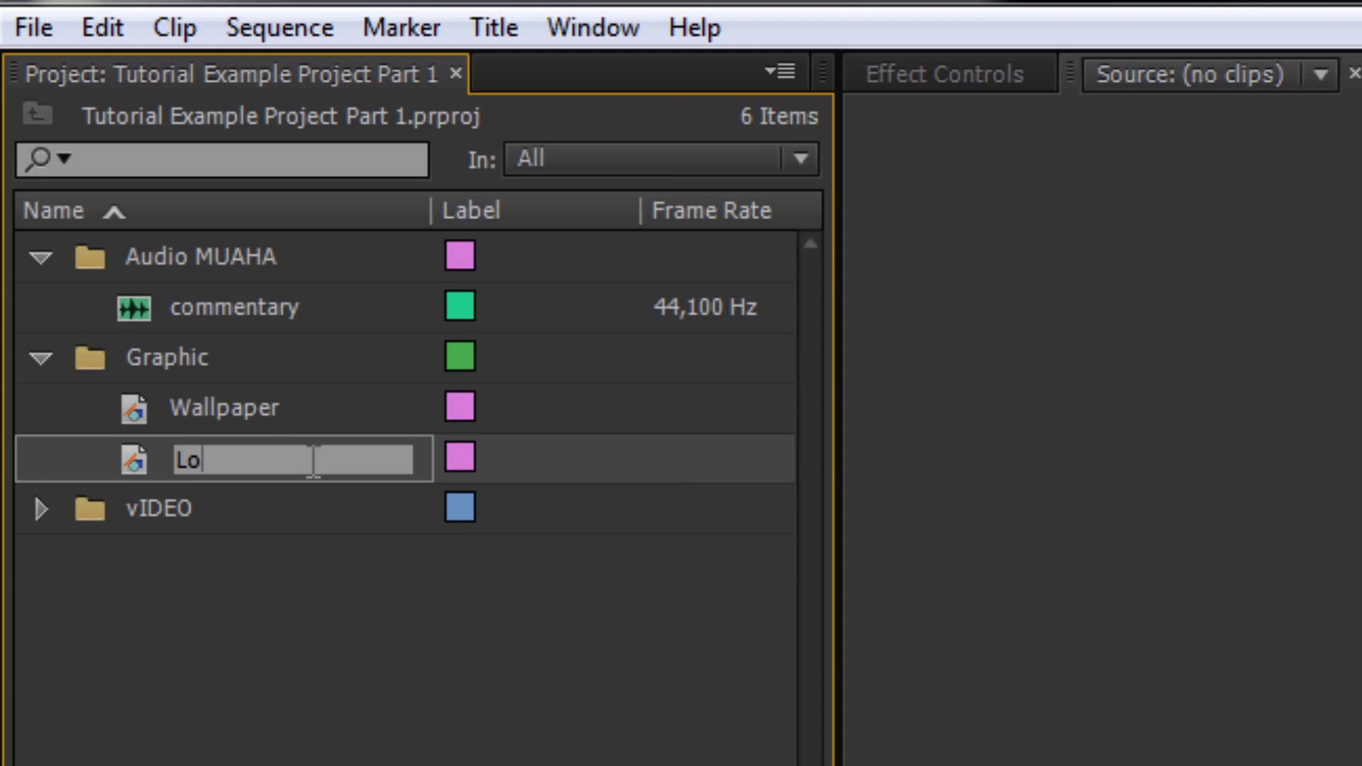
pyautogui.press('Tab')
pyautogui.click(397, 660)
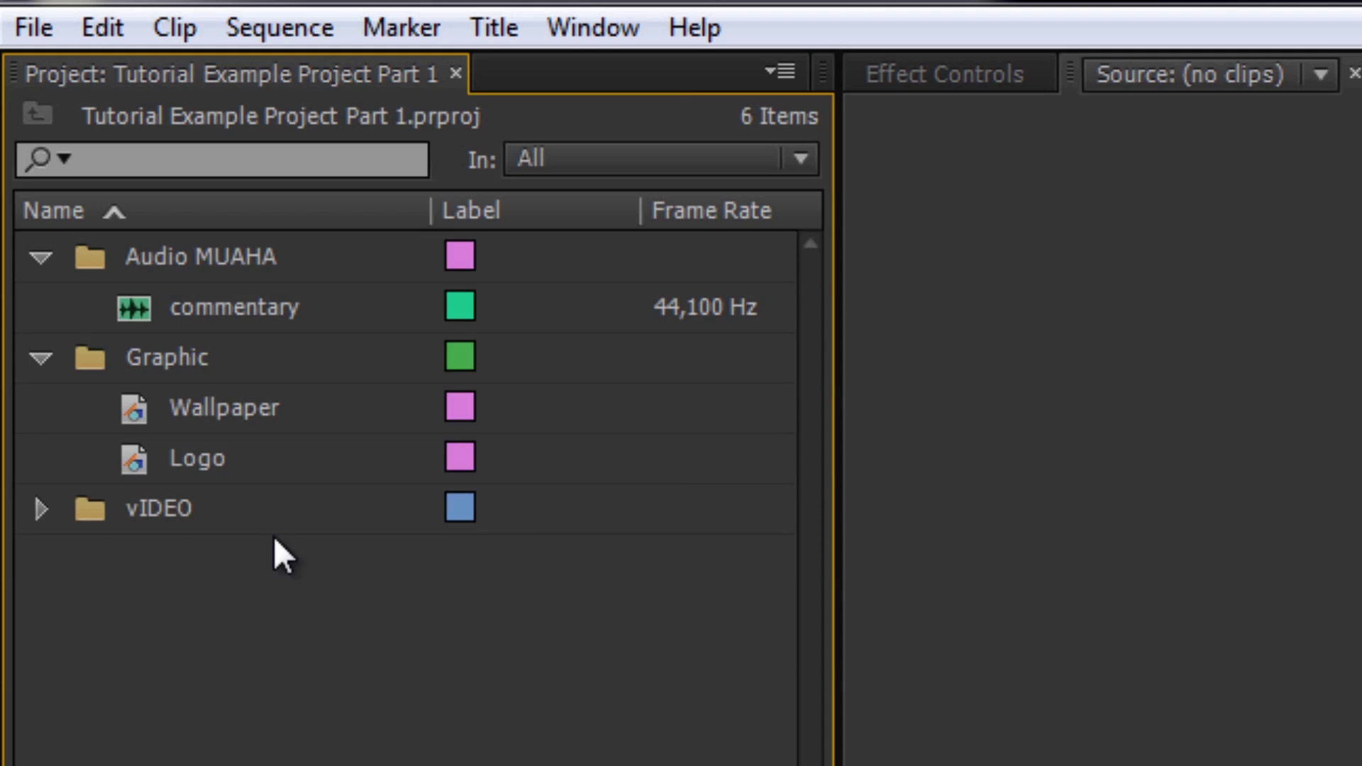
# Step: Expand the vIDEO bin to show Video Files.MP4, leaving its name unchanged
pyautogui.click(40, 509)
pyautogui.click(228, 562)
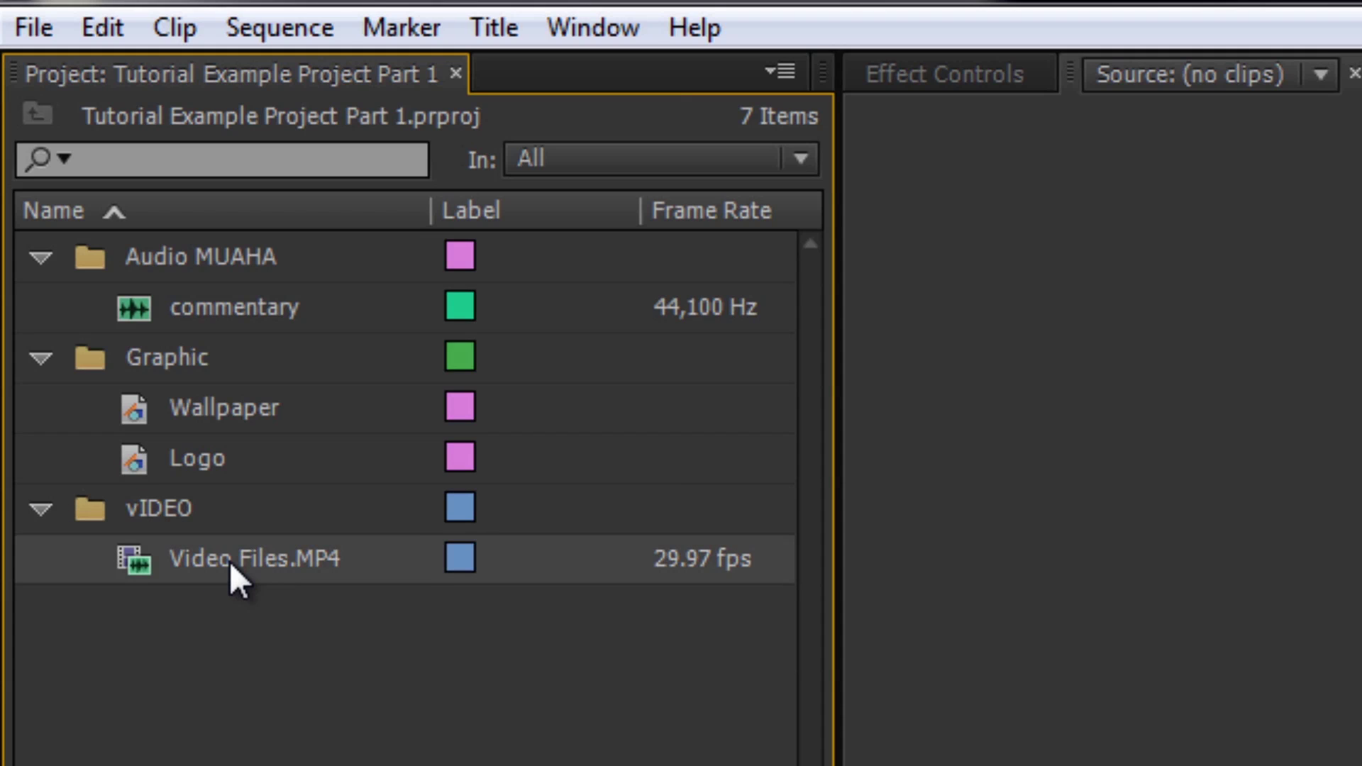
pyautogui.click(228, 562)
pyautogui.click(273, 560)
pyautogui.click(300, 664)
pyautogui.click(40, 509)
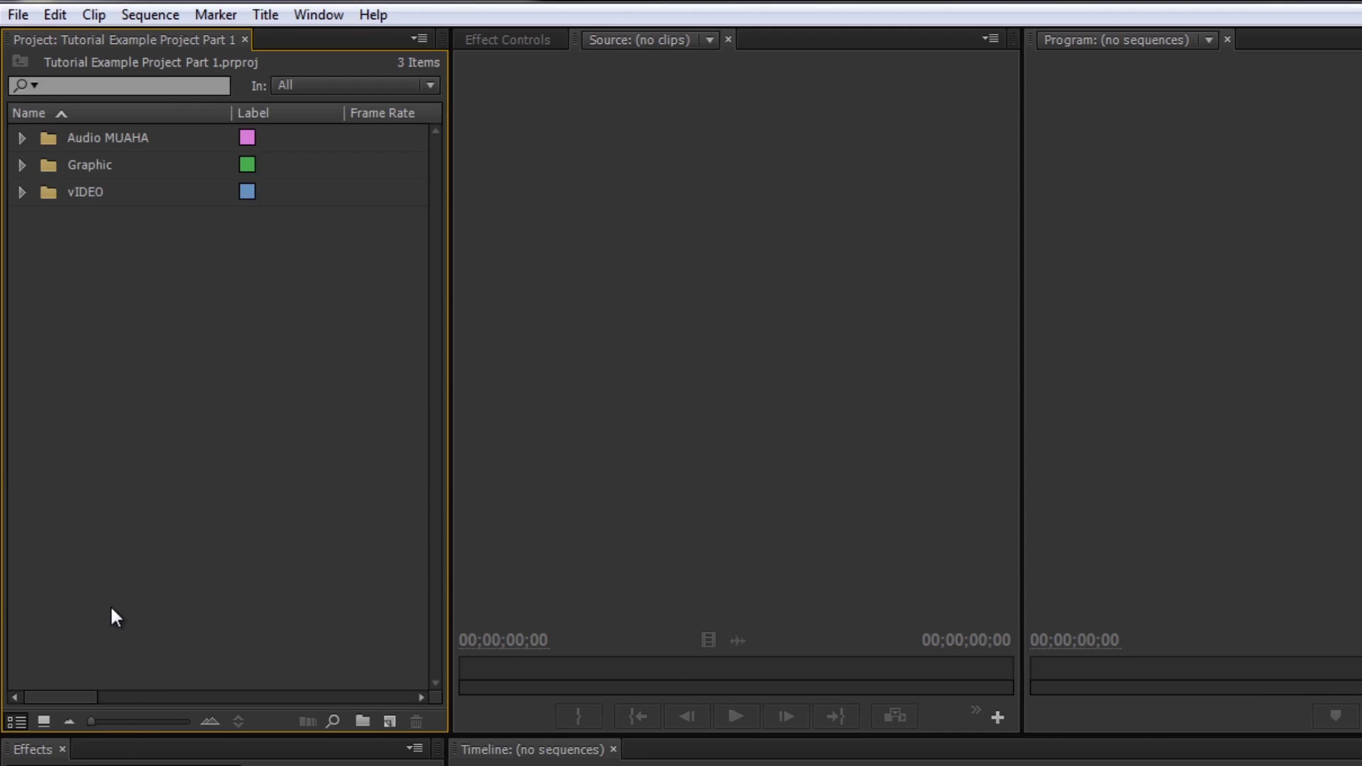
pyautogui.moveTo(93, 722); pyautogui.dragTo(249, 716)
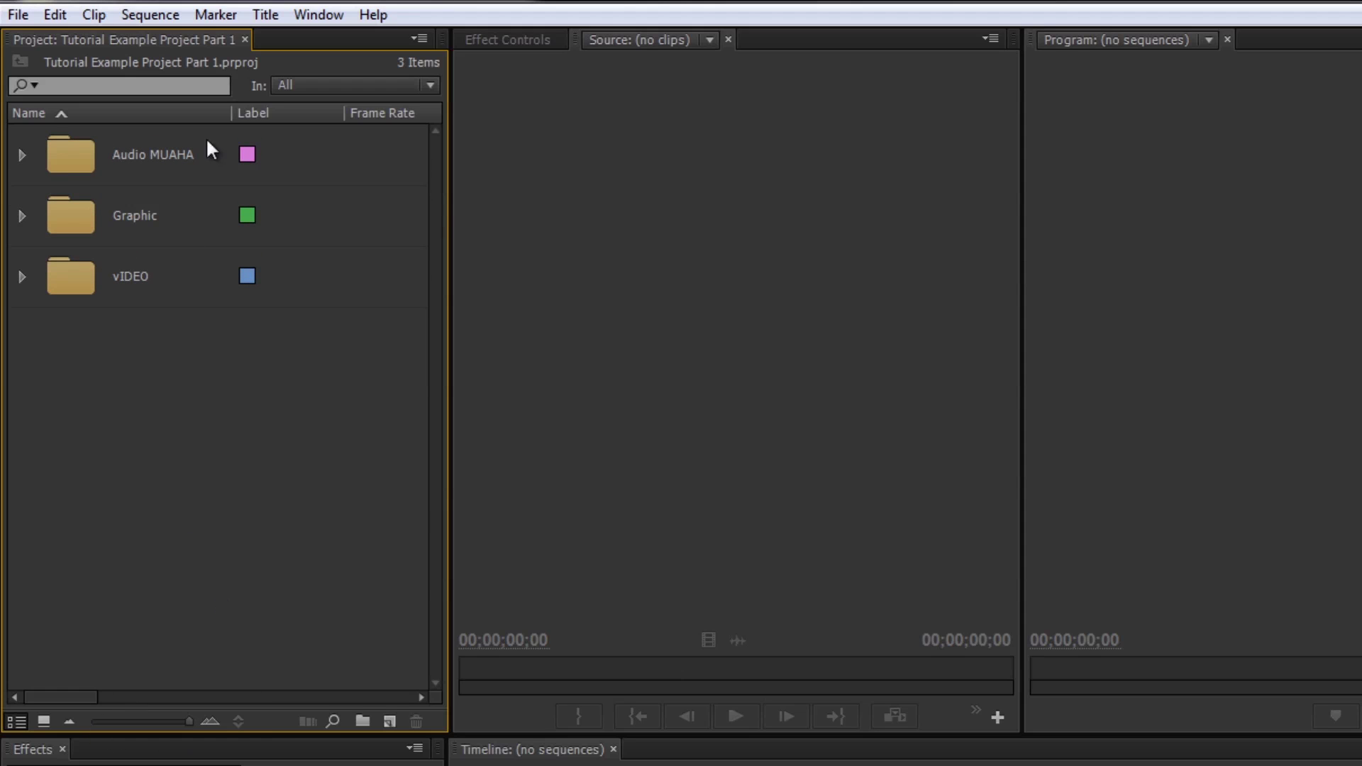
pyautogui.click(91, 163)
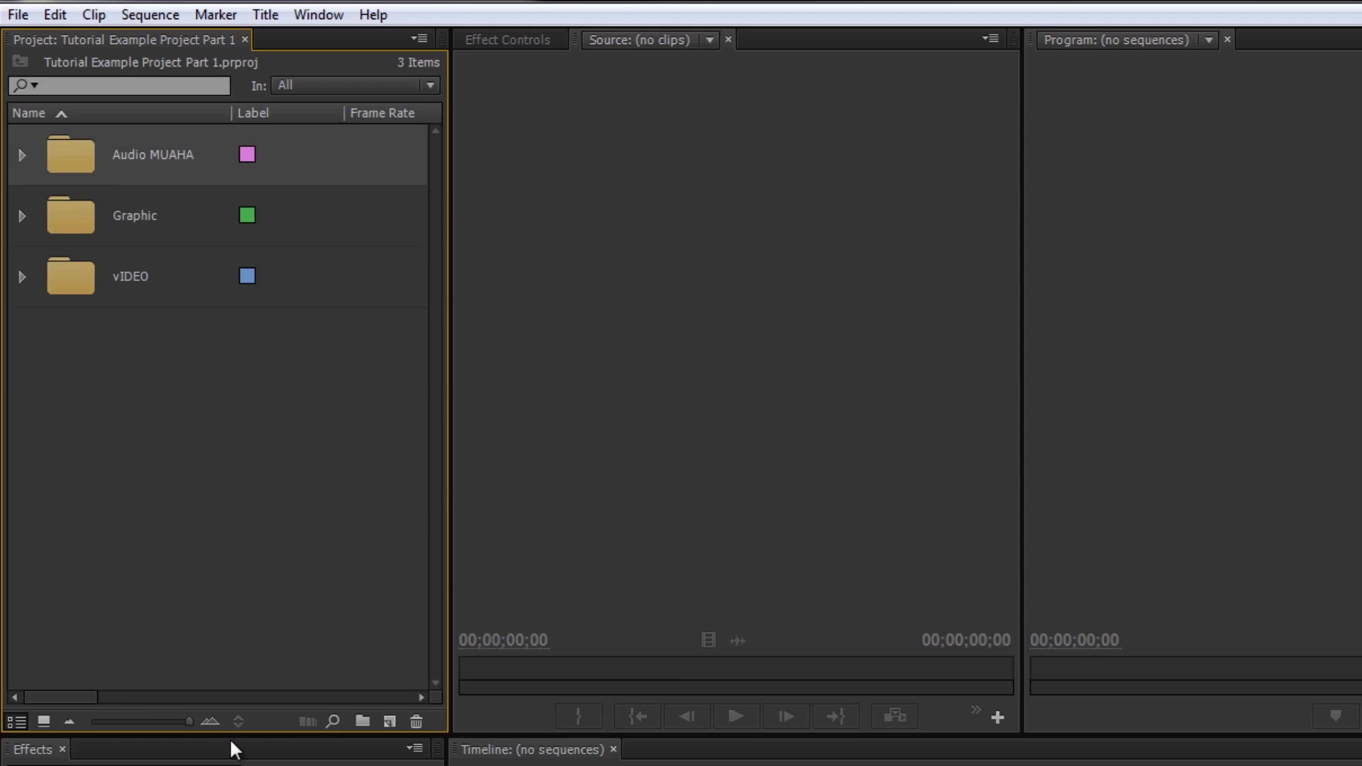
pyautogui.moveTo(190, 719)
pyautogui.mouseDown()
pyautogui.moveTo(108, 721)
pyautogui.moveTo(189, 721)
pyautogui.mouseUp()
pyautogui.click(22, 154)
pyautogui.click(22, 276)
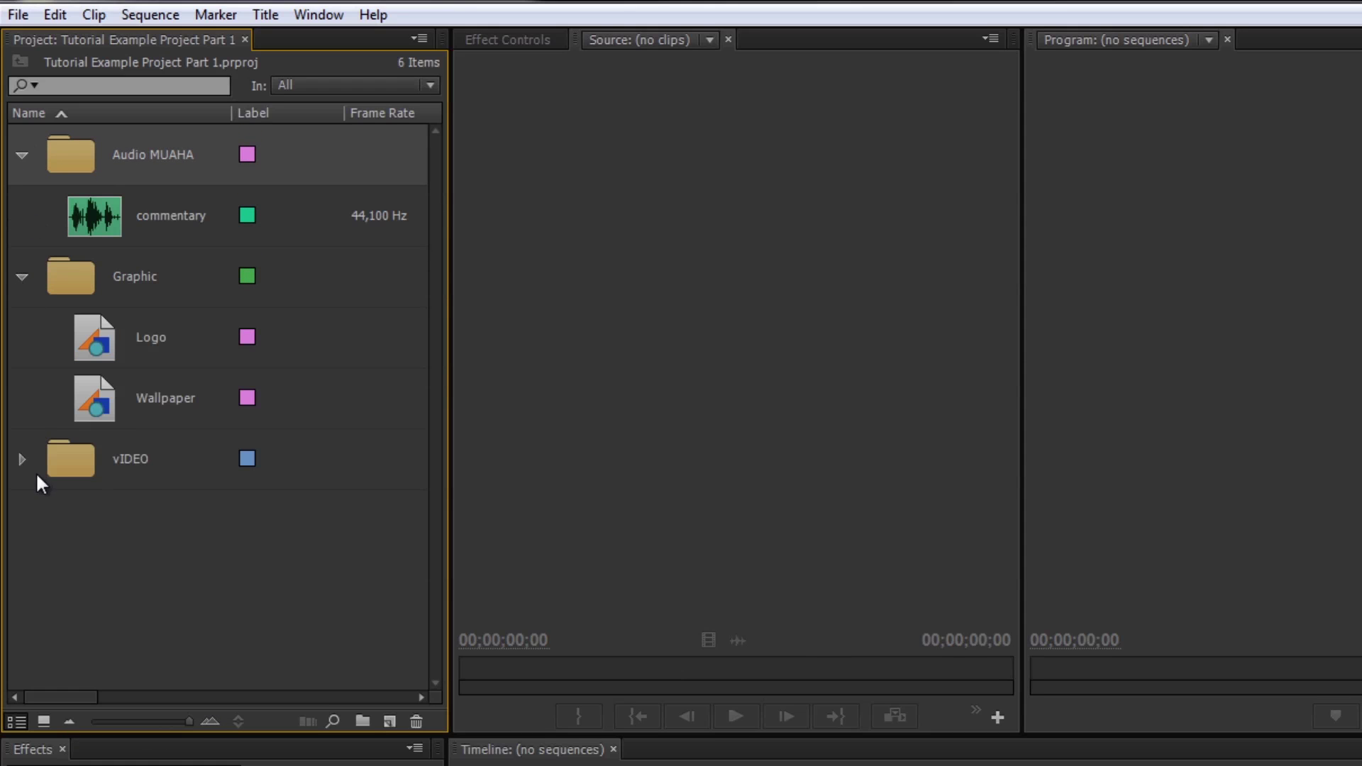
pyautogui.click(22, 459)
pyautogui.click(95, 319)
pyautogui.click(101, 411)
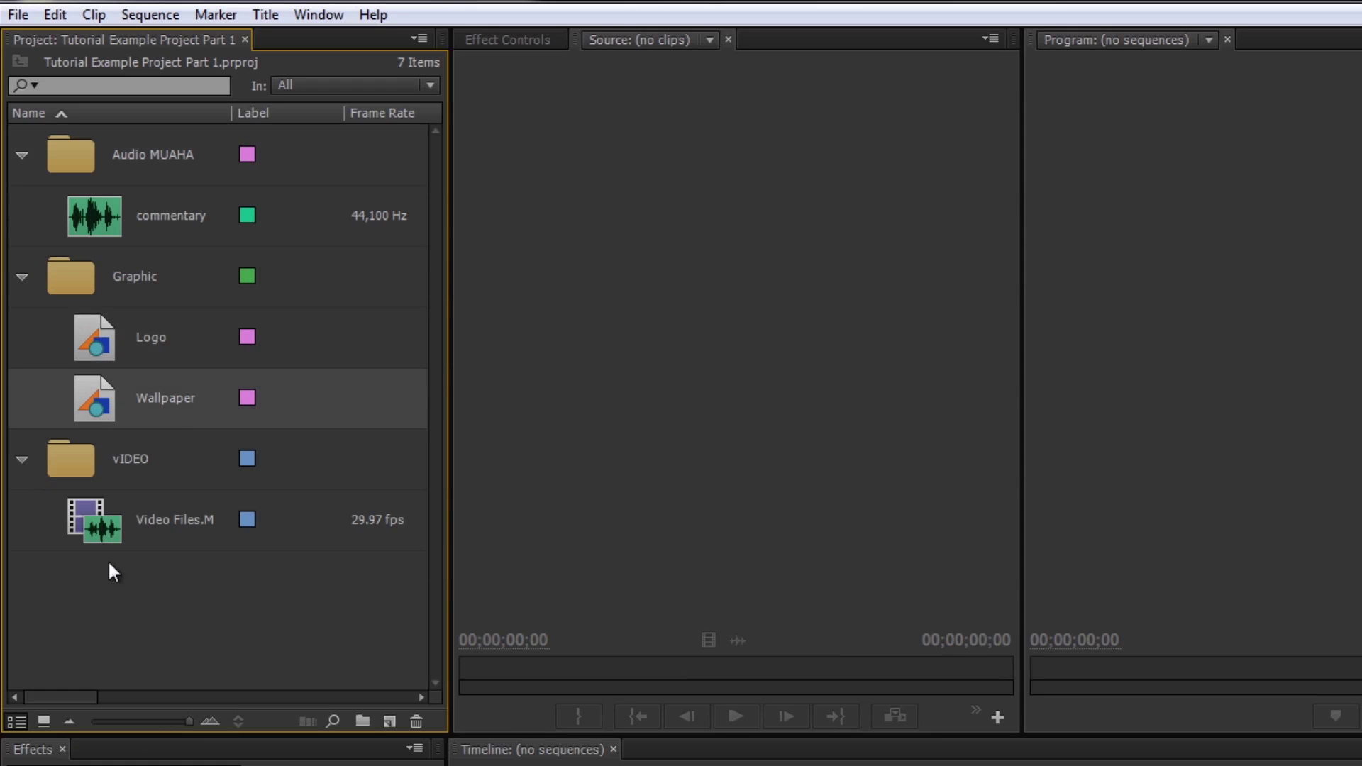
pyautogui.click(99, 515)
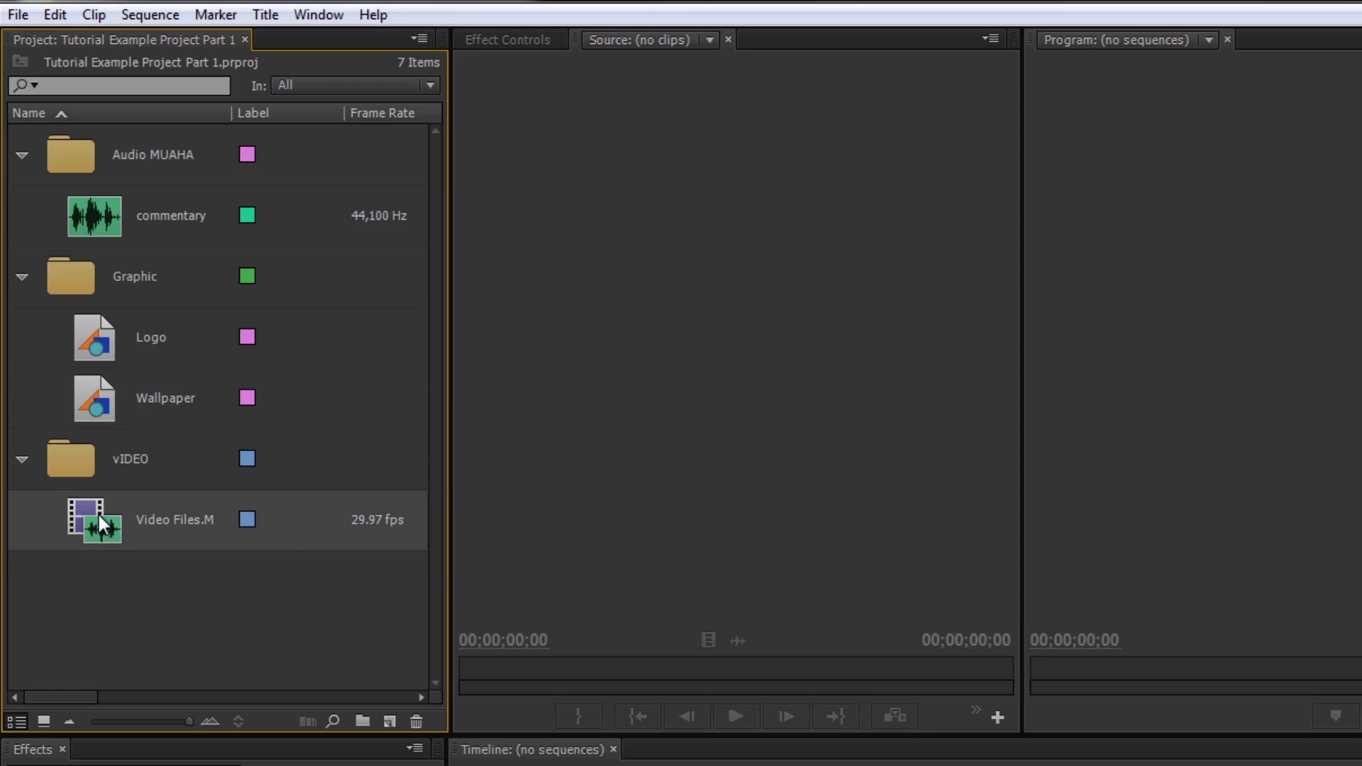
pyautogui.click(322, 75)
pyautogui.moveTo(189, 720); pyautogui.dragTo(92, 722)
pyautogui.click(50, 722)
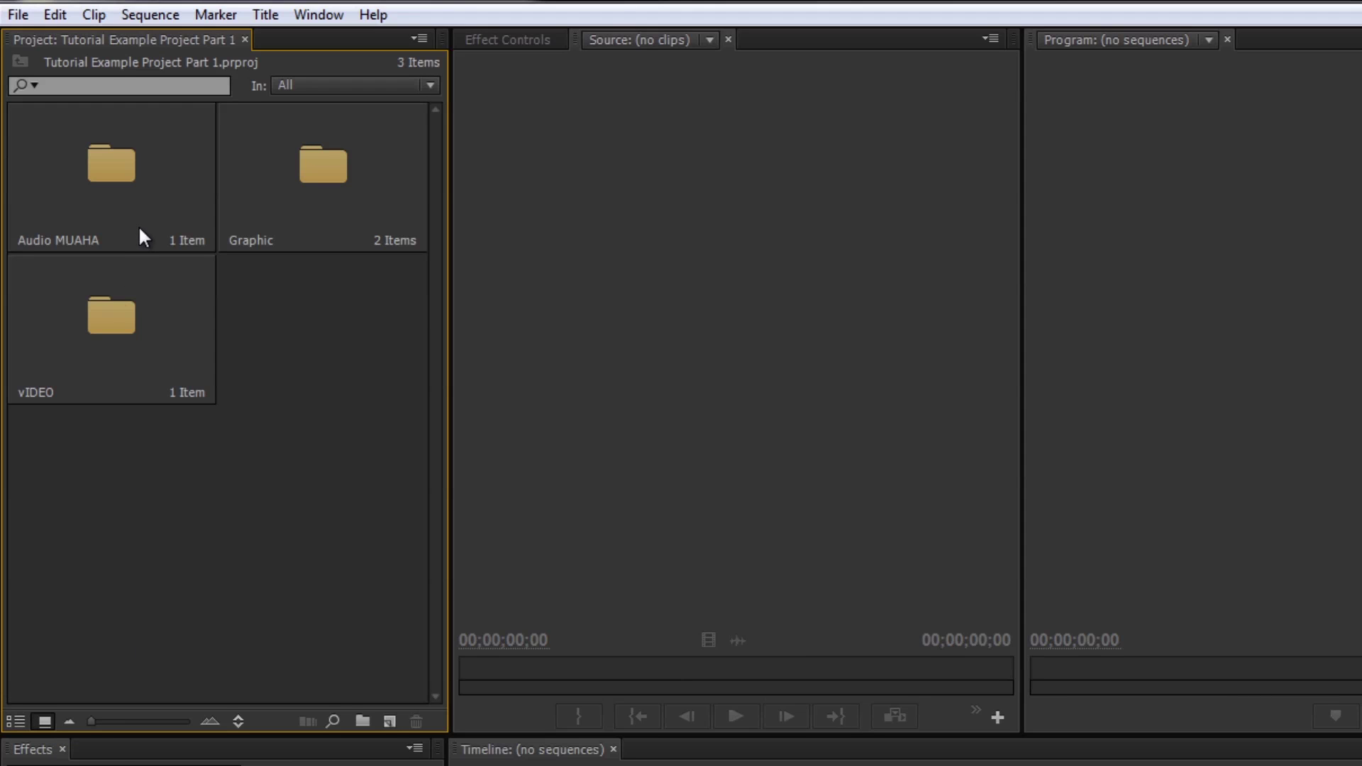
pyautogui.click(156, 162)
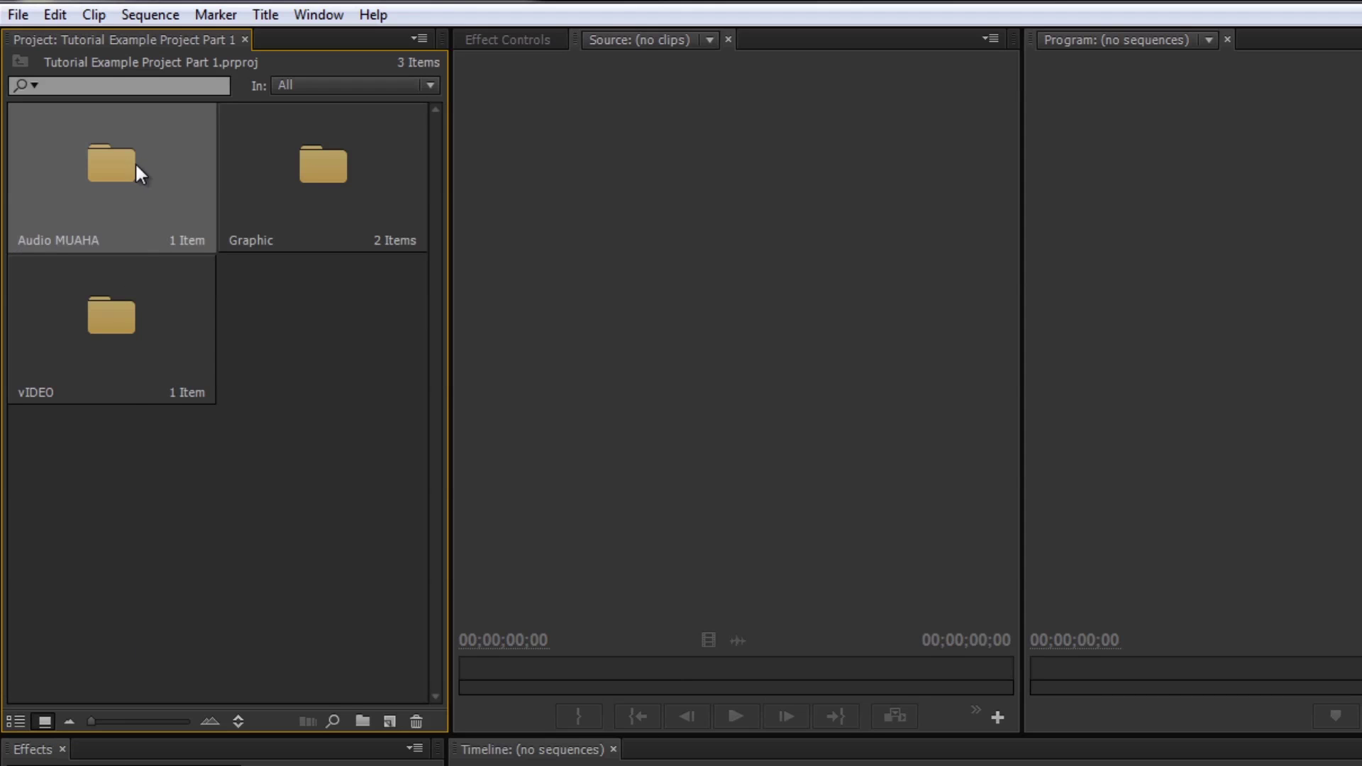
pyautogui.click(331, 177)
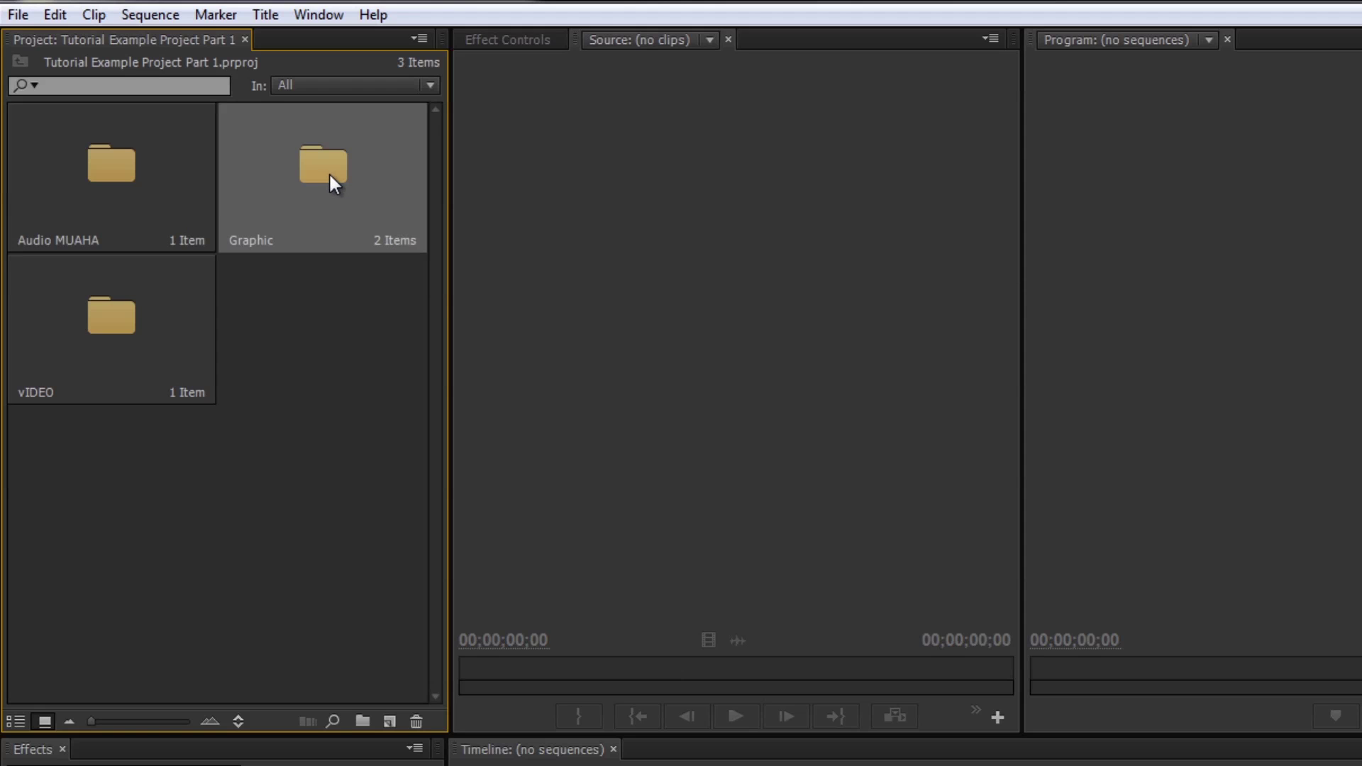
pyautogui.click(15, 721)
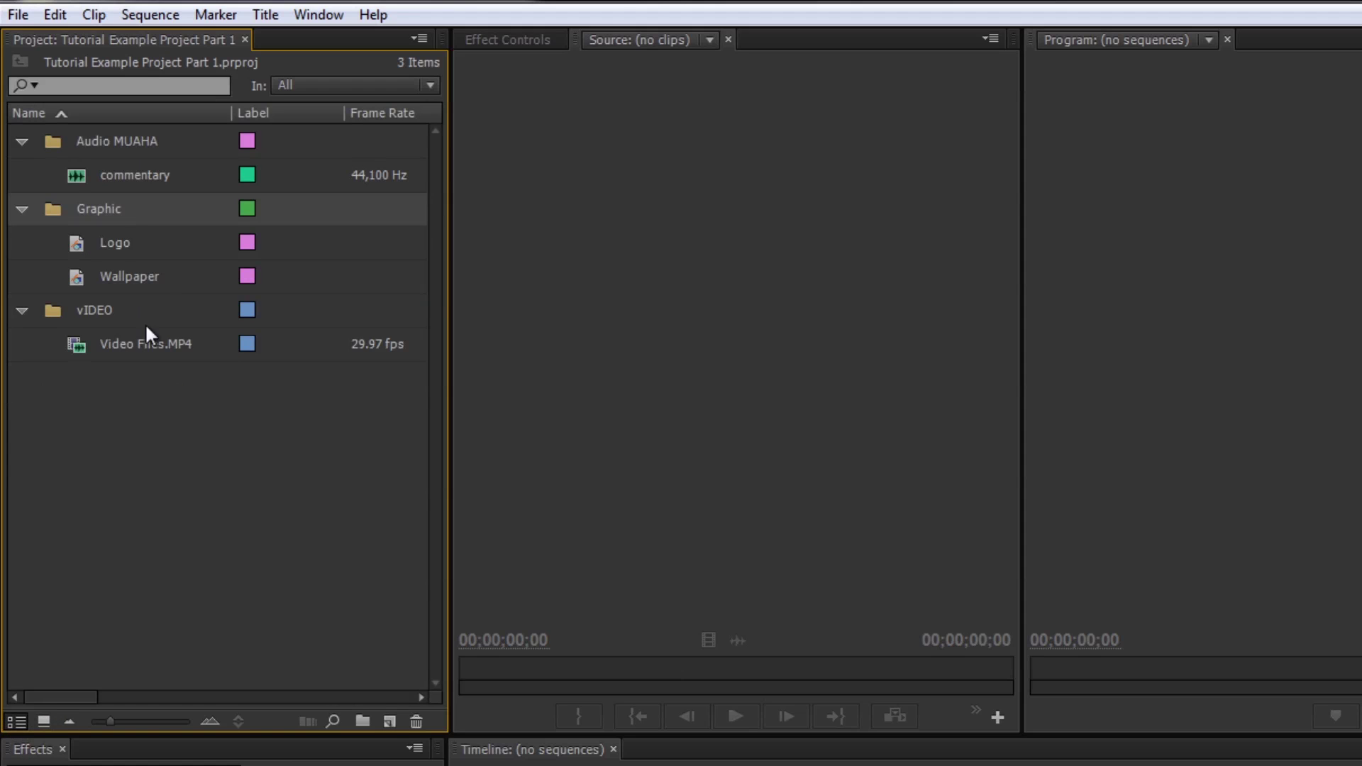
# Step: Move Logo and Wallpaper out of the Graphic bin to the project root and collapse all three bins
pyautogui.click(63, 248)
pyautogui.keyDown('shift'); pyautogui.click(143, 287); pyautogui.keyUp('shift')
pyautogui.moveTo(142, 288); pyautogui.dragTo(152, 434)
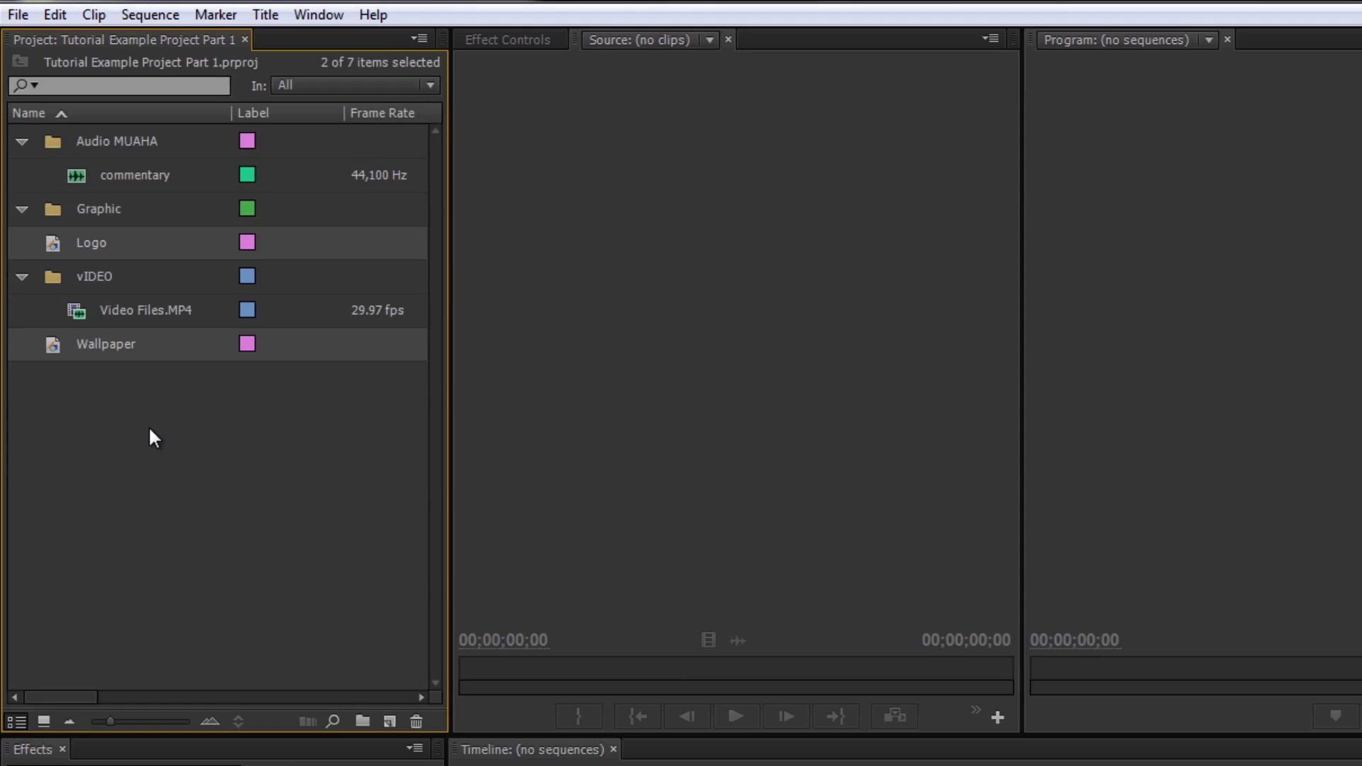
pyautogui.click(23, 209)
pyautogui.click(22, 275)
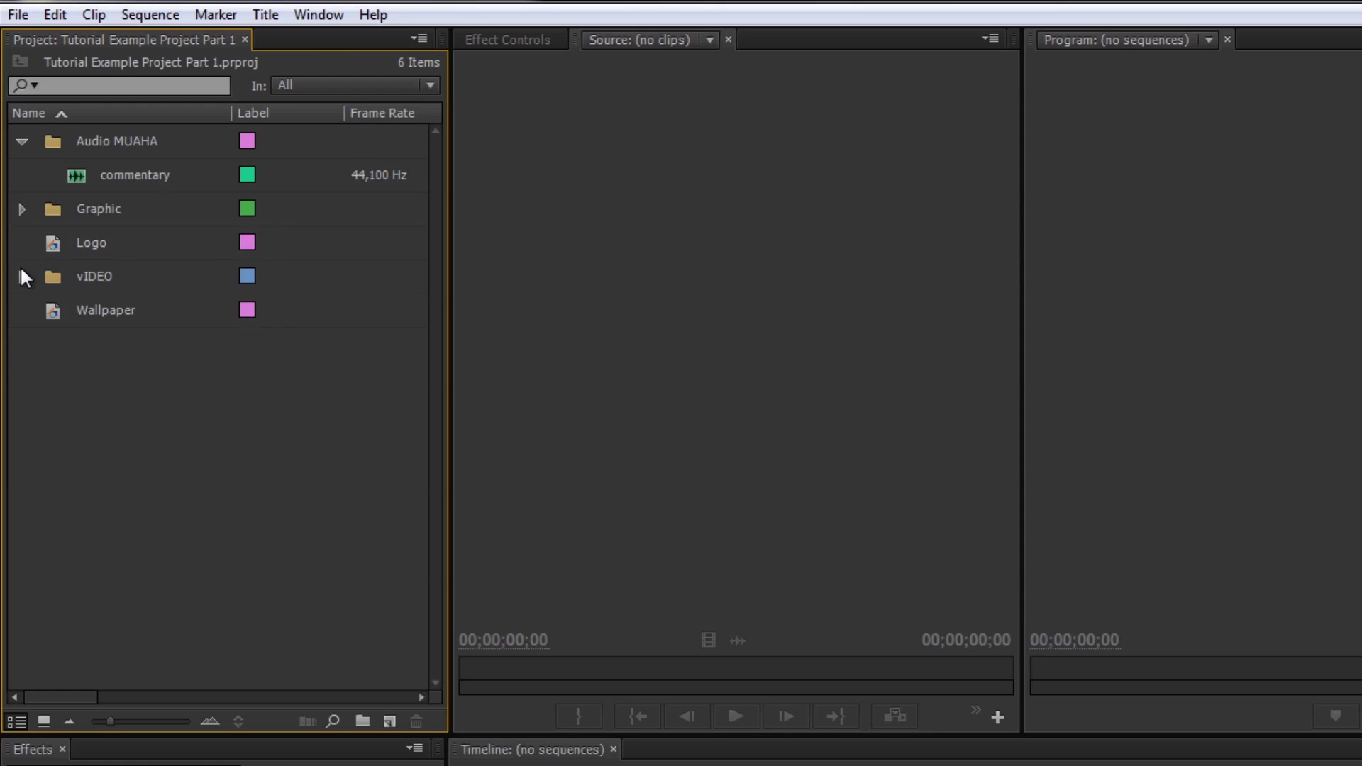
pyautogui.click(22, 141)
pyautogui.moveTo(105, 224); pyautogui.dragTo(119, 343)
# Step: In Icon View, drop Logo and Wallpaper onto the Graphic bin, then return to List View
pyautogui.click(45, 717)
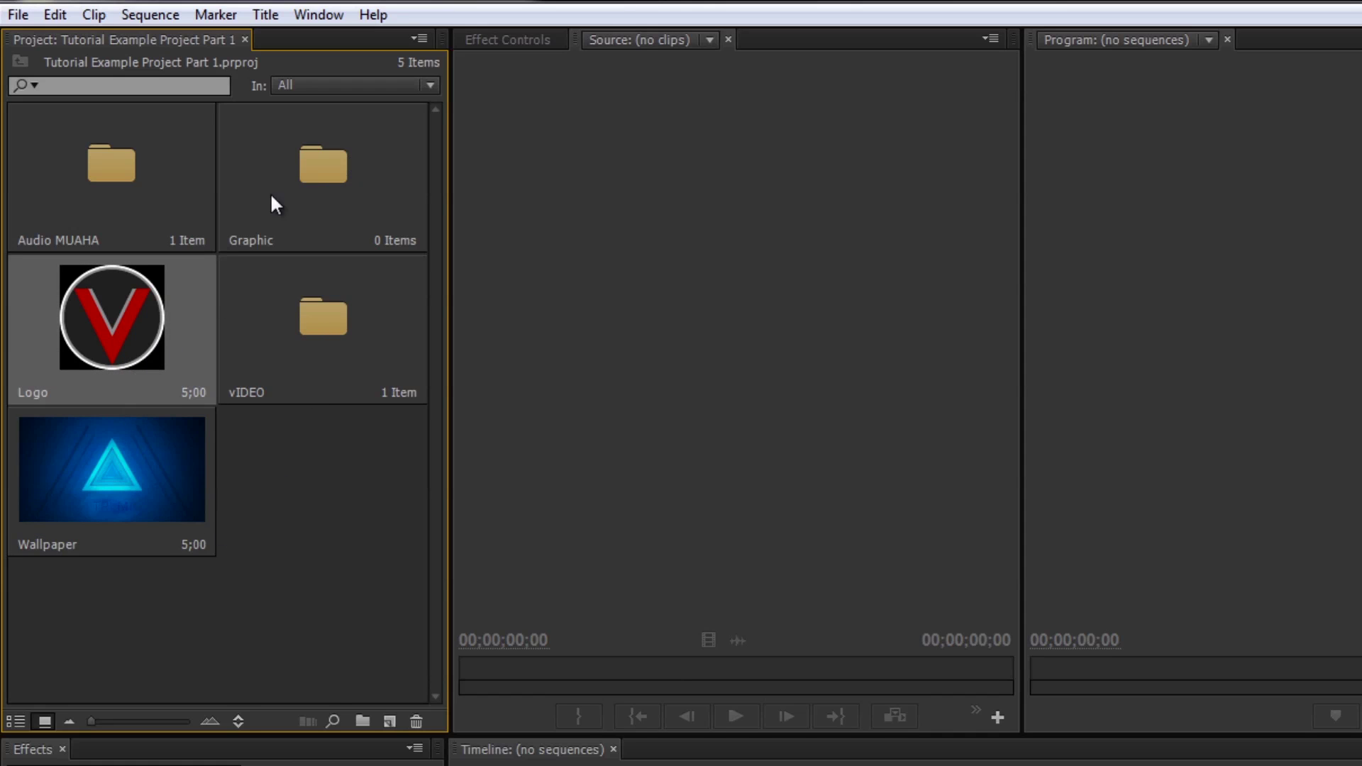
pyautogui.click(105, 478)
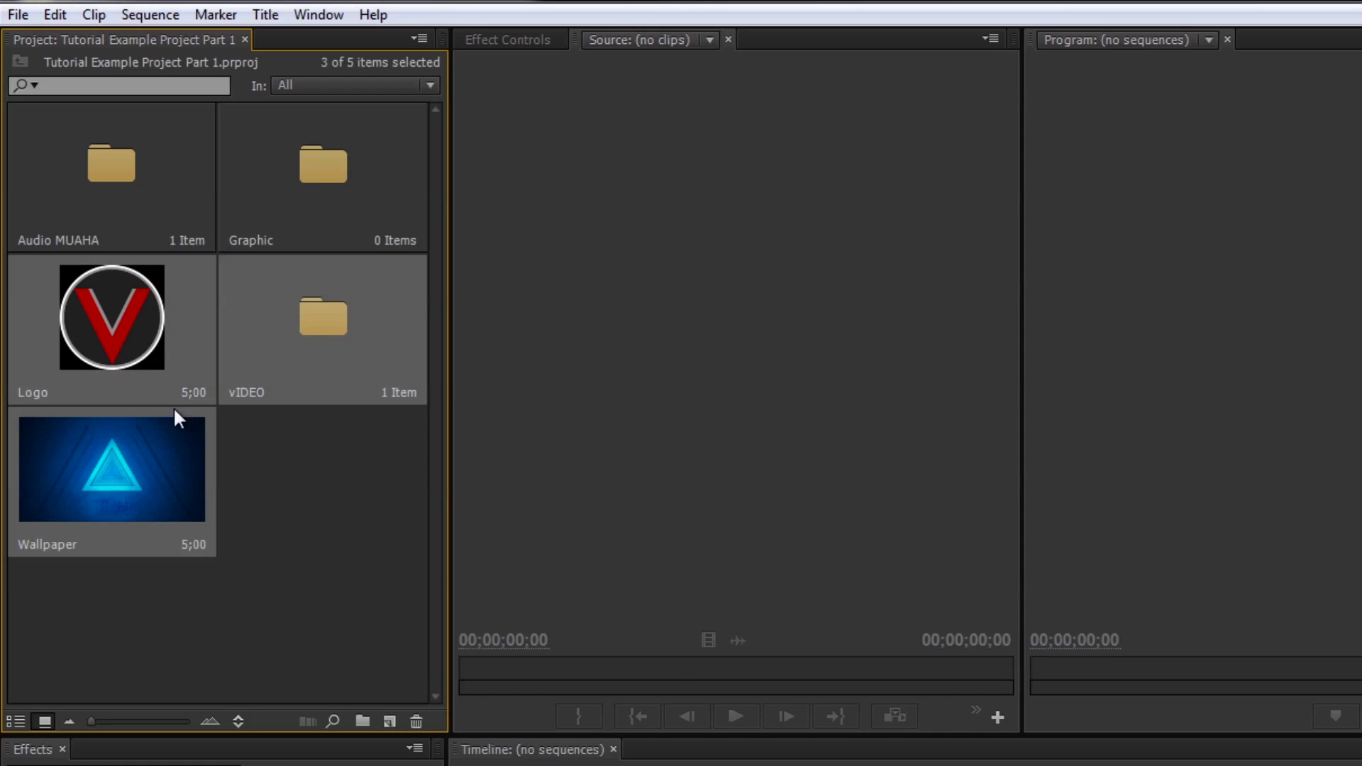
pyautogui.click(116, 476)
pyautogui.keyDown('ctrl'); pyautogui.click(142, 383); pyautogui.keyUp('ctrl')
pyautogui.moveTo(123, 329); pyautogui.dragTo(323, 170)
pyautogui.click(19, 720)
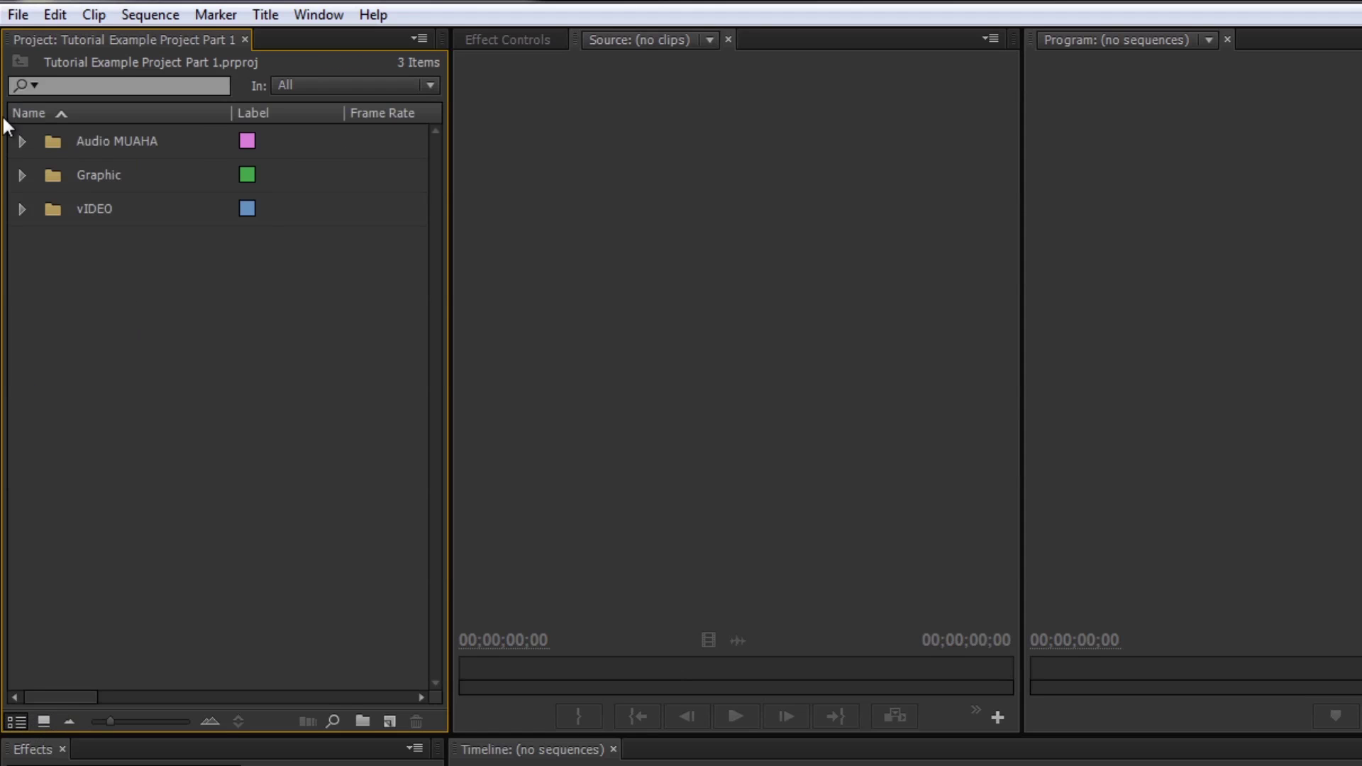
# Step: Expand the vIDEO, Graphic and Audio MUAHA bins and search the project for 'logo'
pyautogui.click(22, 208)
pyautogui.click(21, 174)
pyautogui.click(26, 141)
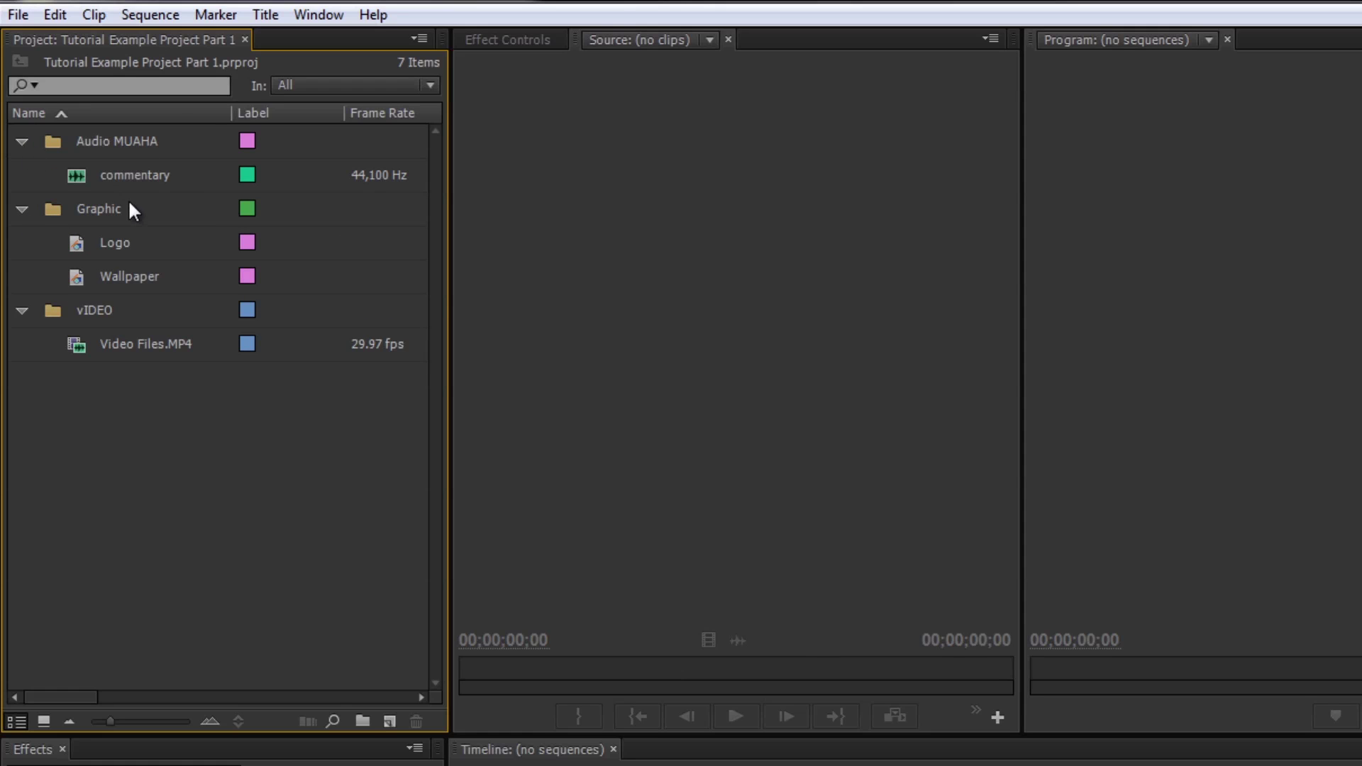
pyautogui.click(332, 719)
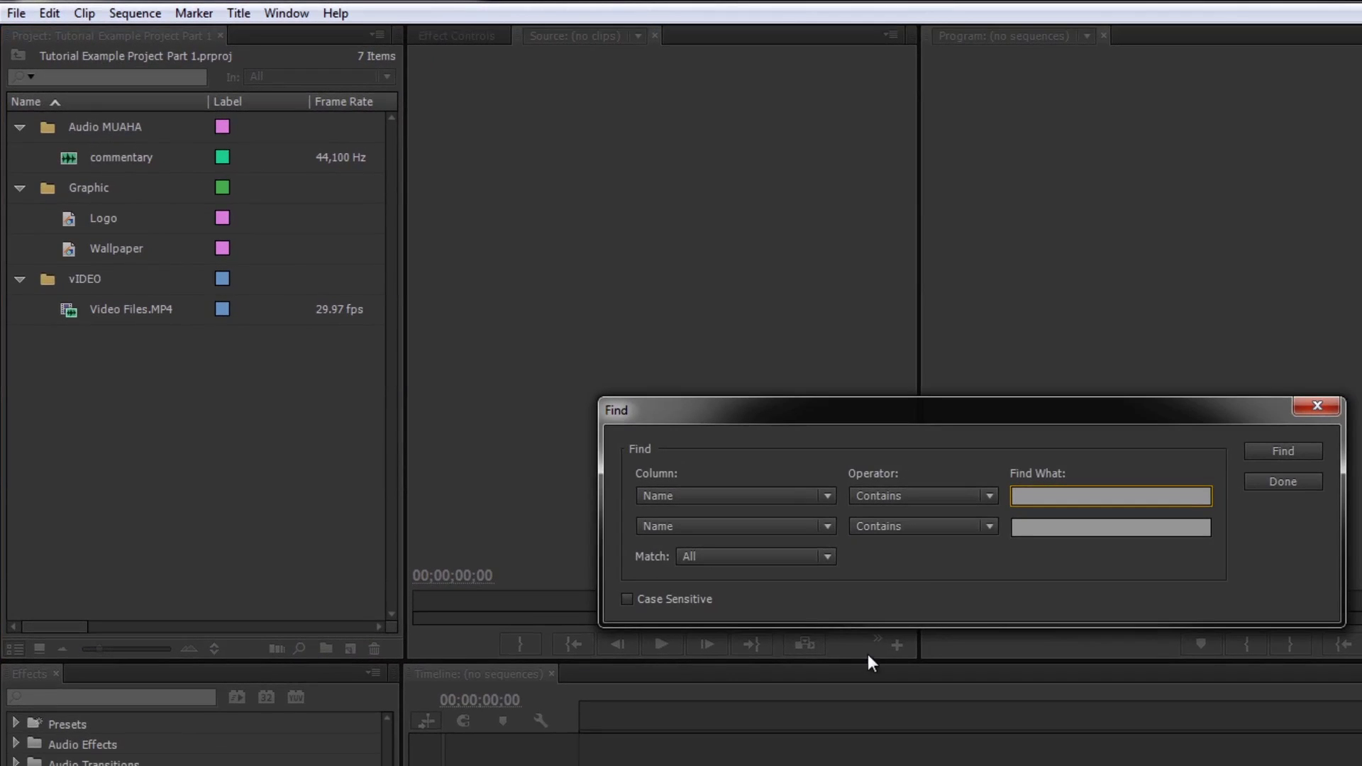
pyautogui.write('logo')
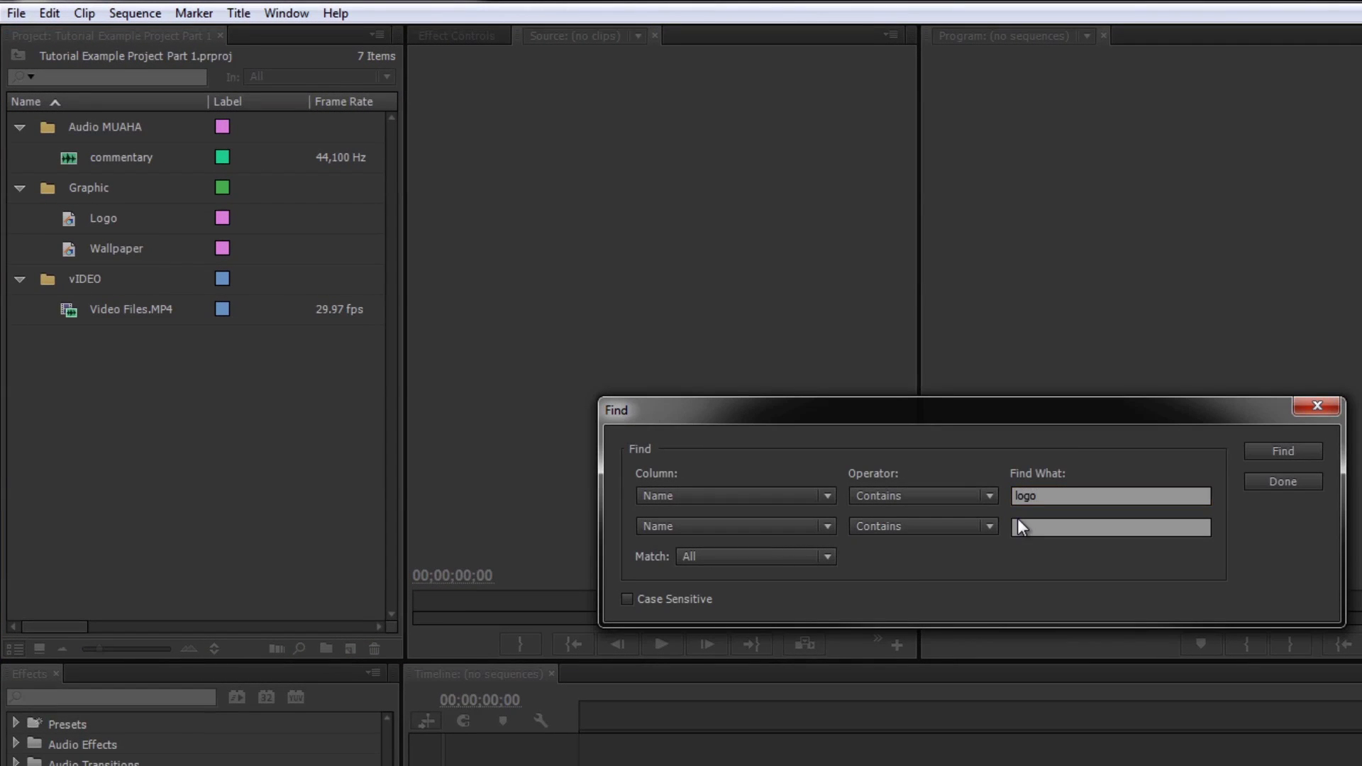
pyautogui.click(1285, 454)
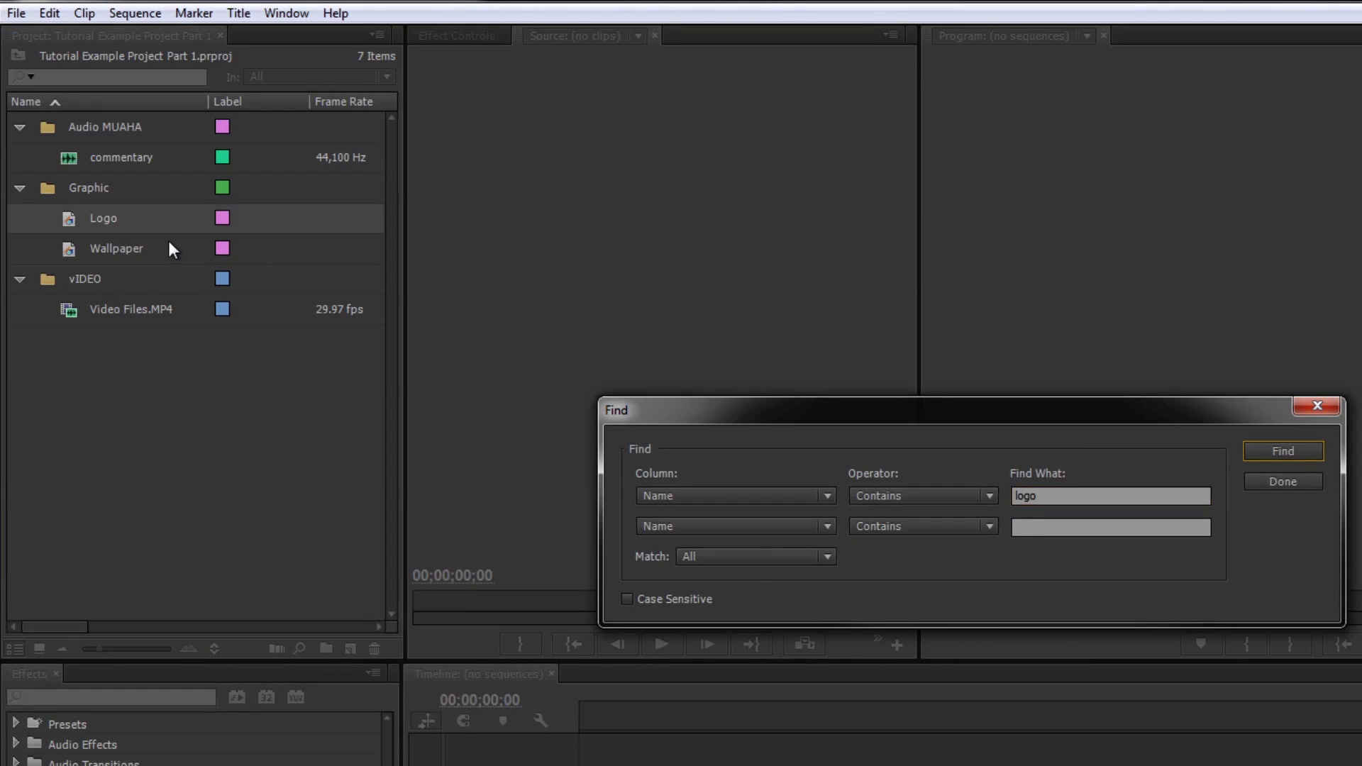
# Step: Search for 'video', cycle through each match, then close the search
pyautogui.doubleClick(1096, 495)
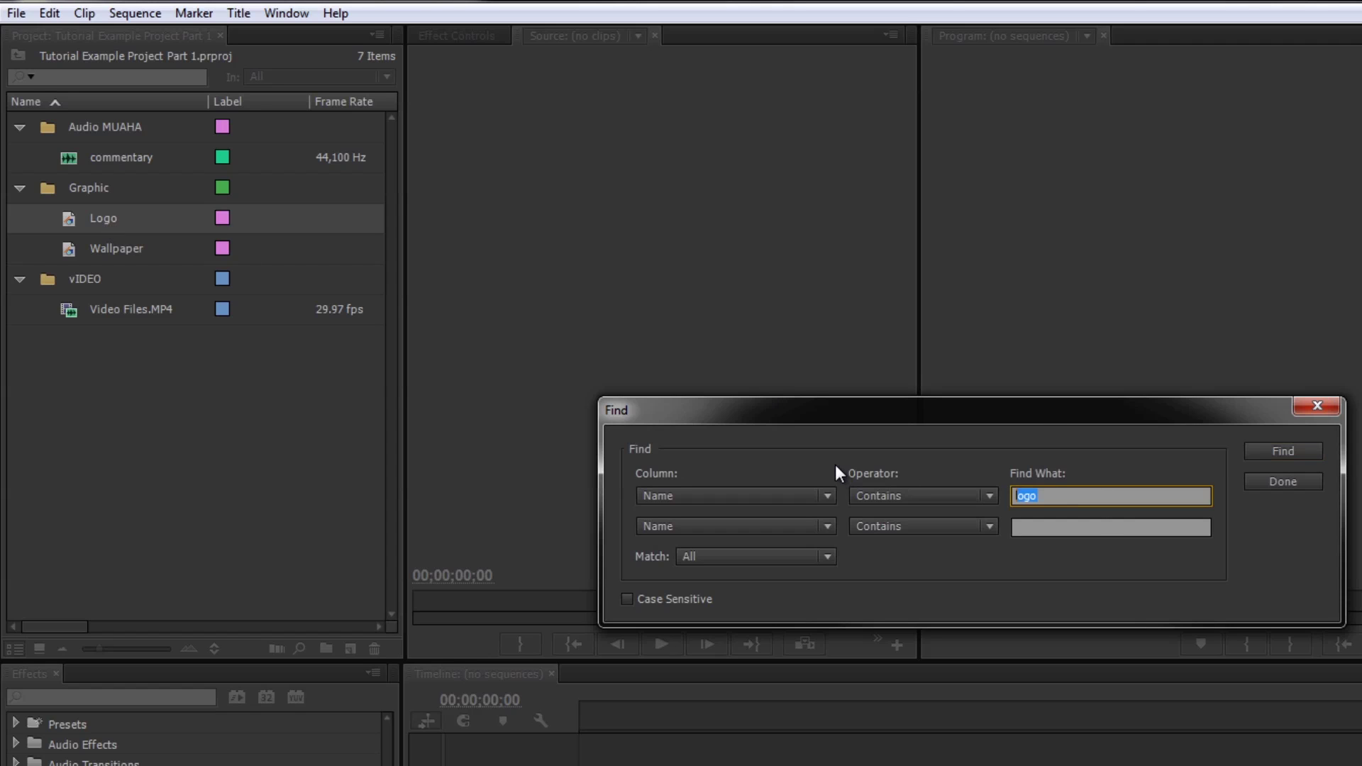
pyautogui.write('video')
pyautogui.click(1289, 454)
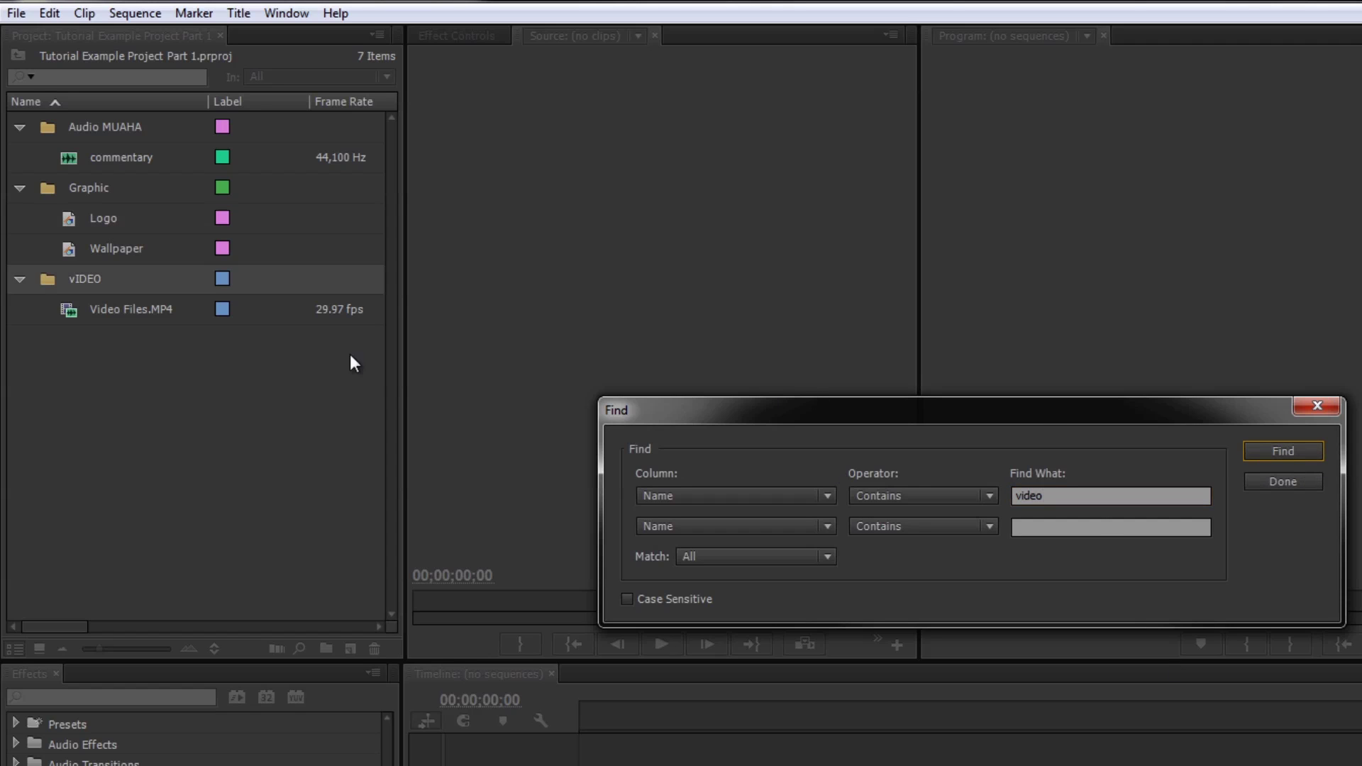
pyautogui.click(1287, 452)
pyautogui.click(1288, 451)
pyautogui.click(1316, 407)
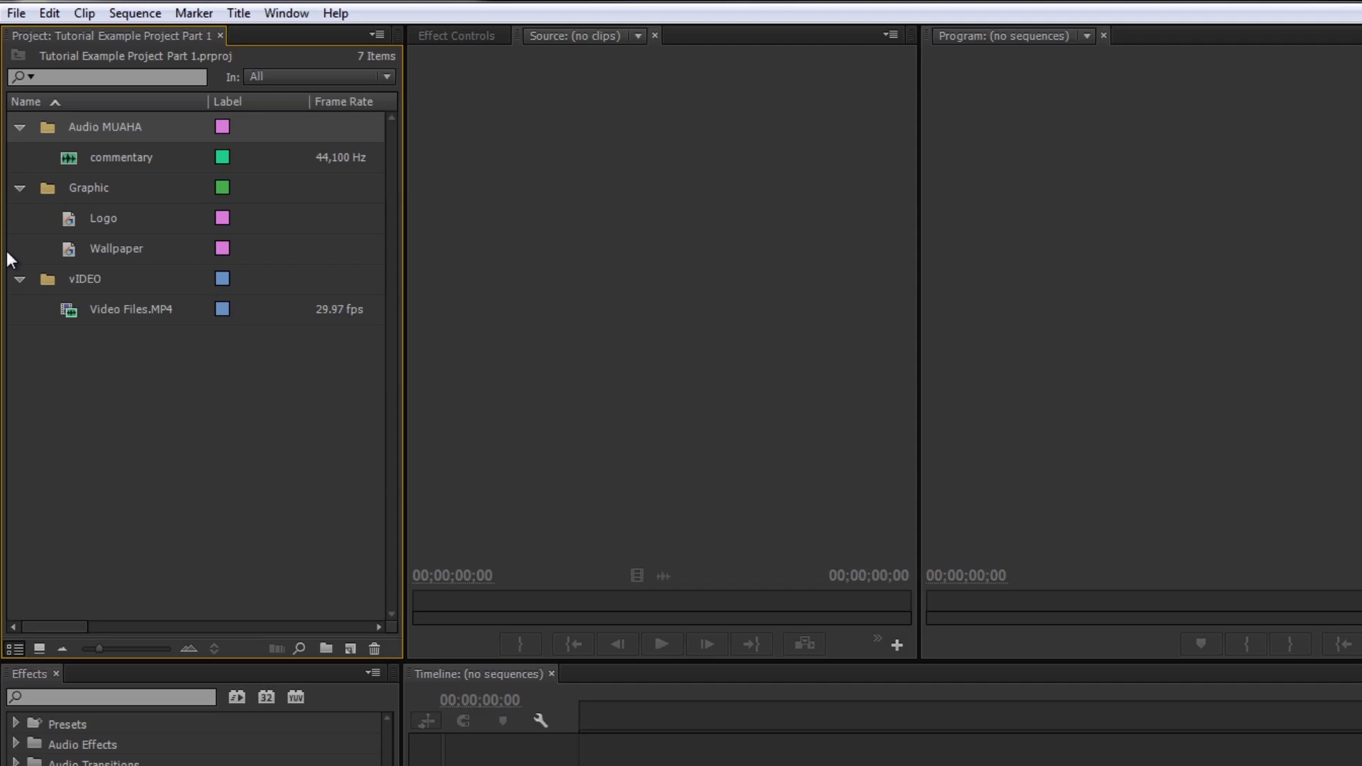
# Step: Create a new bin named Video and move the vIDEO bin into it
pyautogui.click(258, 547)
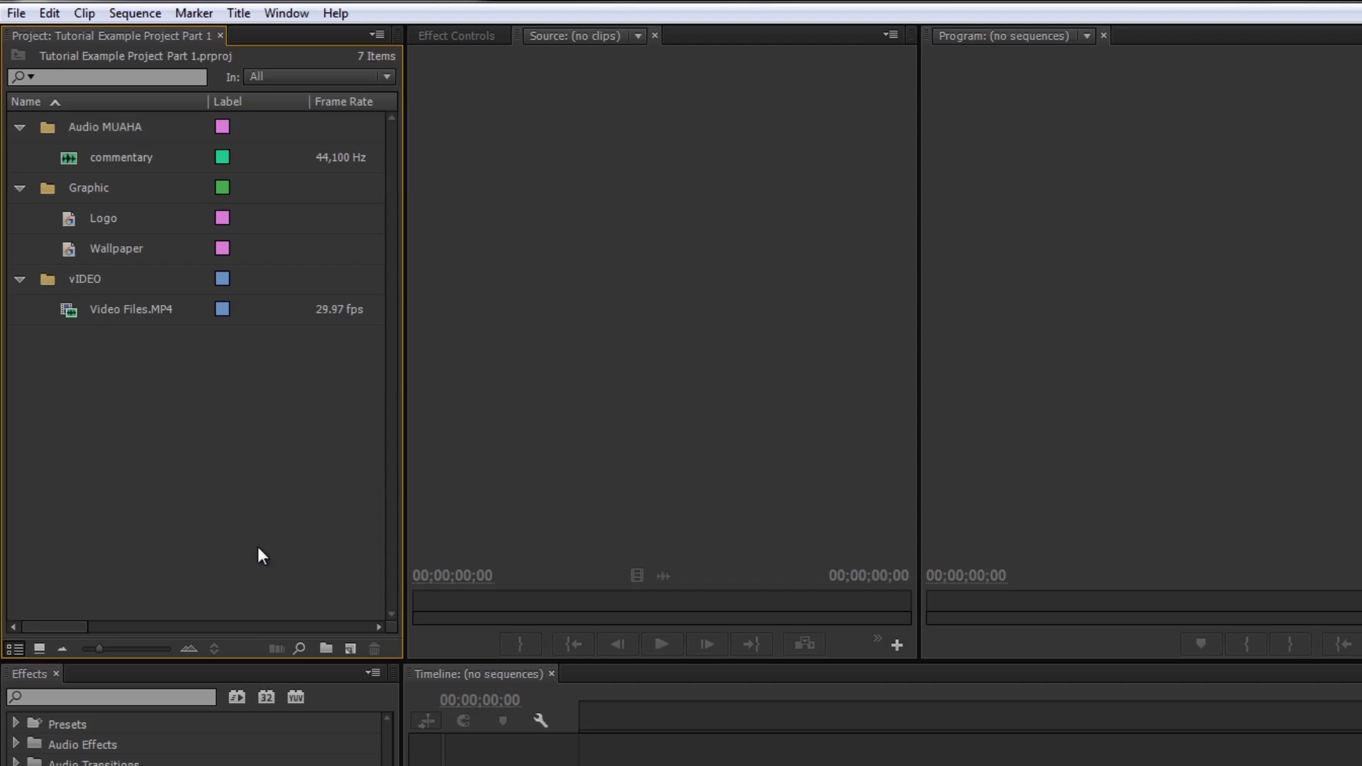
pyautogui.click(327, 648)
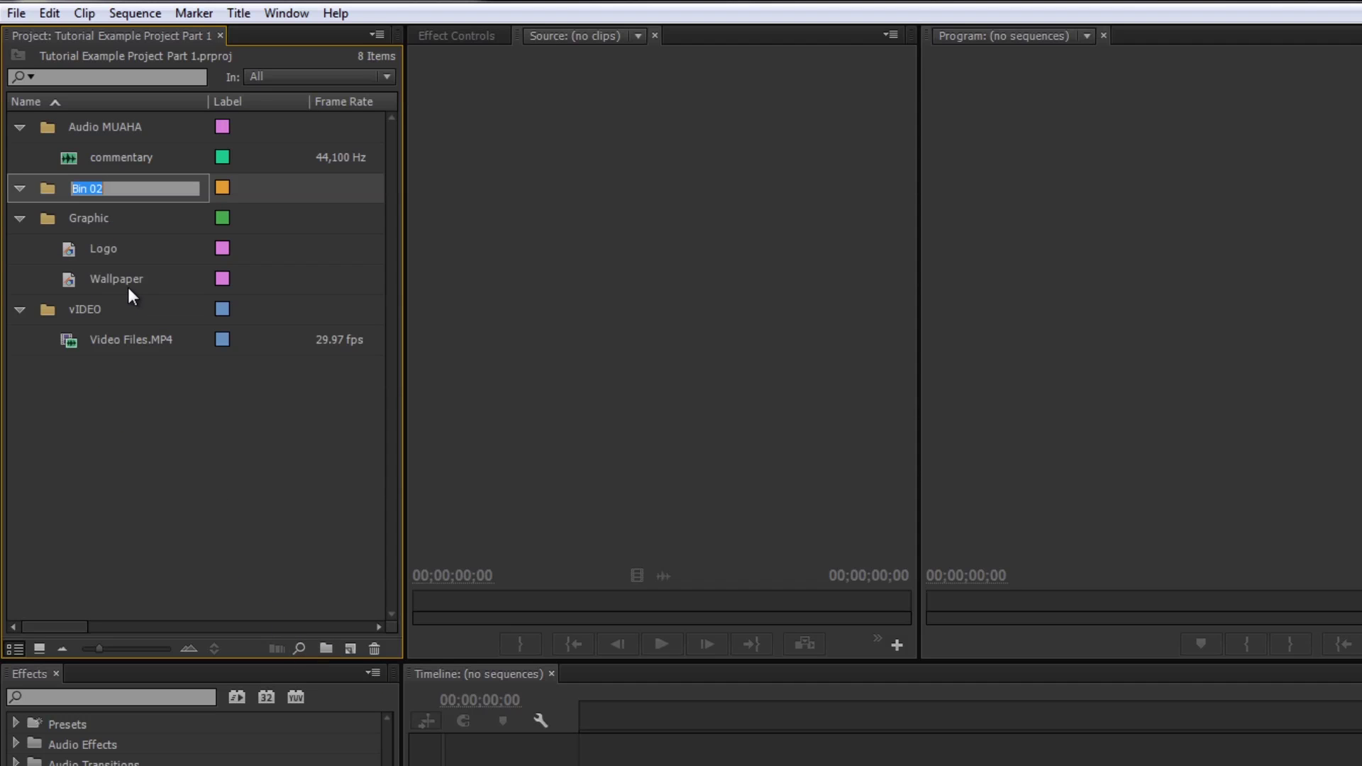
pyautogui.write('Video')
pyautogui.press('Tab')
pyautogui.click(96, 186)
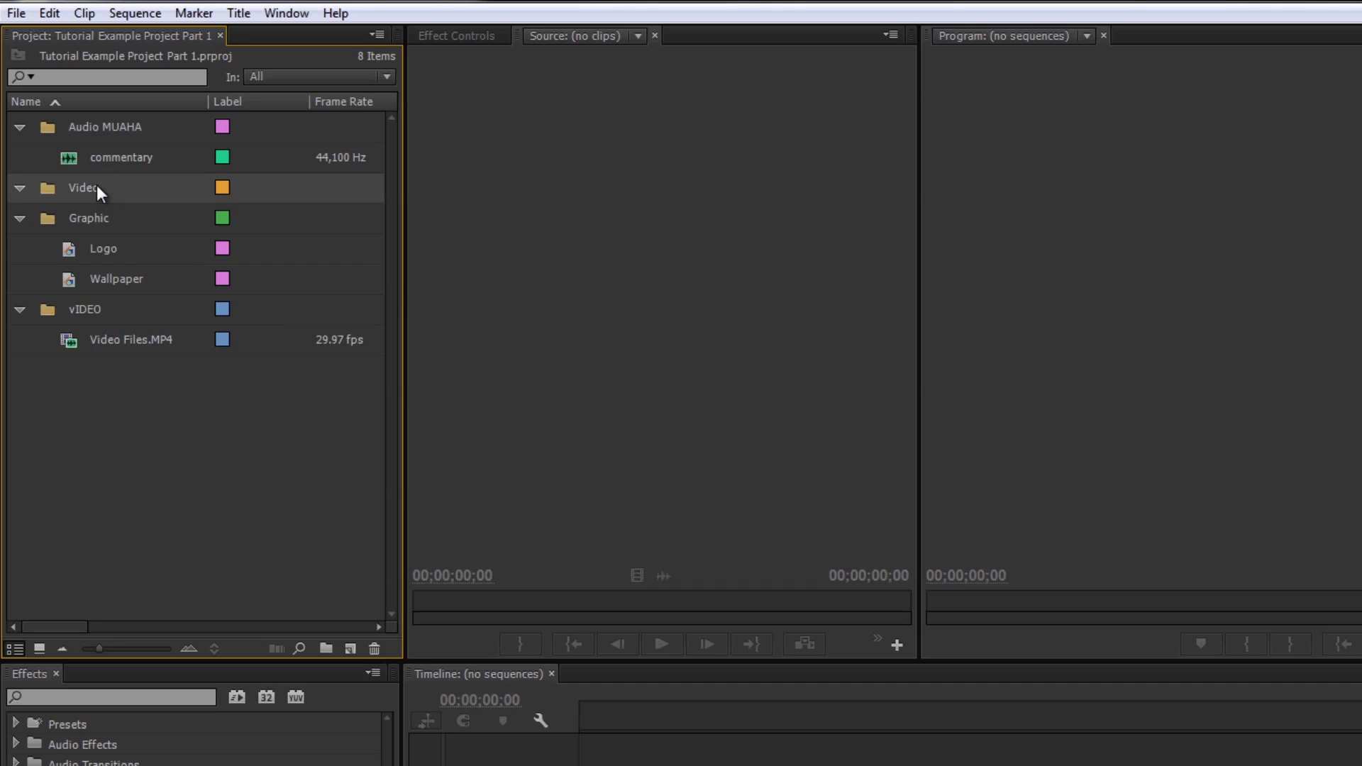
pyautogui.moveTo(86, 309); pyautogui.dragTo(83, 186)
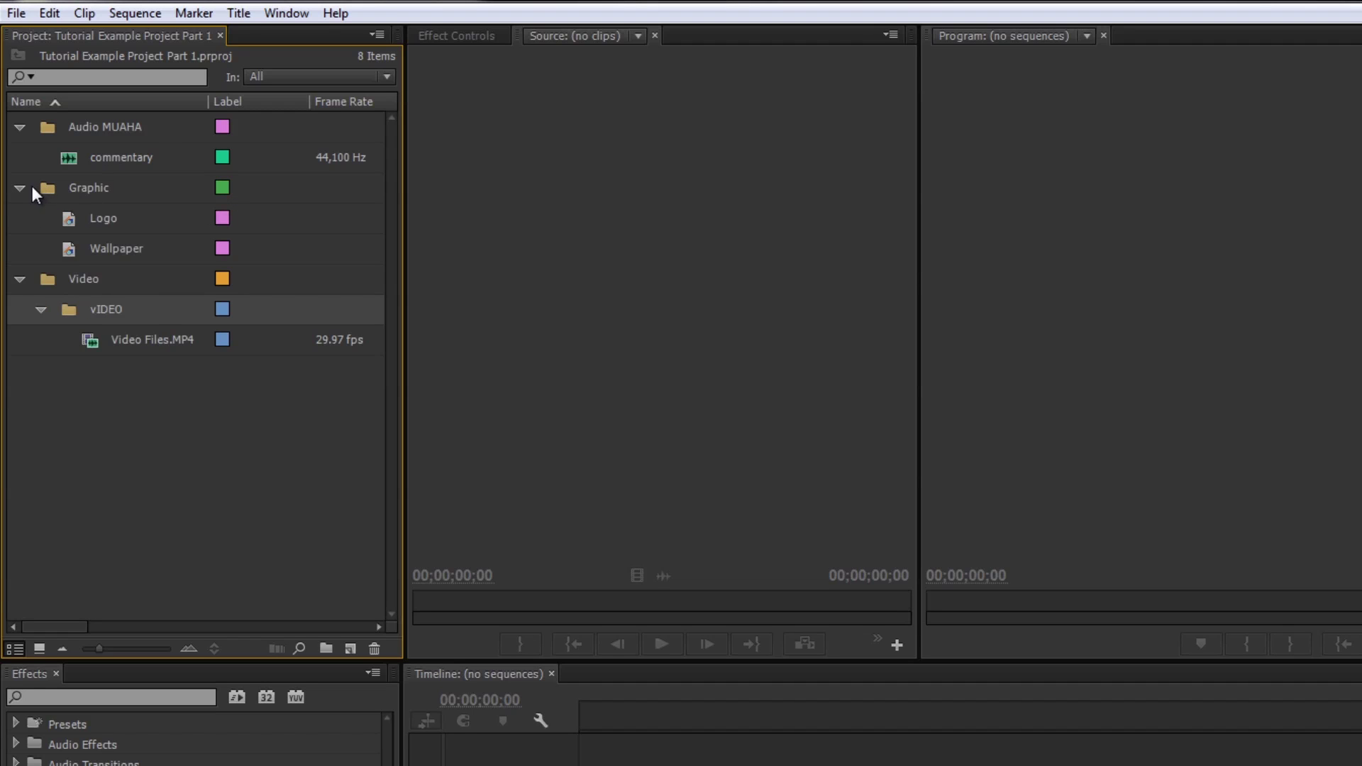
# Step: Collapse the bins, create a new bin named Inceptiopn, and move the Video bin inside it
pyautogui.click(19, 278)
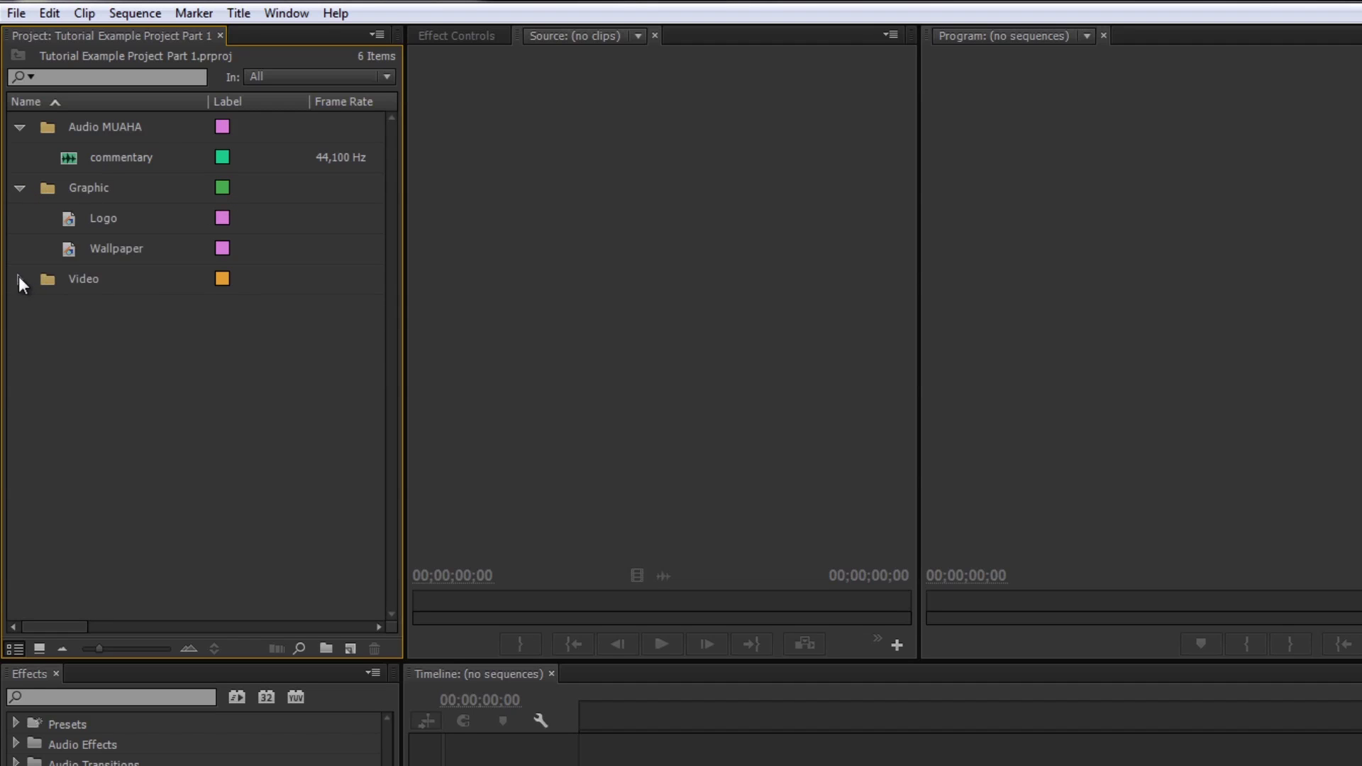
pyautogui.click(19, 187)
pyautogui.click(19, 127)
pyautogui.click(327, 648)
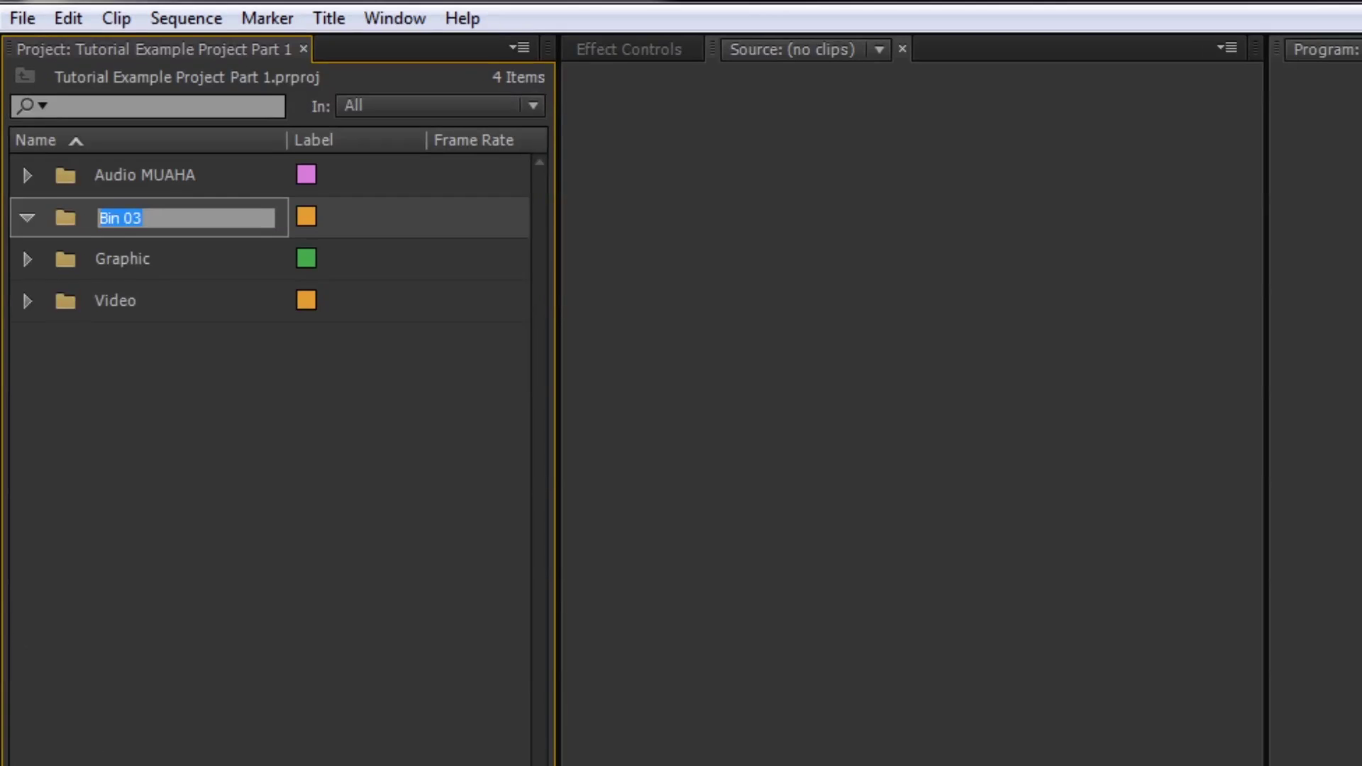
pyautogui.write('Inceptopm')
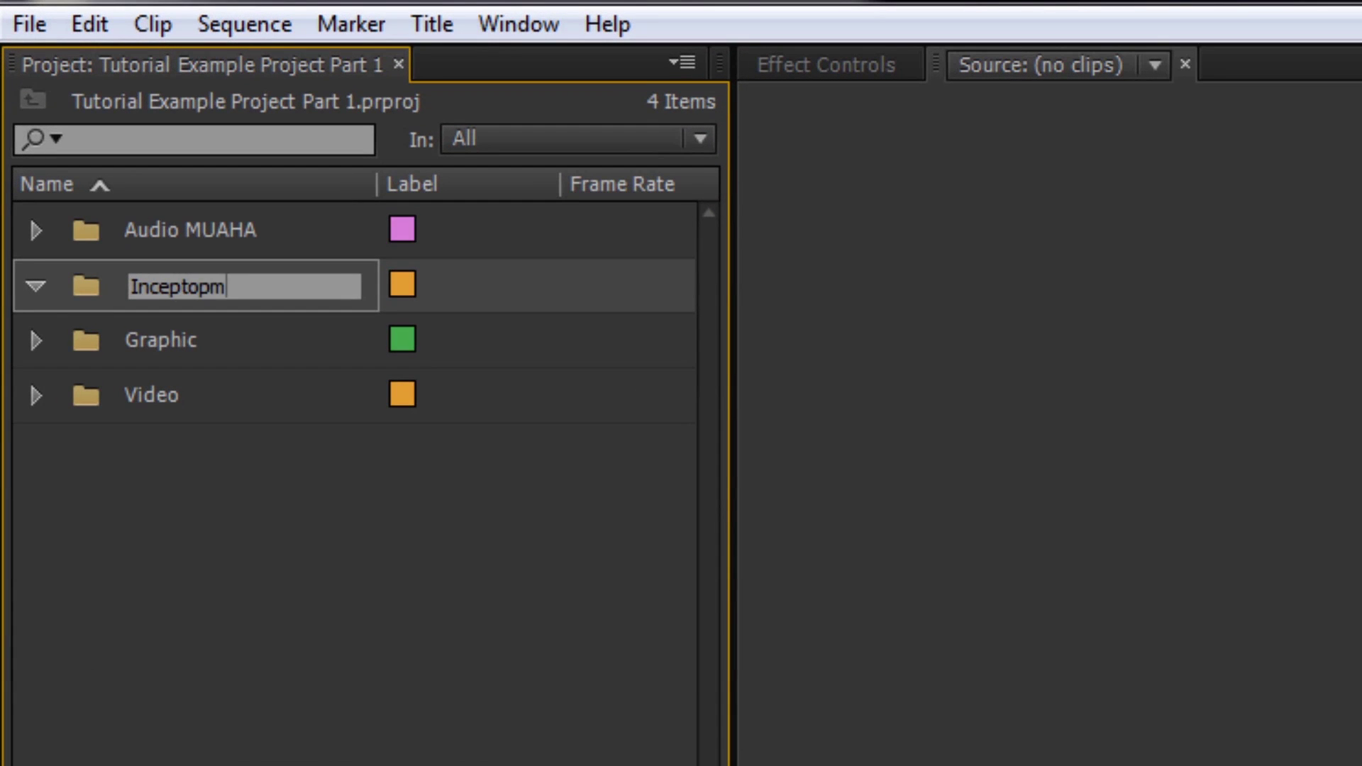
pyautogui.press('BackSpace')
pyautogui.press('BackSpace')
pyautogui.press('BackSpace')
pyautogui.write('iopn')
pyautogui.press('Tab')
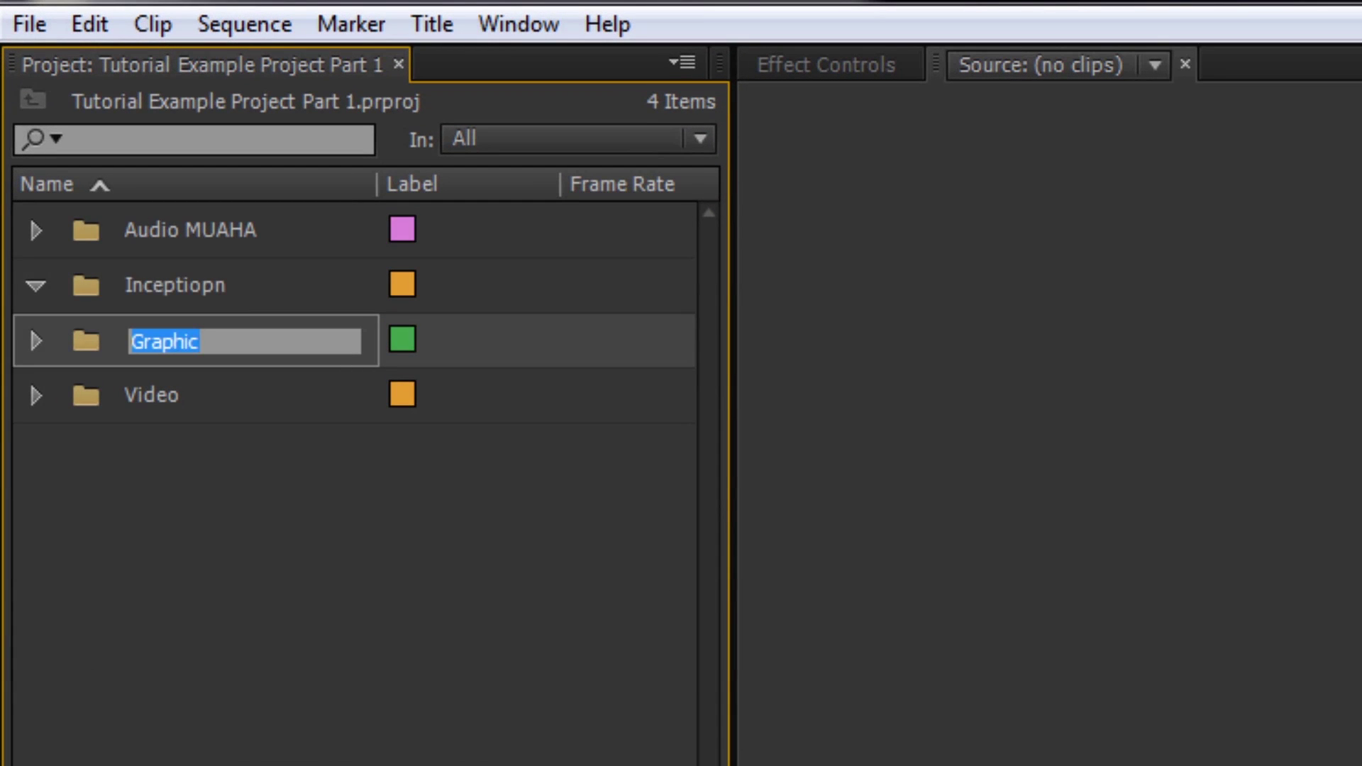
pyautogui.click(183, 410)
pyautogui.moveTo(182, 411); pyautogui.dragTo(119, 295)
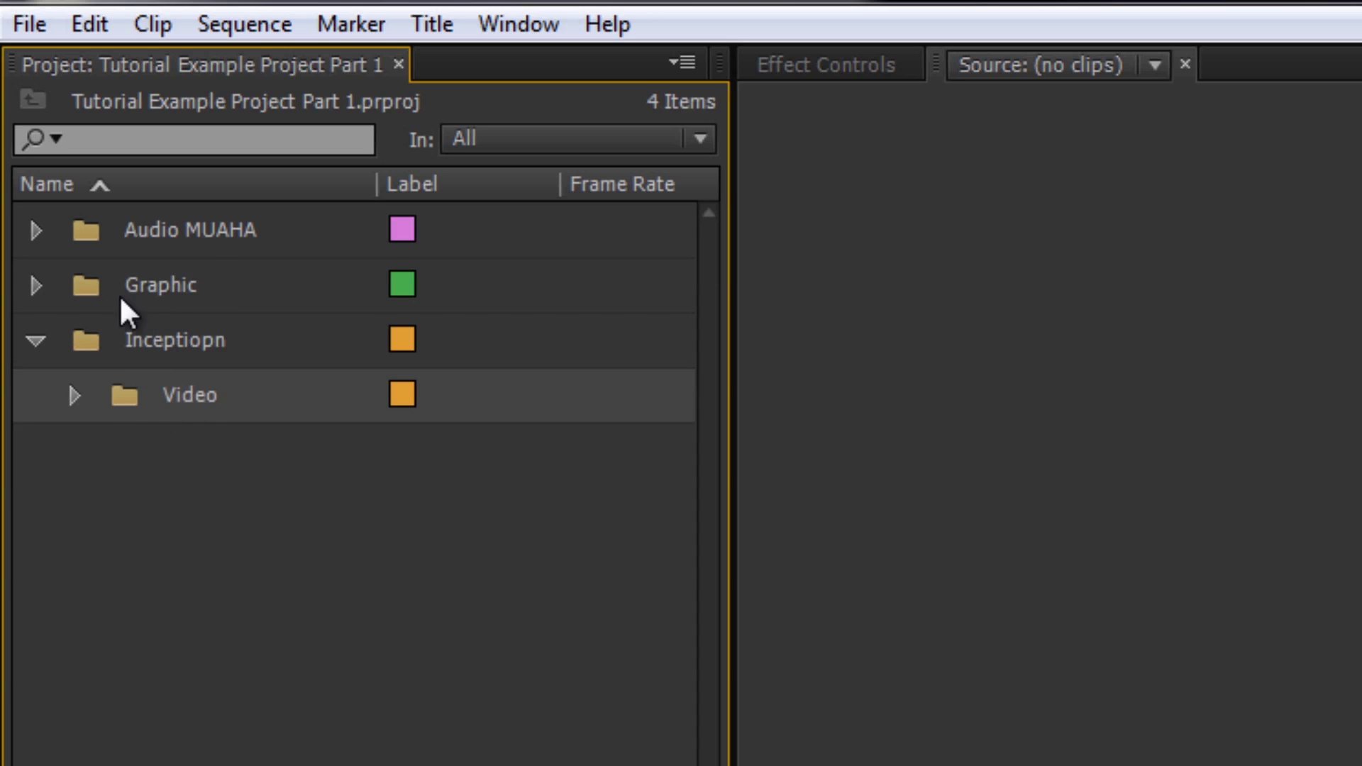
# Step: Collapse and re-expand Inceptiopn and Video to check the nested vIDEO bin
pyautogui.click(72, 394)
pyautogui.click(111, 451)
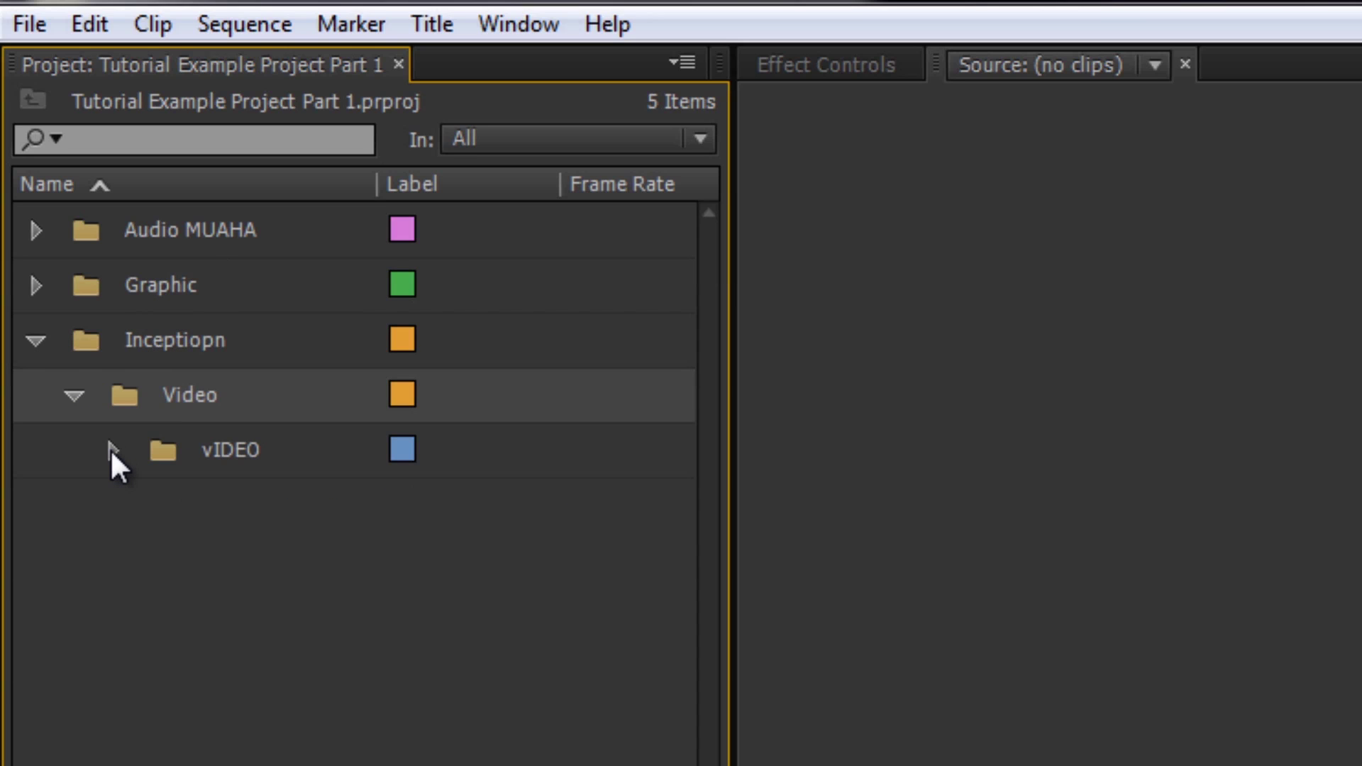
pyautogui.click(74, 395)
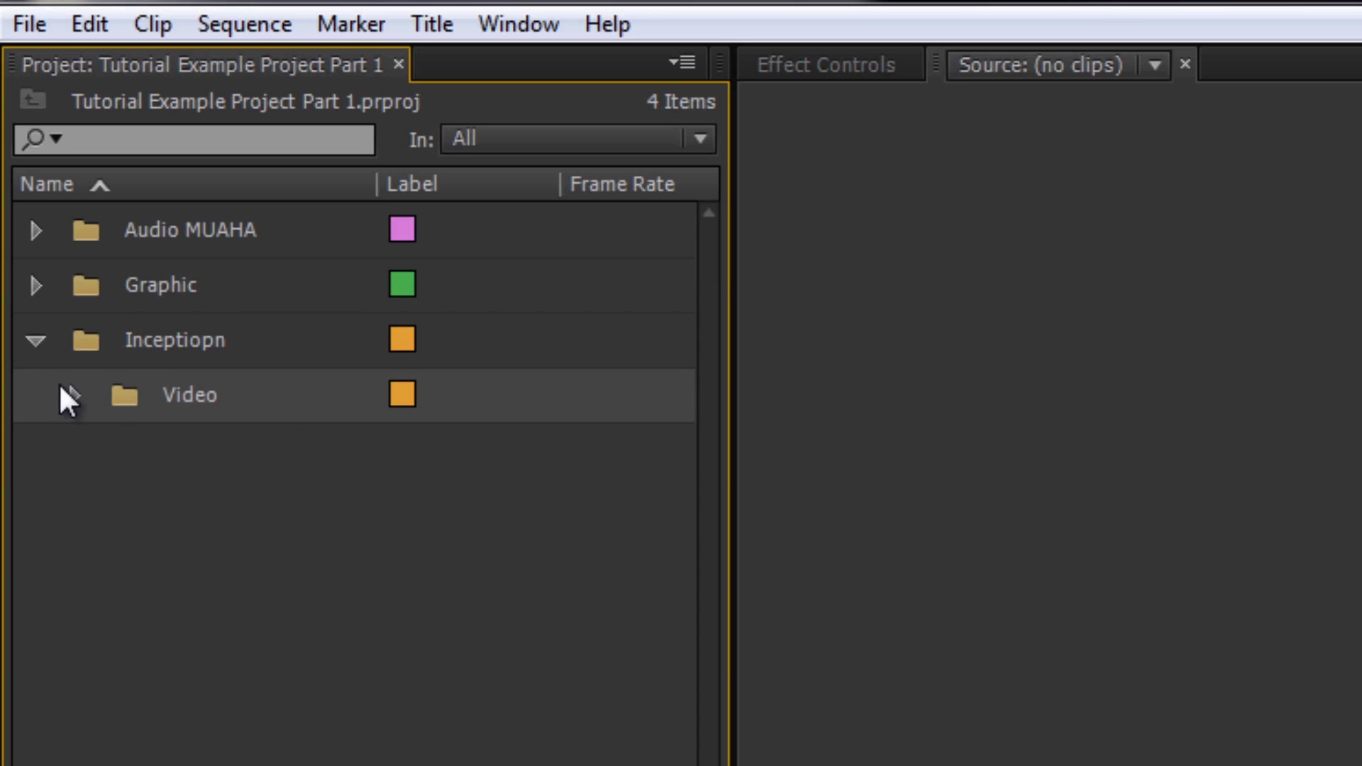
pyautogui.click(35, 340)
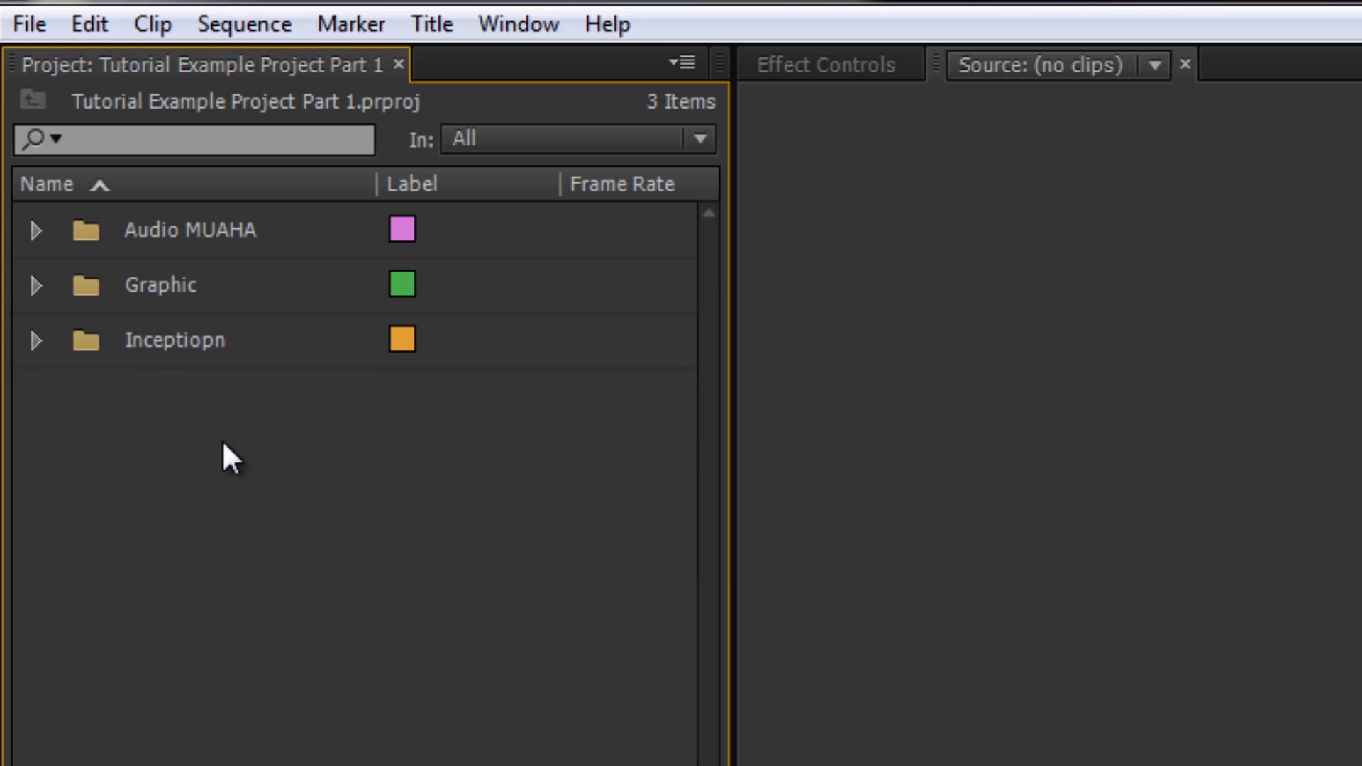
pyautogui.click(35, 340)
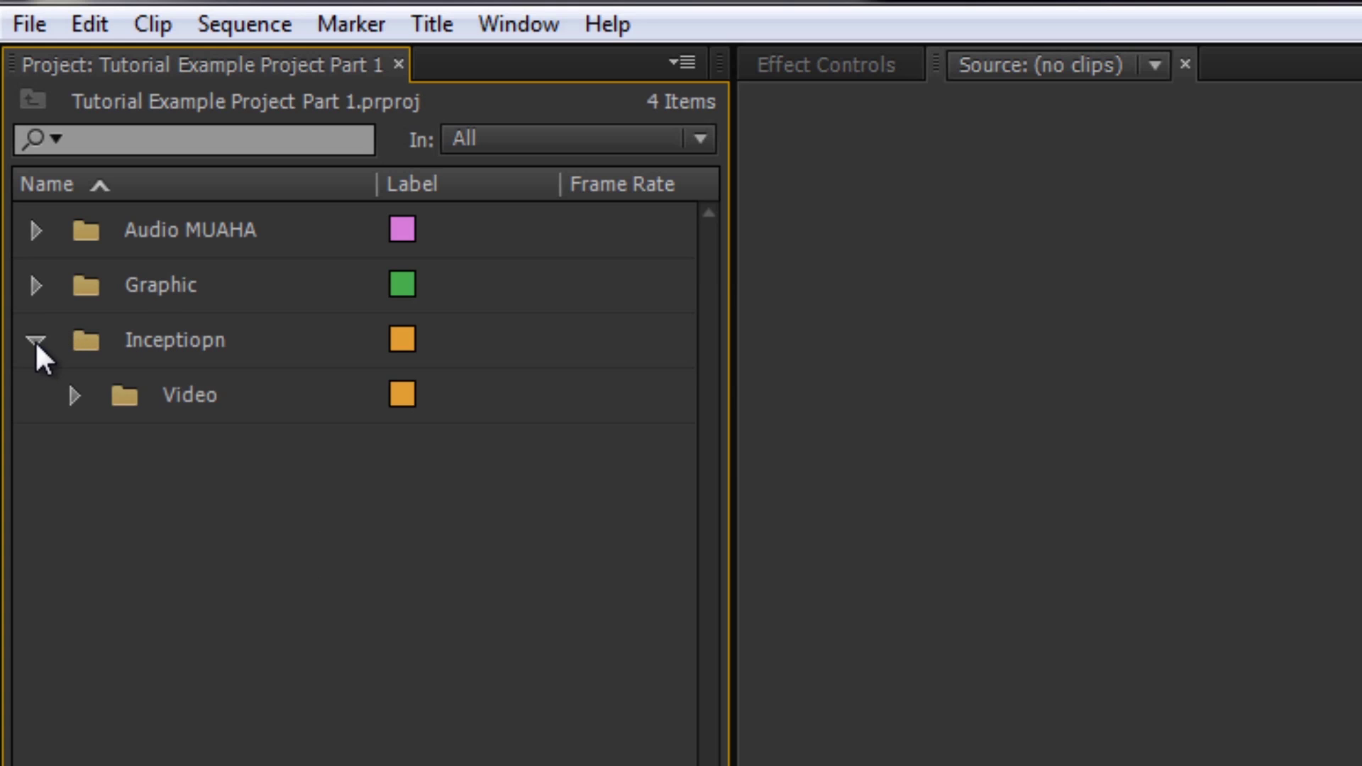
pyautogui.click(74, 395)
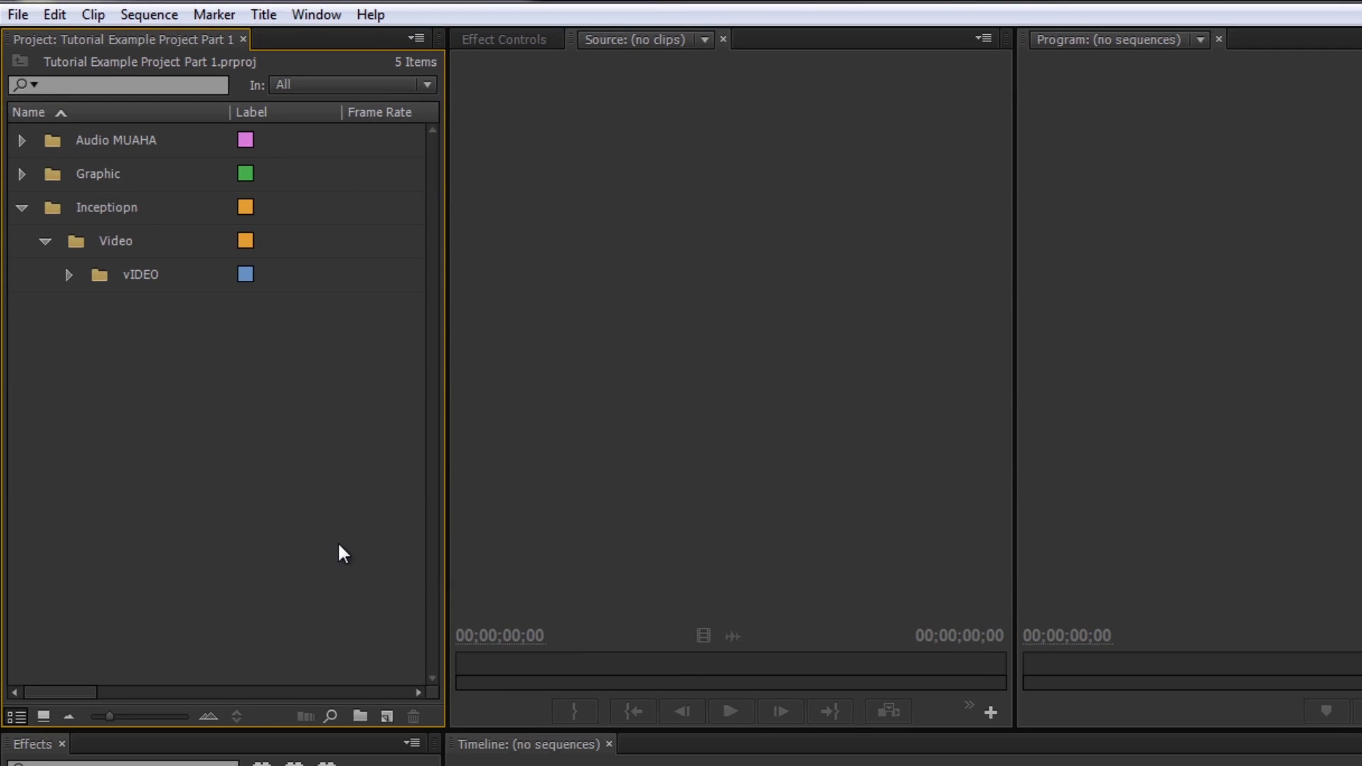
pyautogui.click(382, 721)
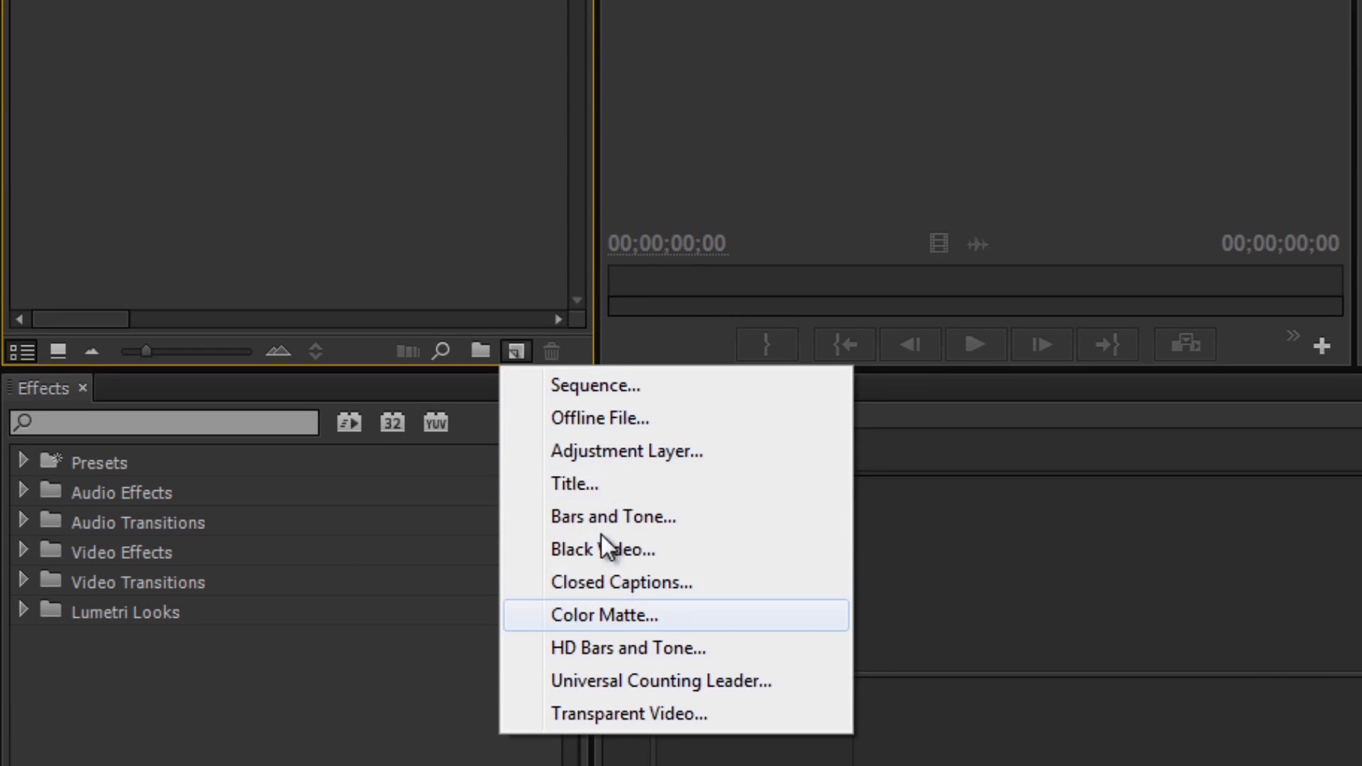
pyautogui.click(612, 394)
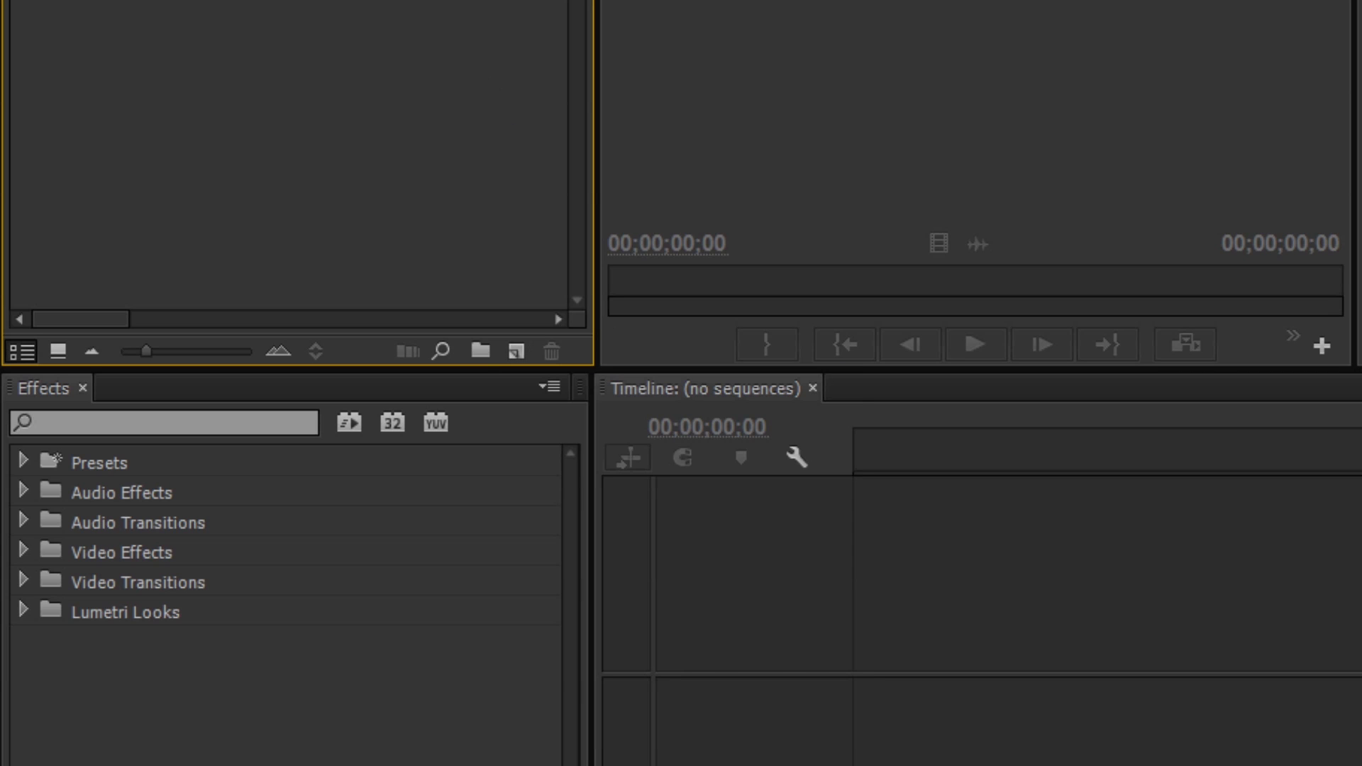
pyautogui.click(33, 192)
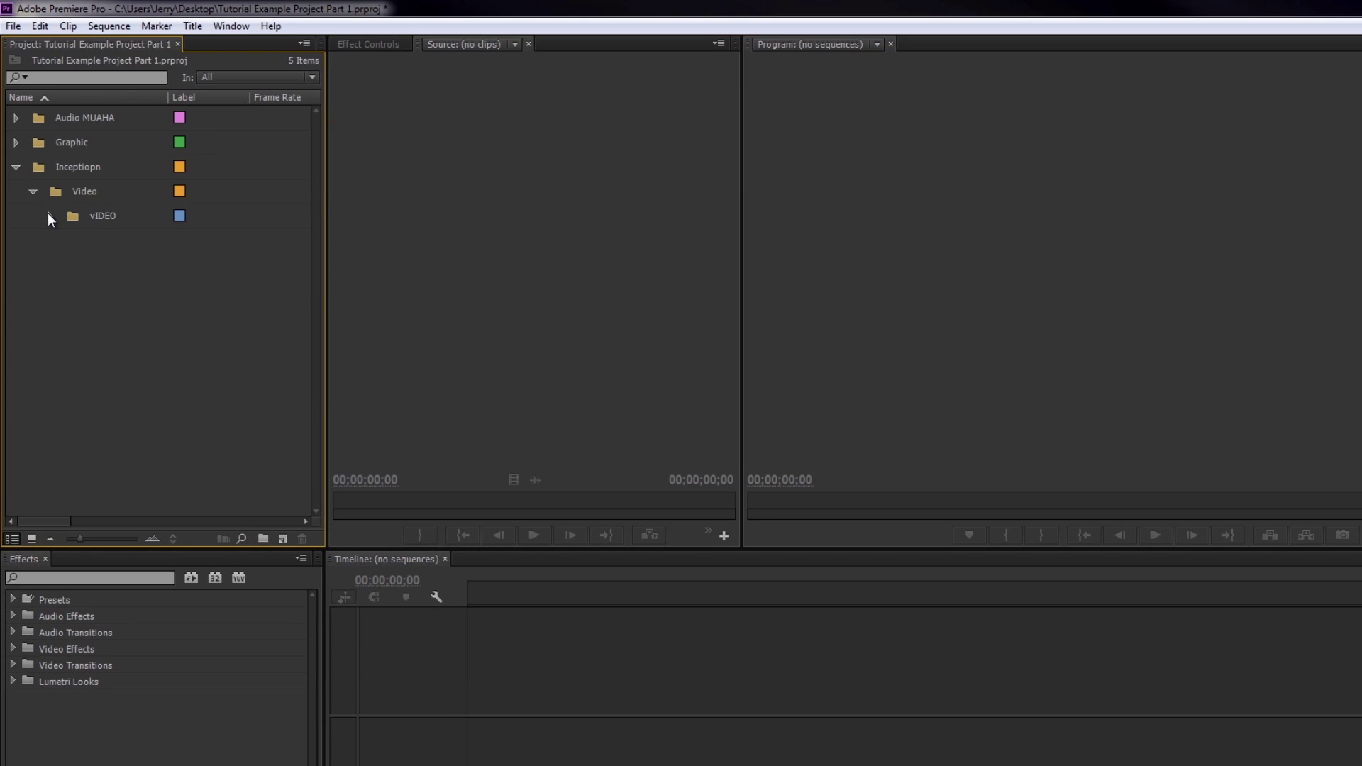
# Step: Expand vIDEO, then drag Video Files.MP4 out to the project root and back into vIDEO
pyautogui.click(49, 215)
pyautogui.moveTo(134, 239); pyautogui.dragTo(141, 293)
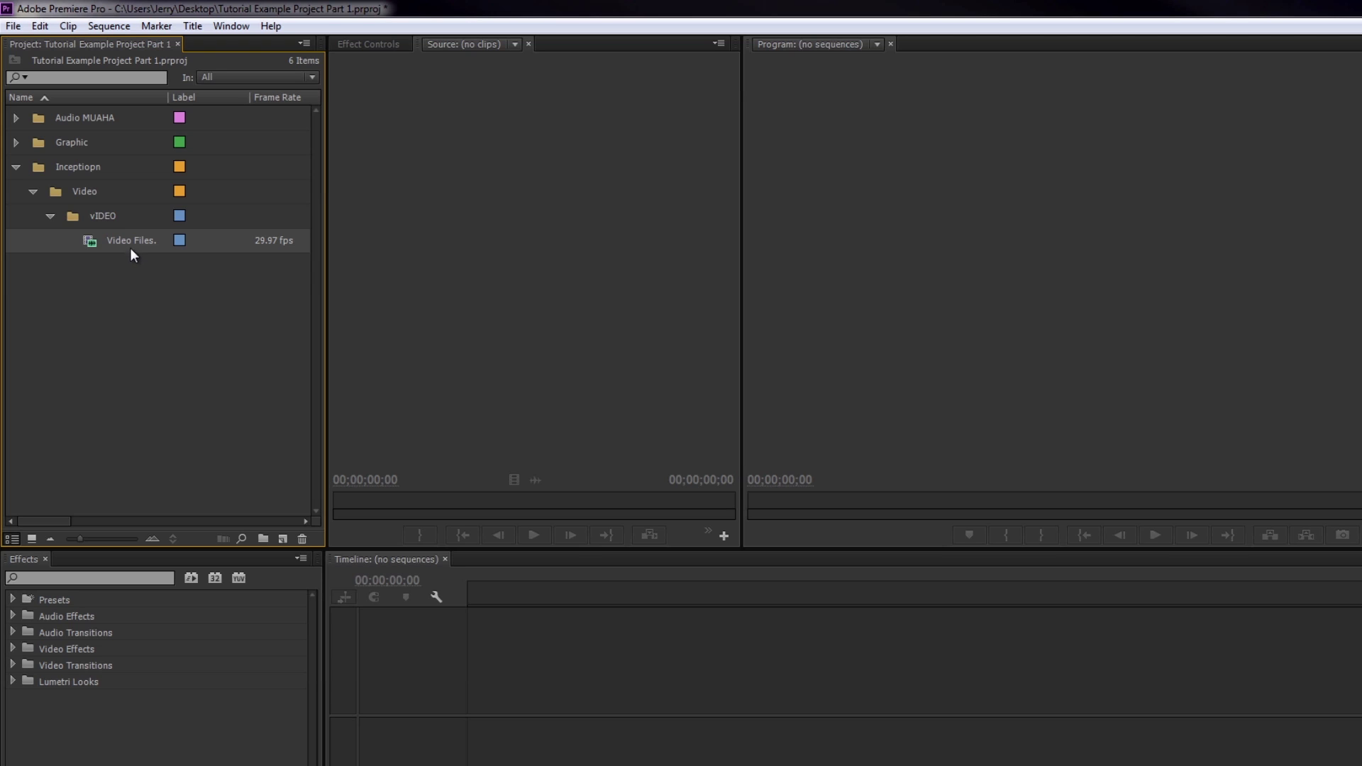
pyautogui.moveTo(185, 234); pyautogui.dragTo(167, 305)
pyautogui.moveTo(99, 211); pyautogui.dragTo(101, 213)
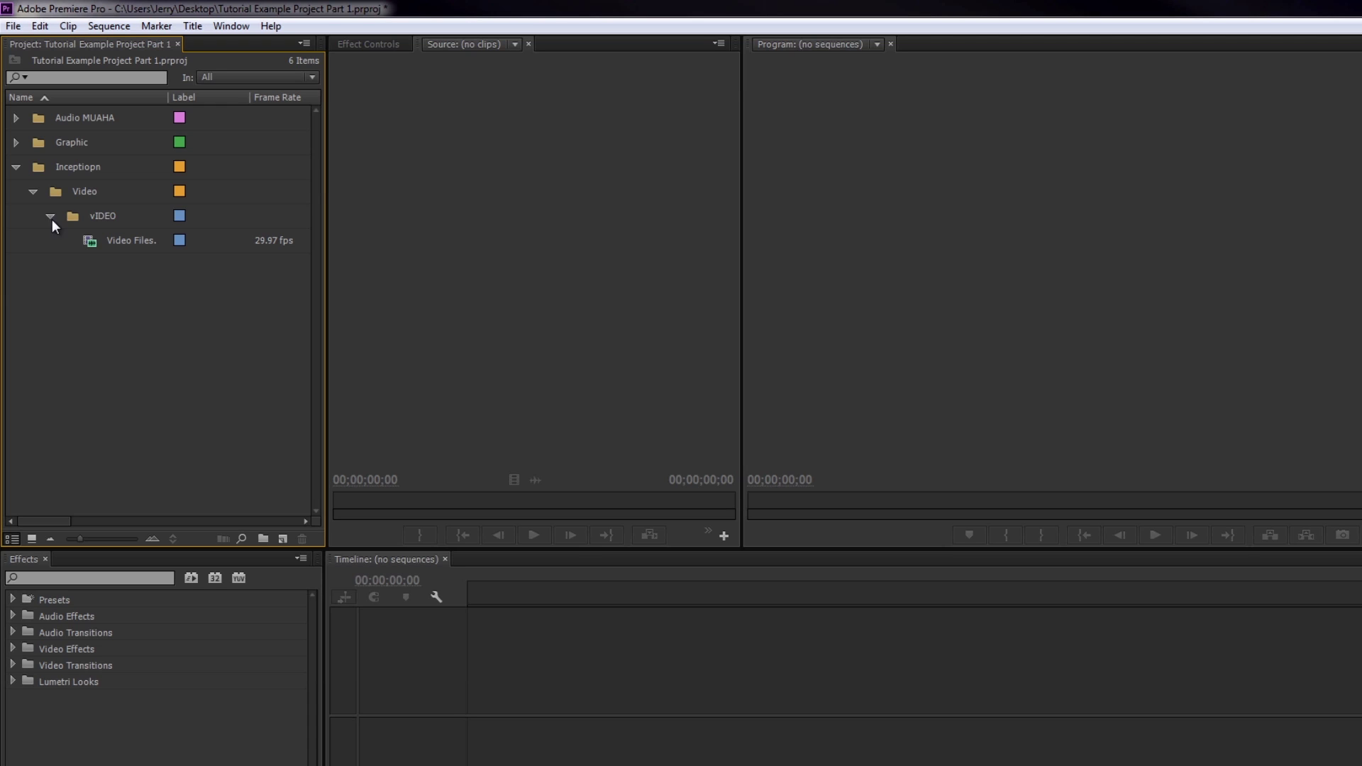
# Step: Collapse the Inceptiopn bin, leaving Audio MUAHA, Graphic and Inceptiopn listed
pyautogui.click(15, 165)
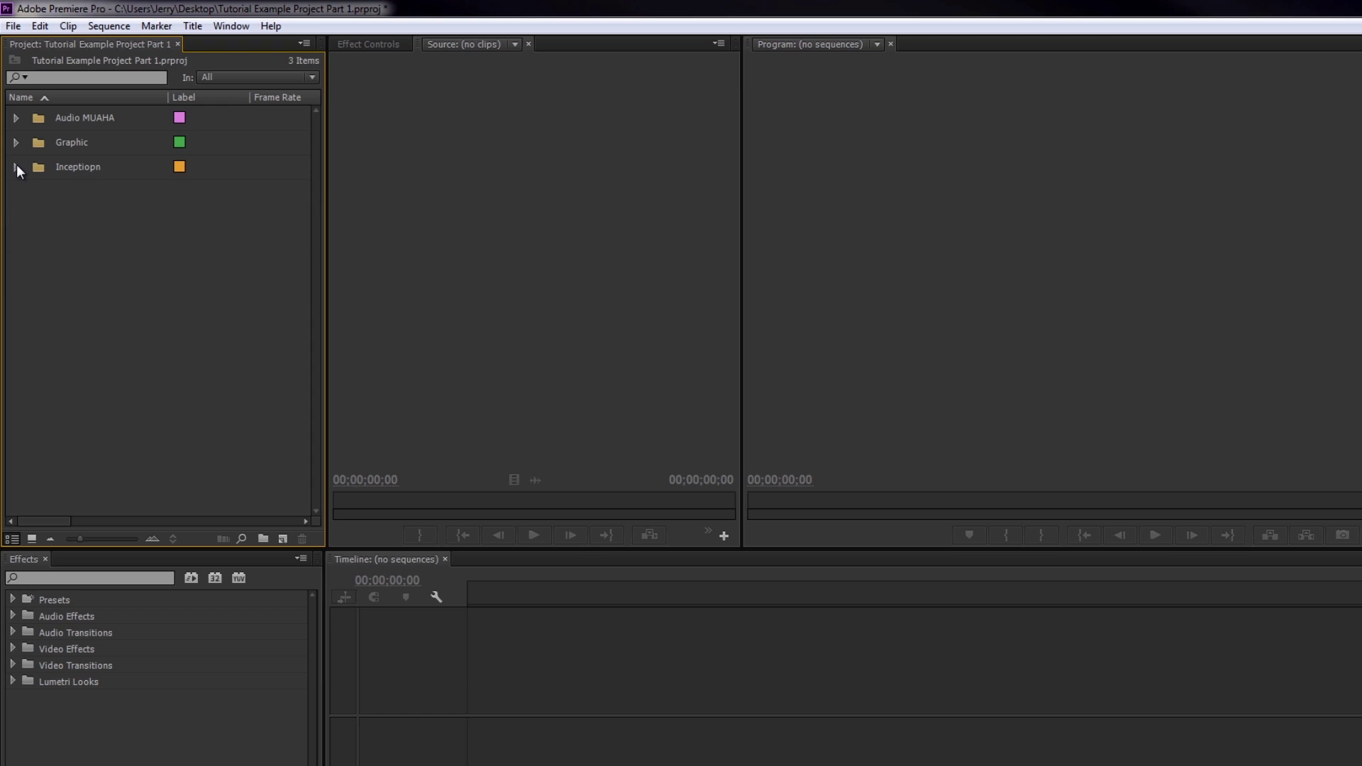